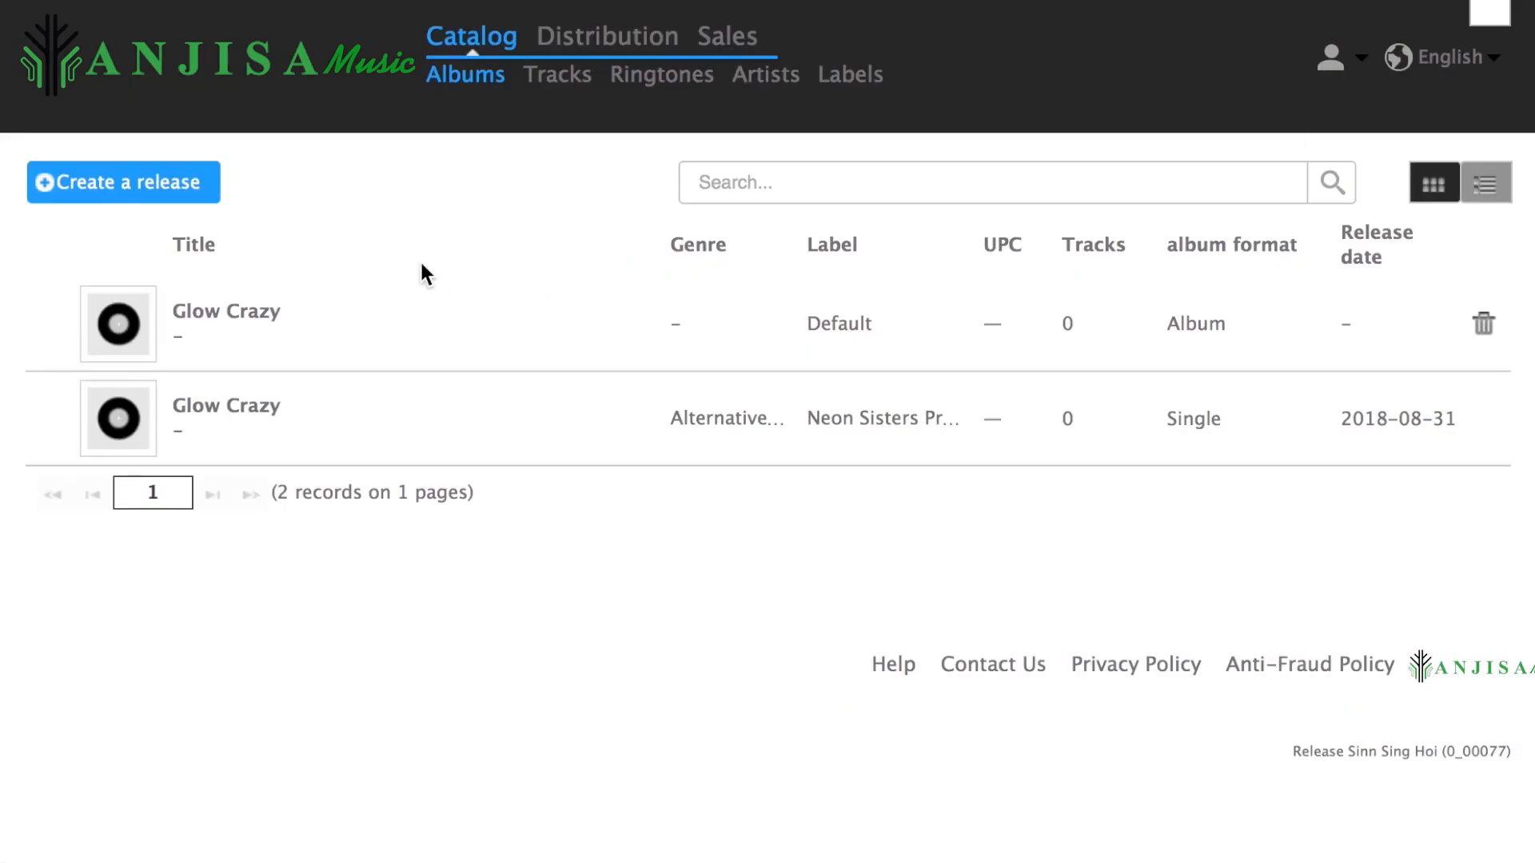
# Create a new release titled "Glow Crazy".
pyautogui.click(158, 197)
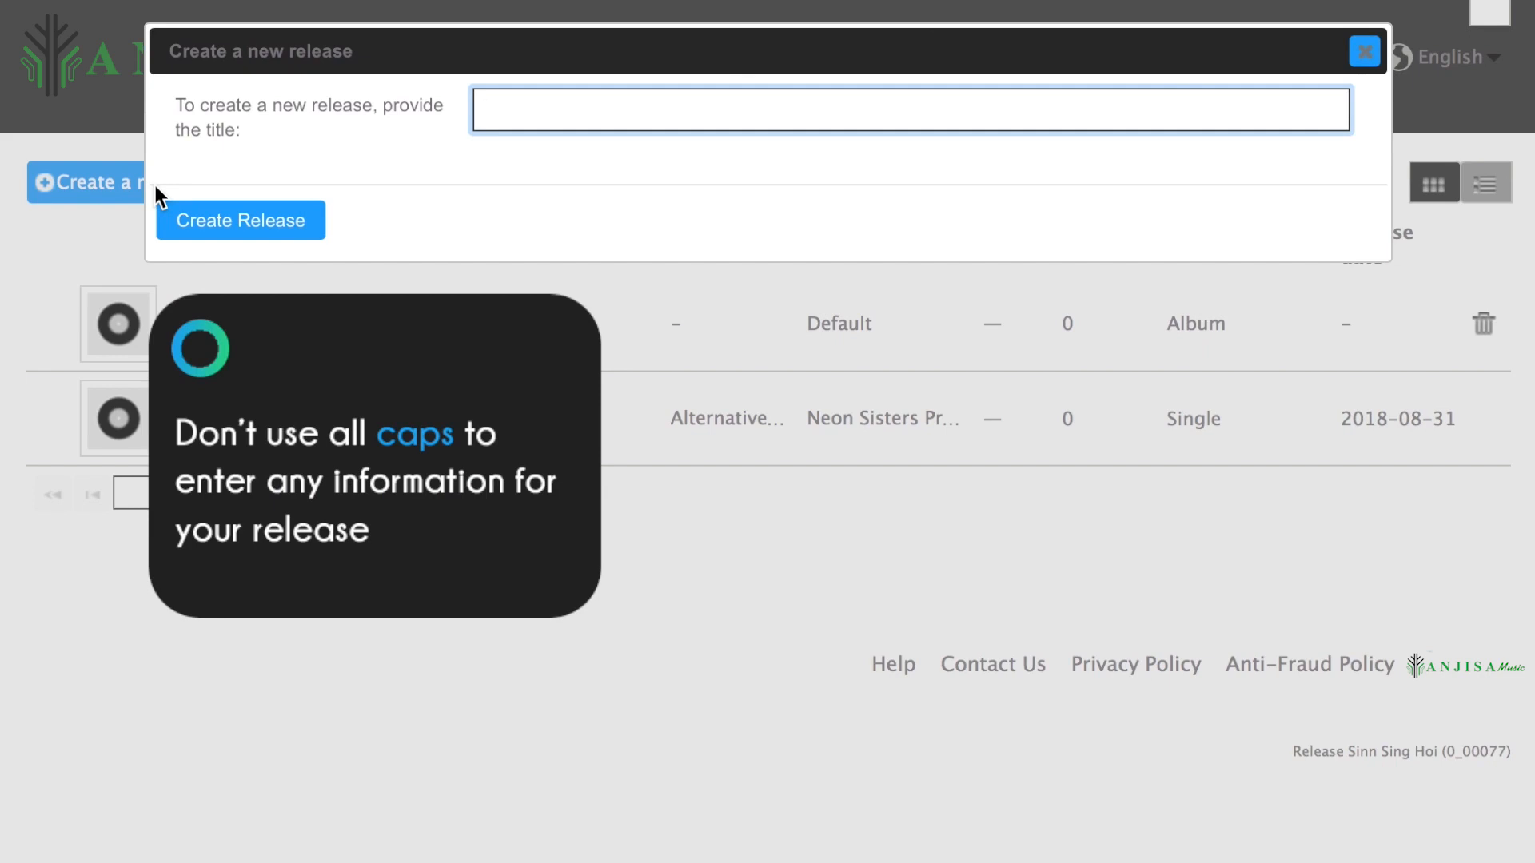
pyautogui.write('G')
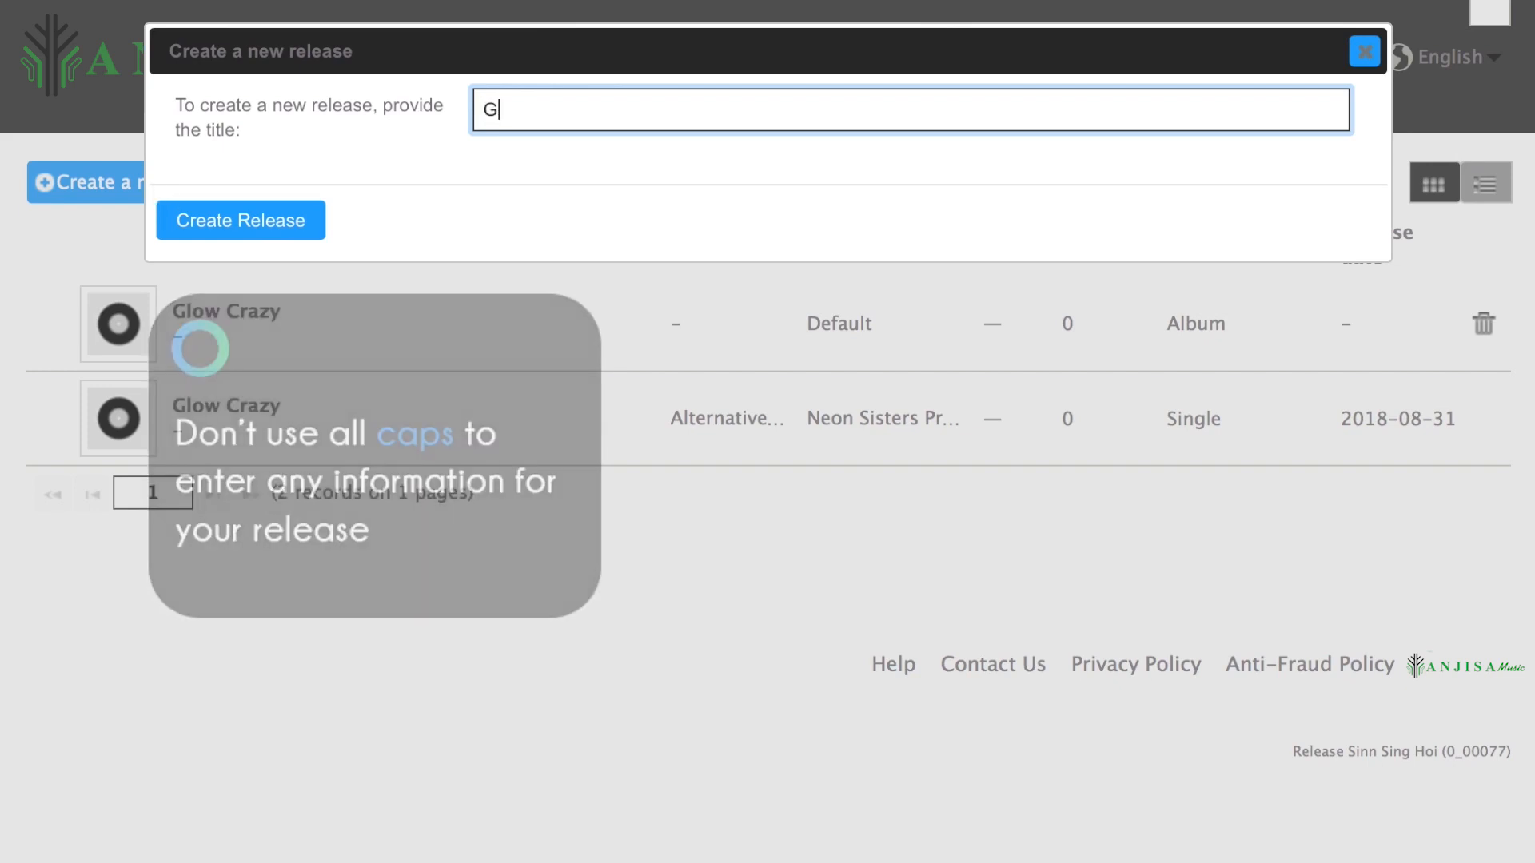
pyautogui.write('low Crazy')
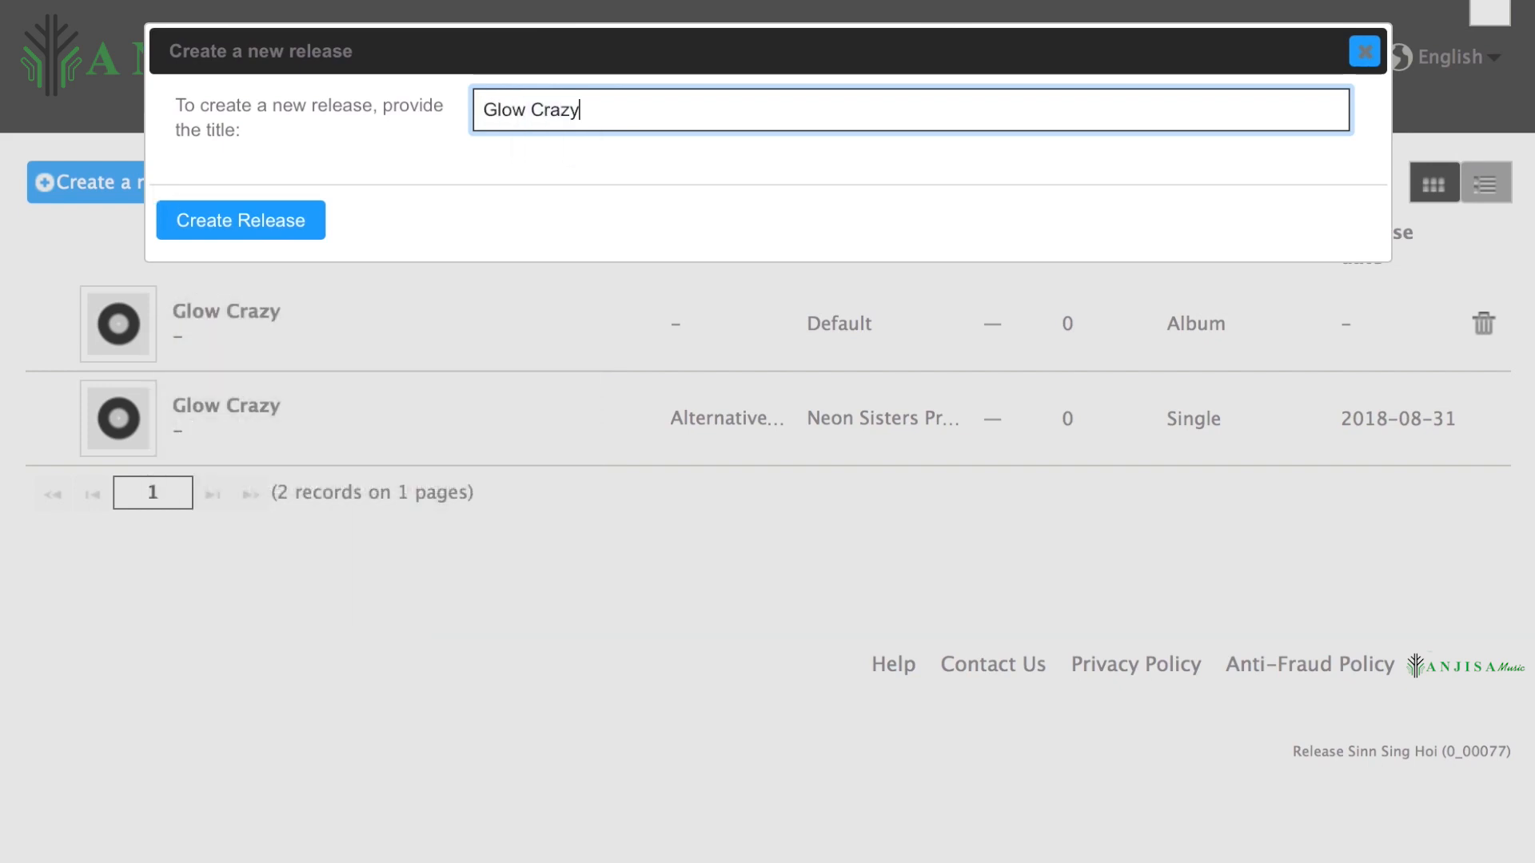
pyautogui.click(207, 228)
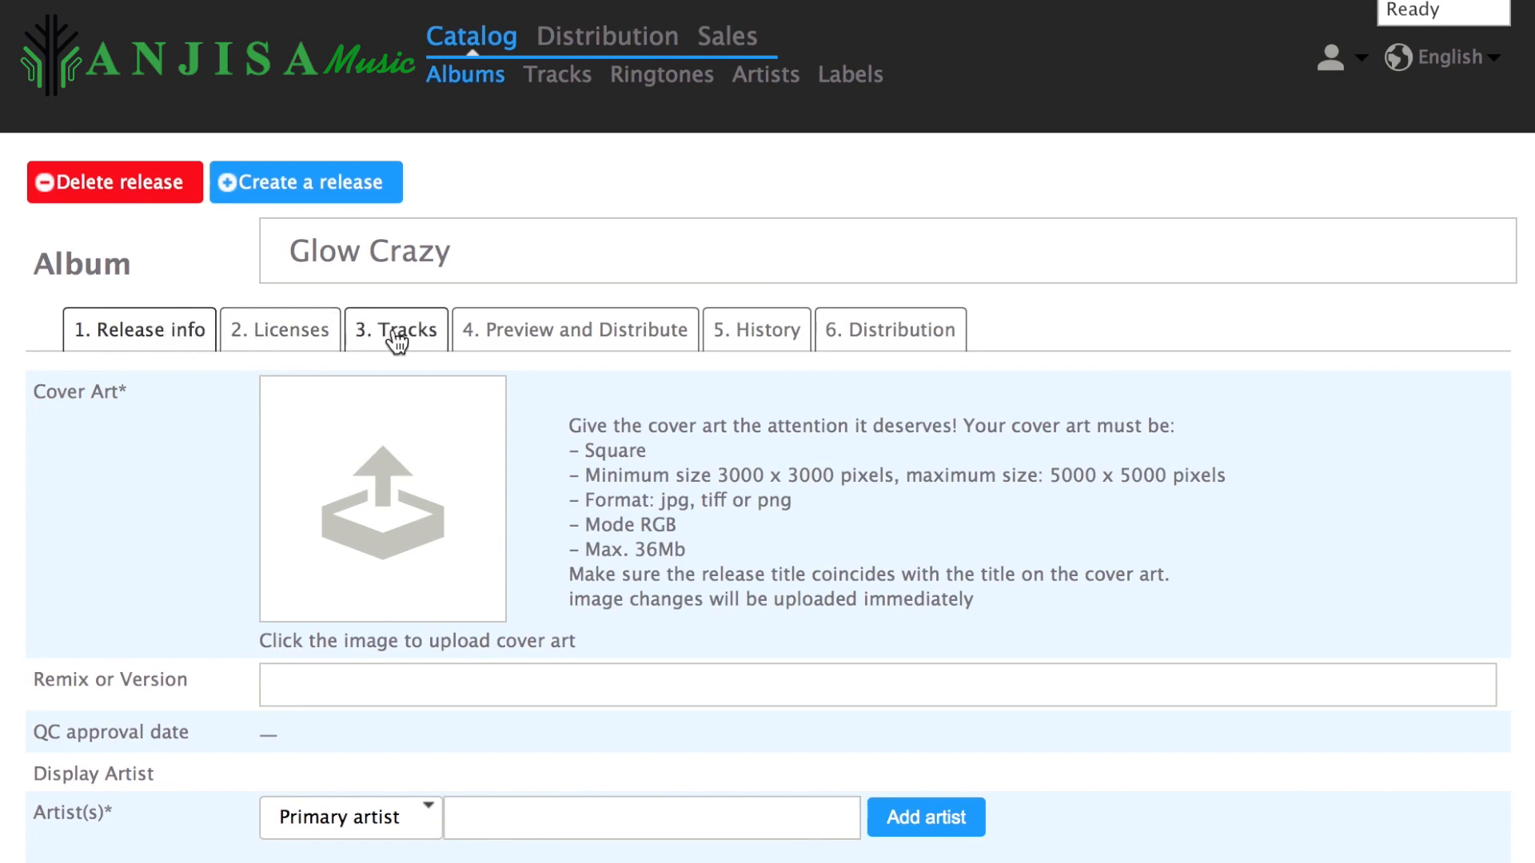
# Upload Glow Crazy.png from the Neon Sisters folder as the release's cover art.
pyautogui.click(402, 493)
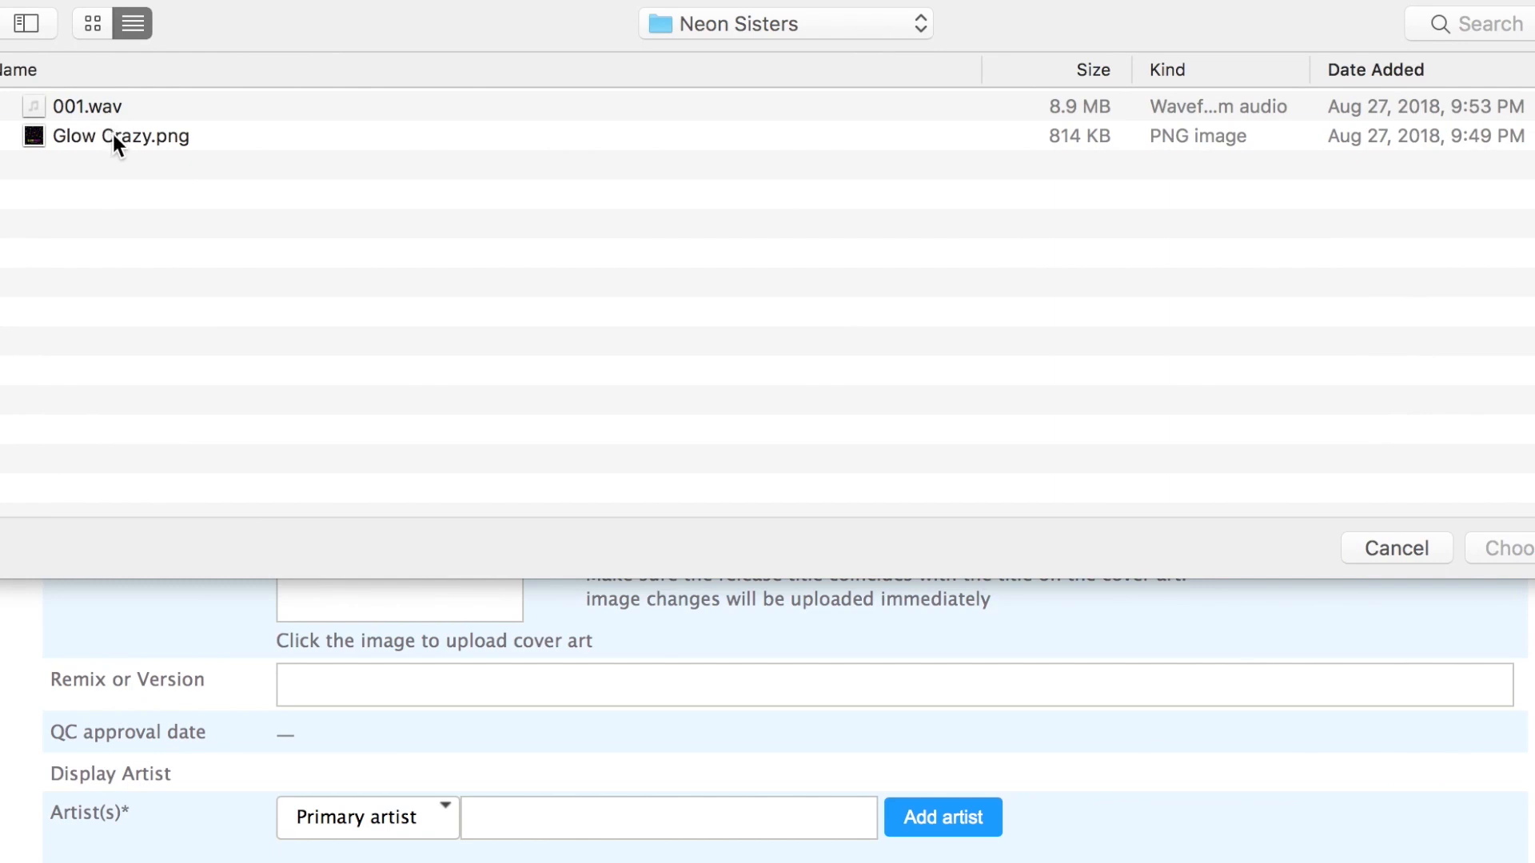
pyautogui.doubleClick(112, 131)
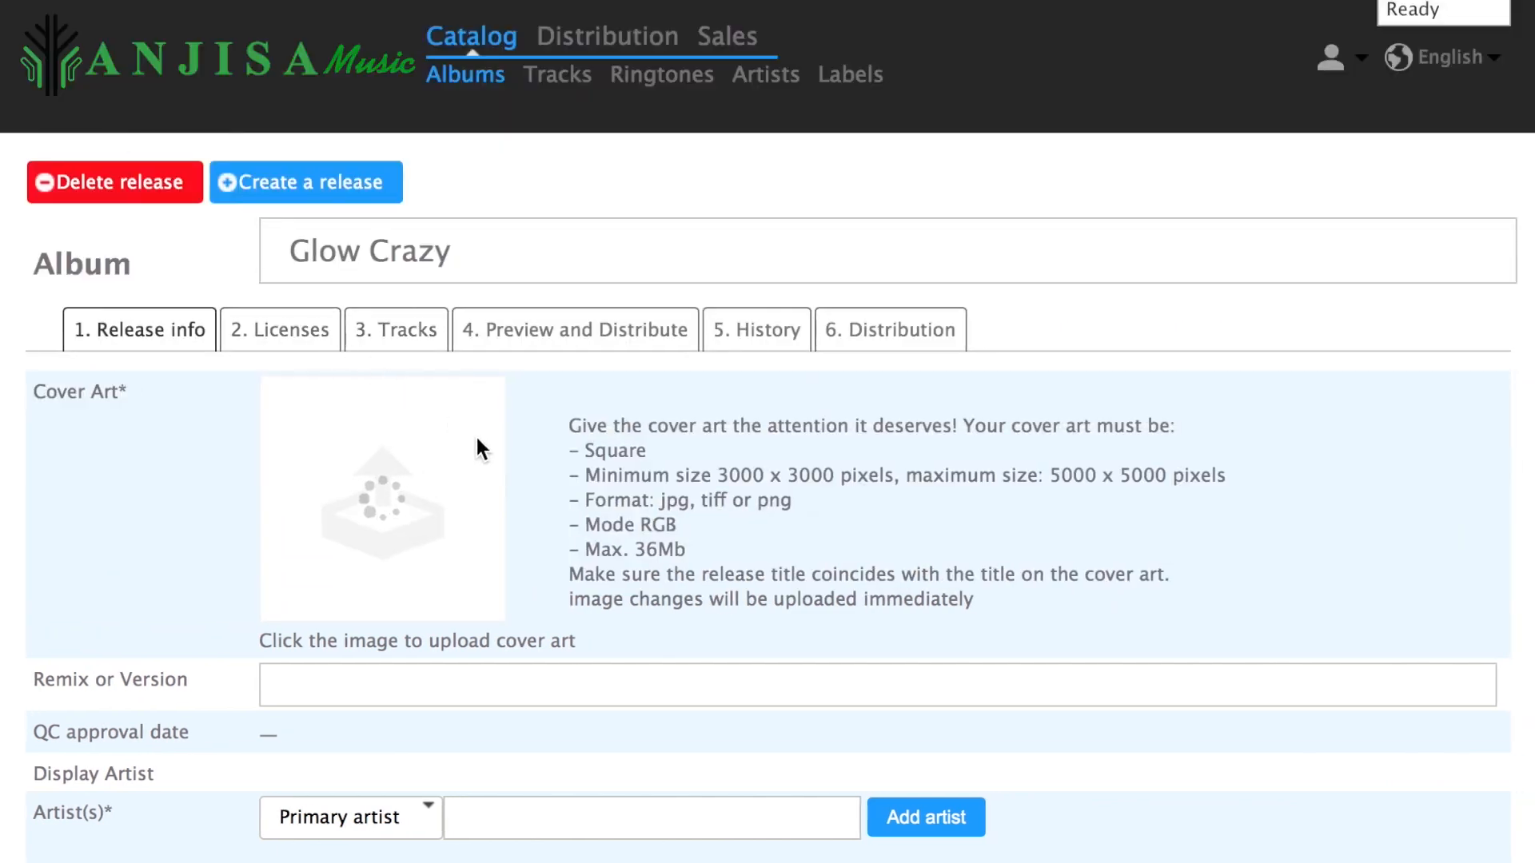
# Add Neon Sisters to the release as the primary artist.
pyautogui.scroll(-3, 511, 465)
pyautogui.scroll(-3, 511, 466)
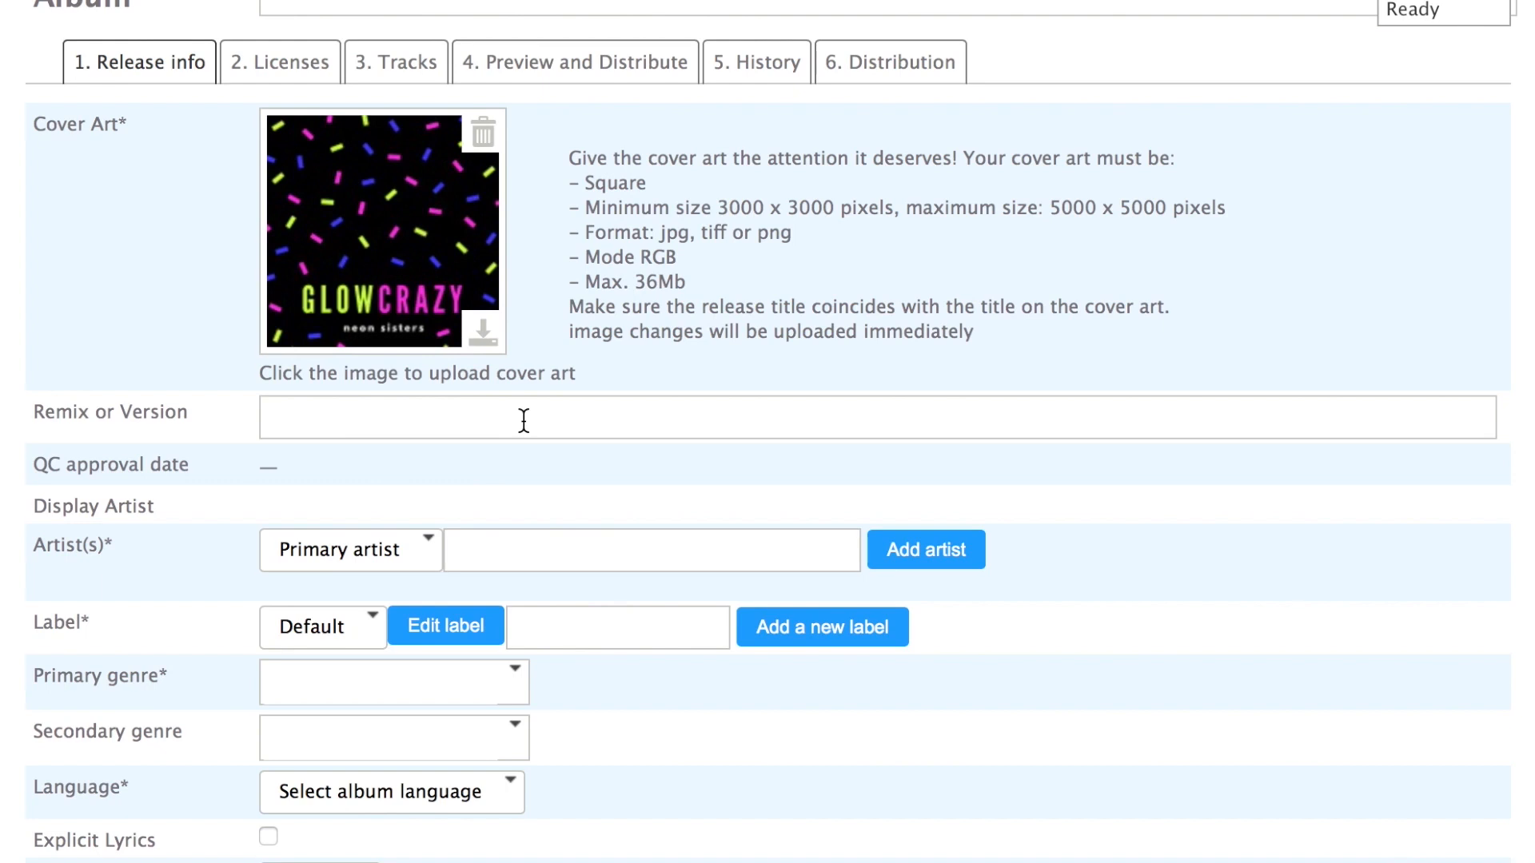
pyautogui.scroll(-1, 524, 421)
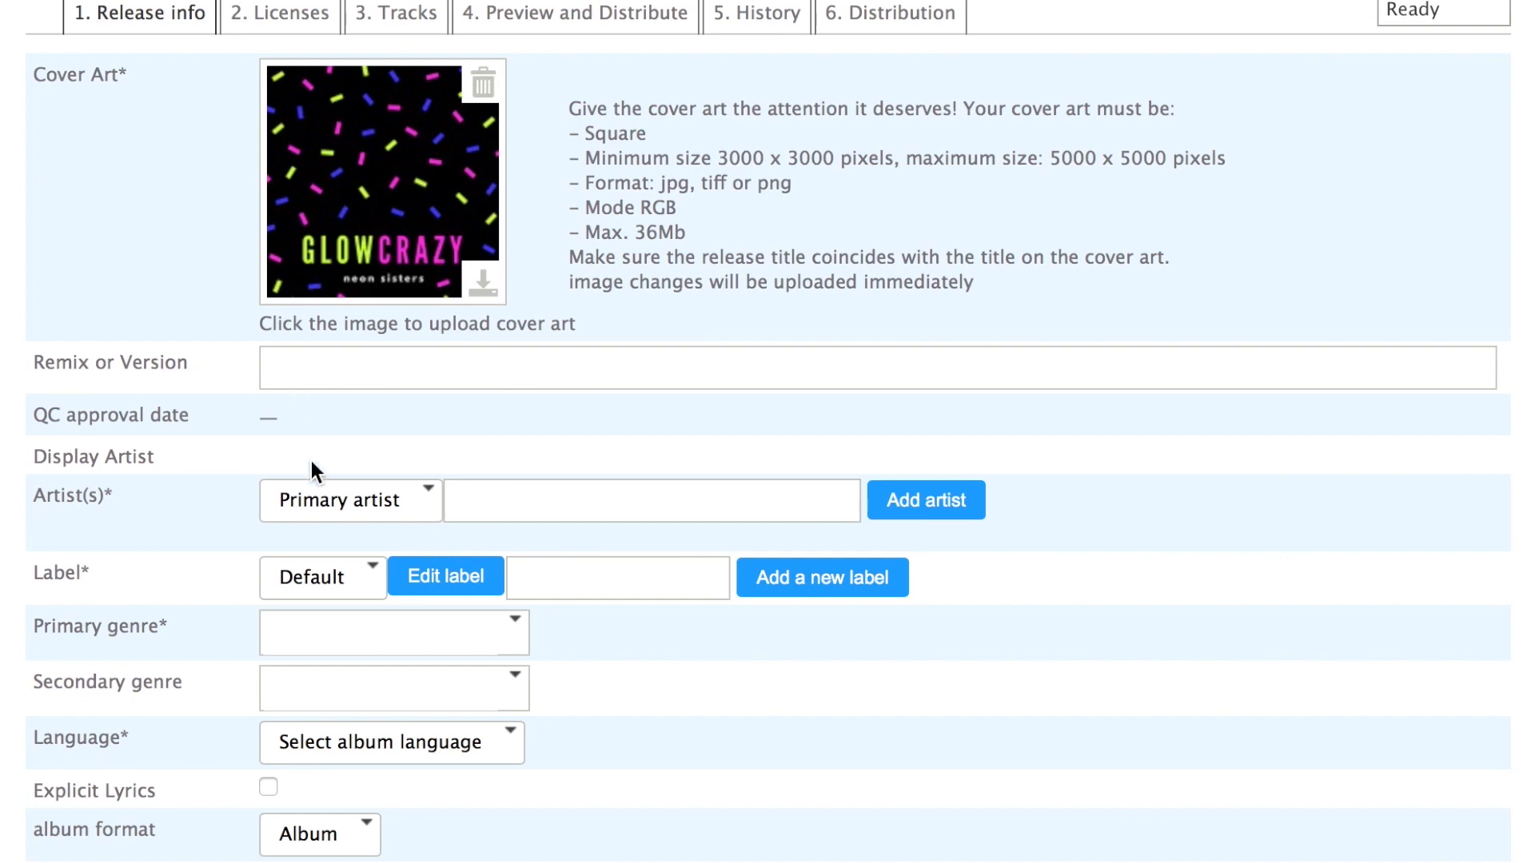
pyautogui.scroll(-1, 311, 468)
pyautogui.scroll(-3, 310, 462)
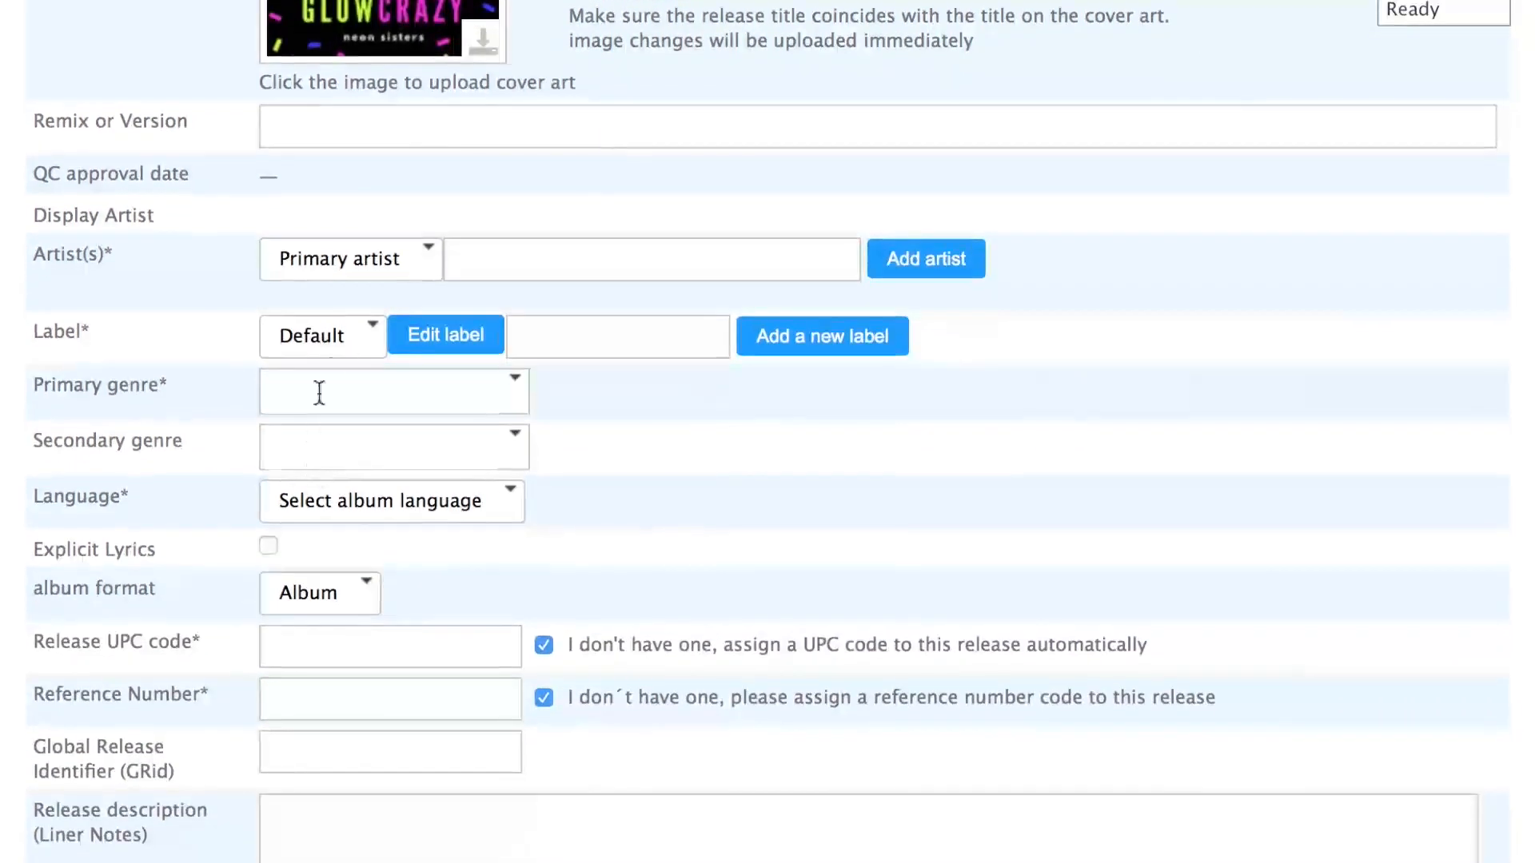
pyautogui.moveTo(390, 281)
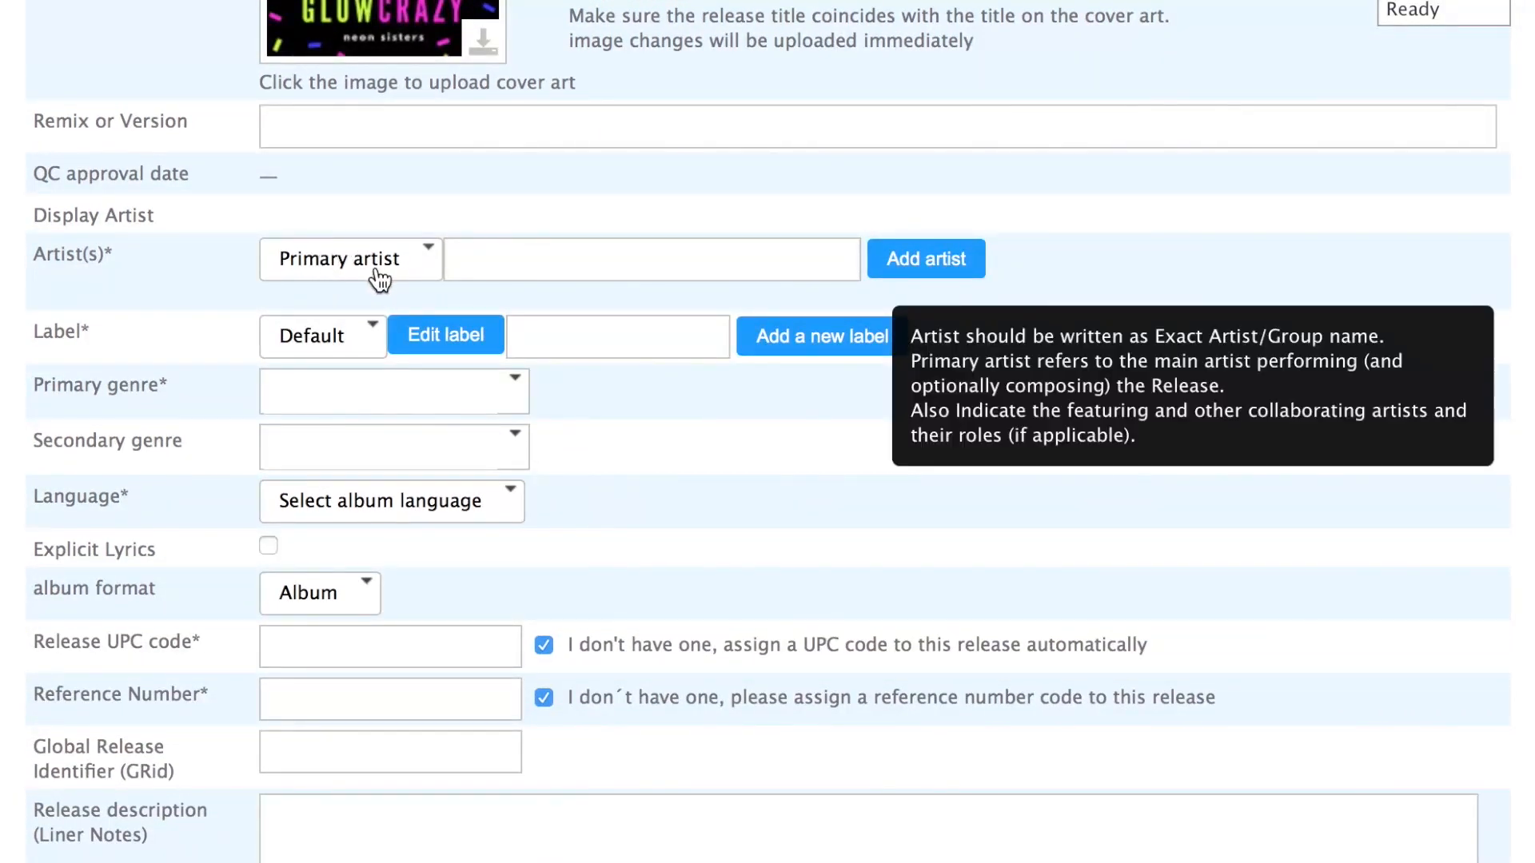
pyautogui.click(489, 262)
pyautogui.write('Neon Sisters')
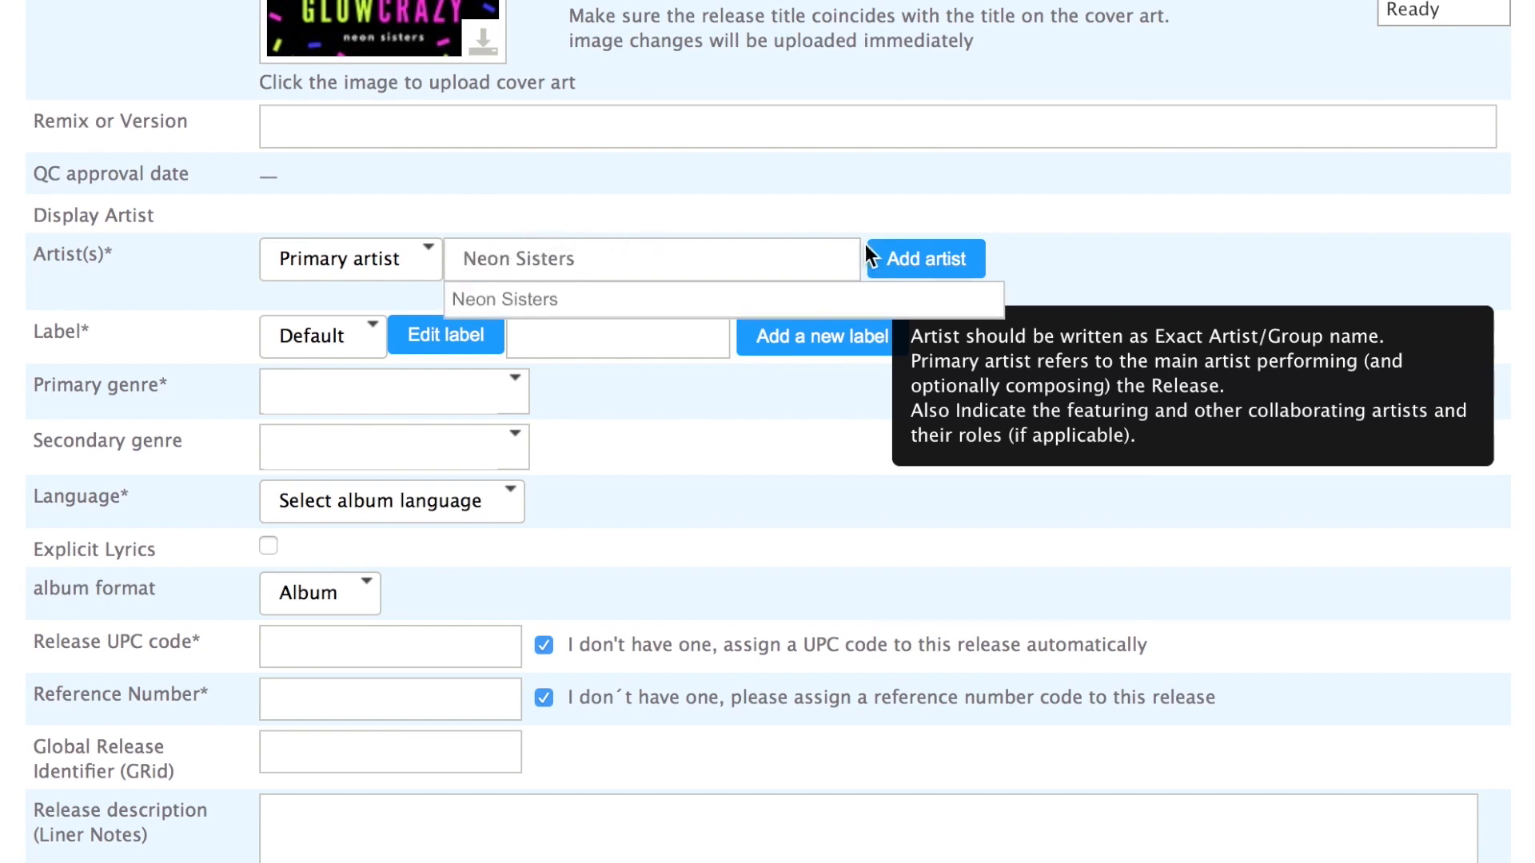
pyautogui.click(914, 268)
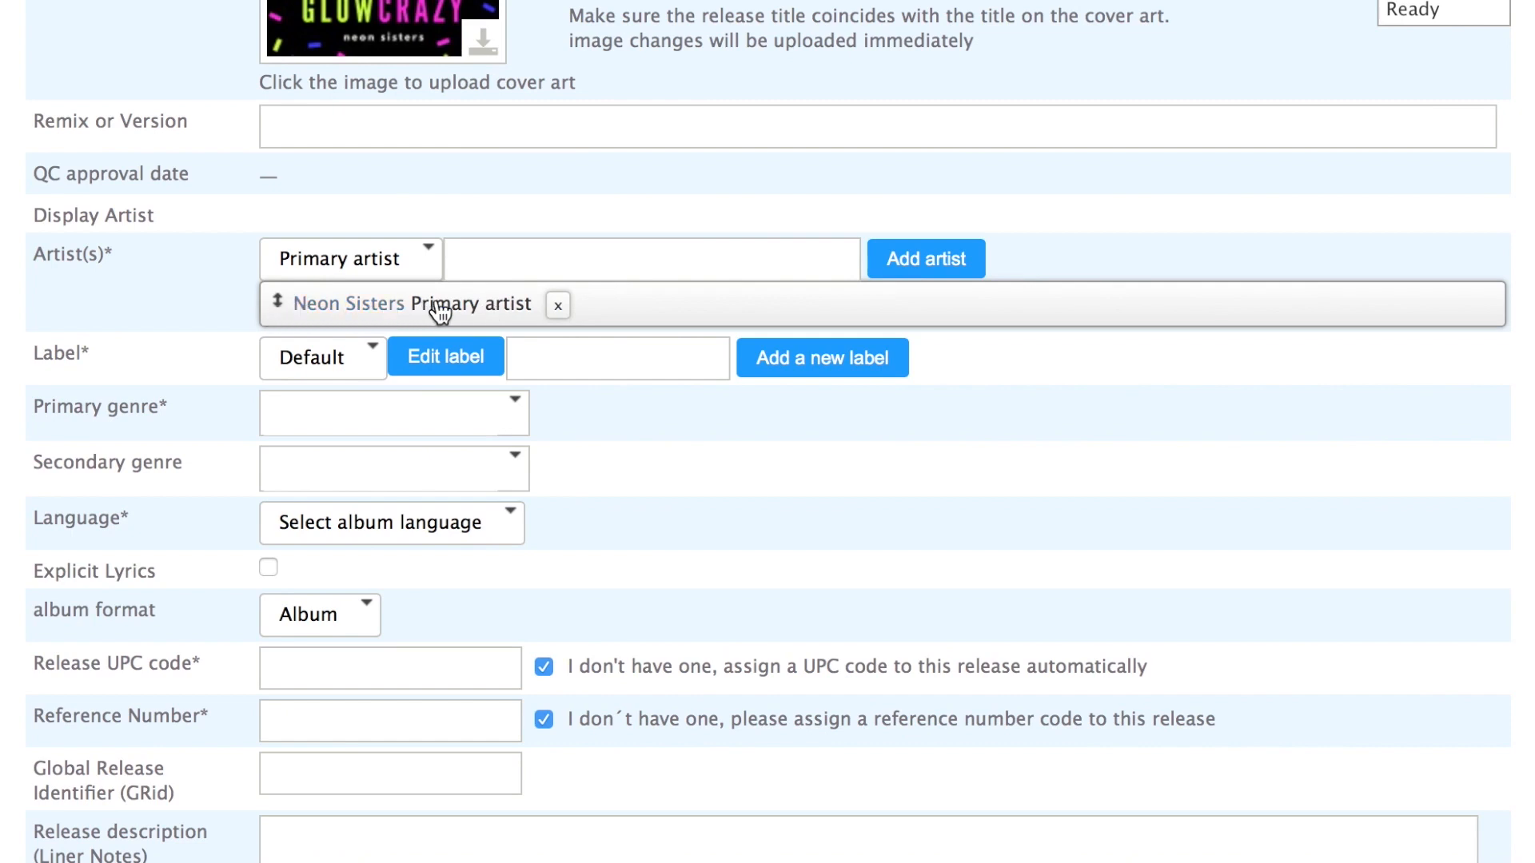
pyautogui.click(429, 261)
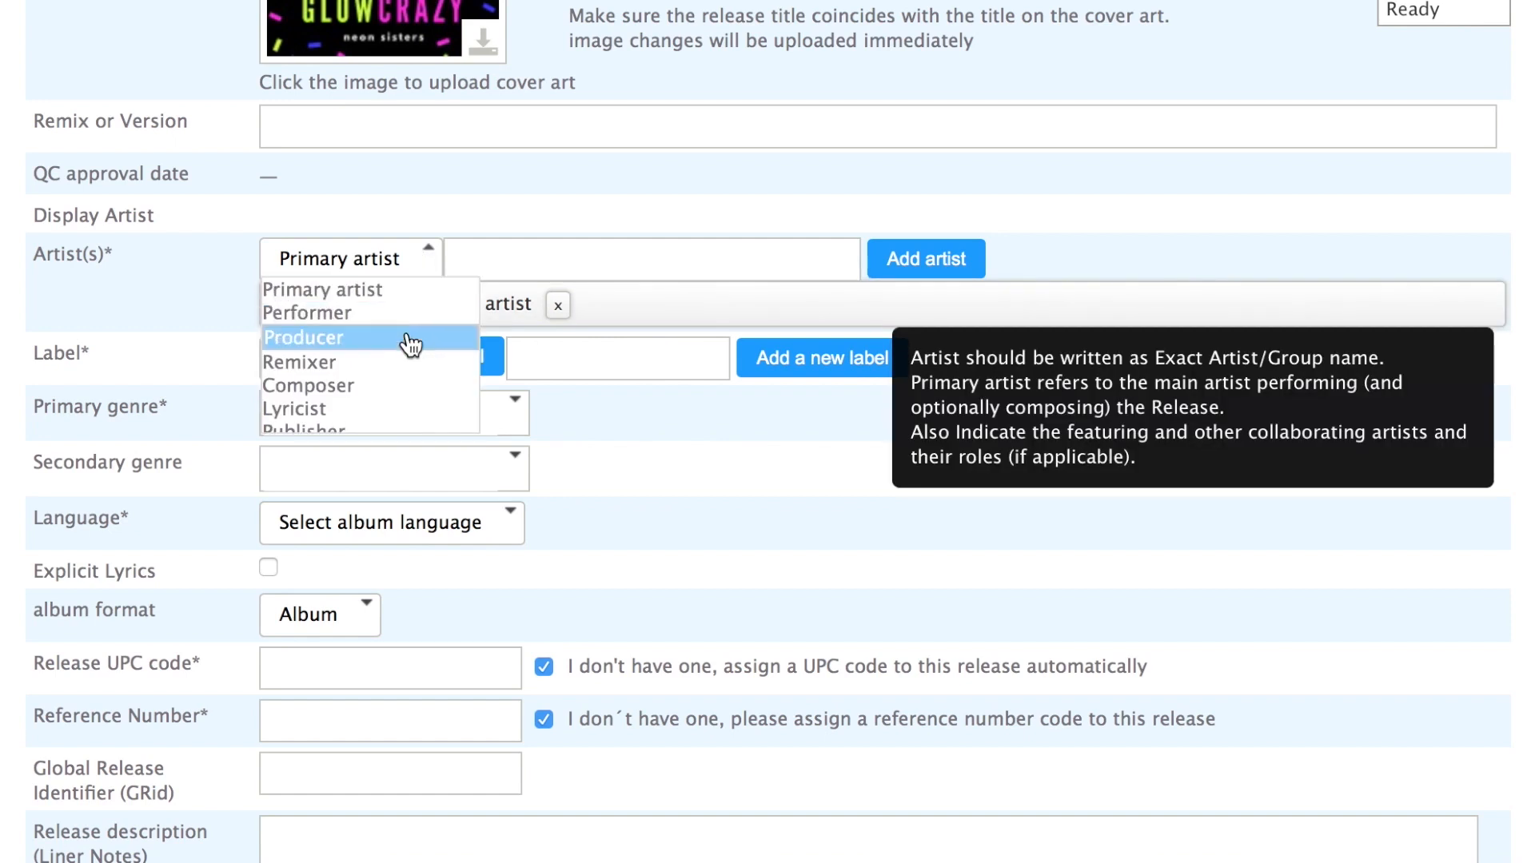
pyautogui.scroll(-2, 411, 343)
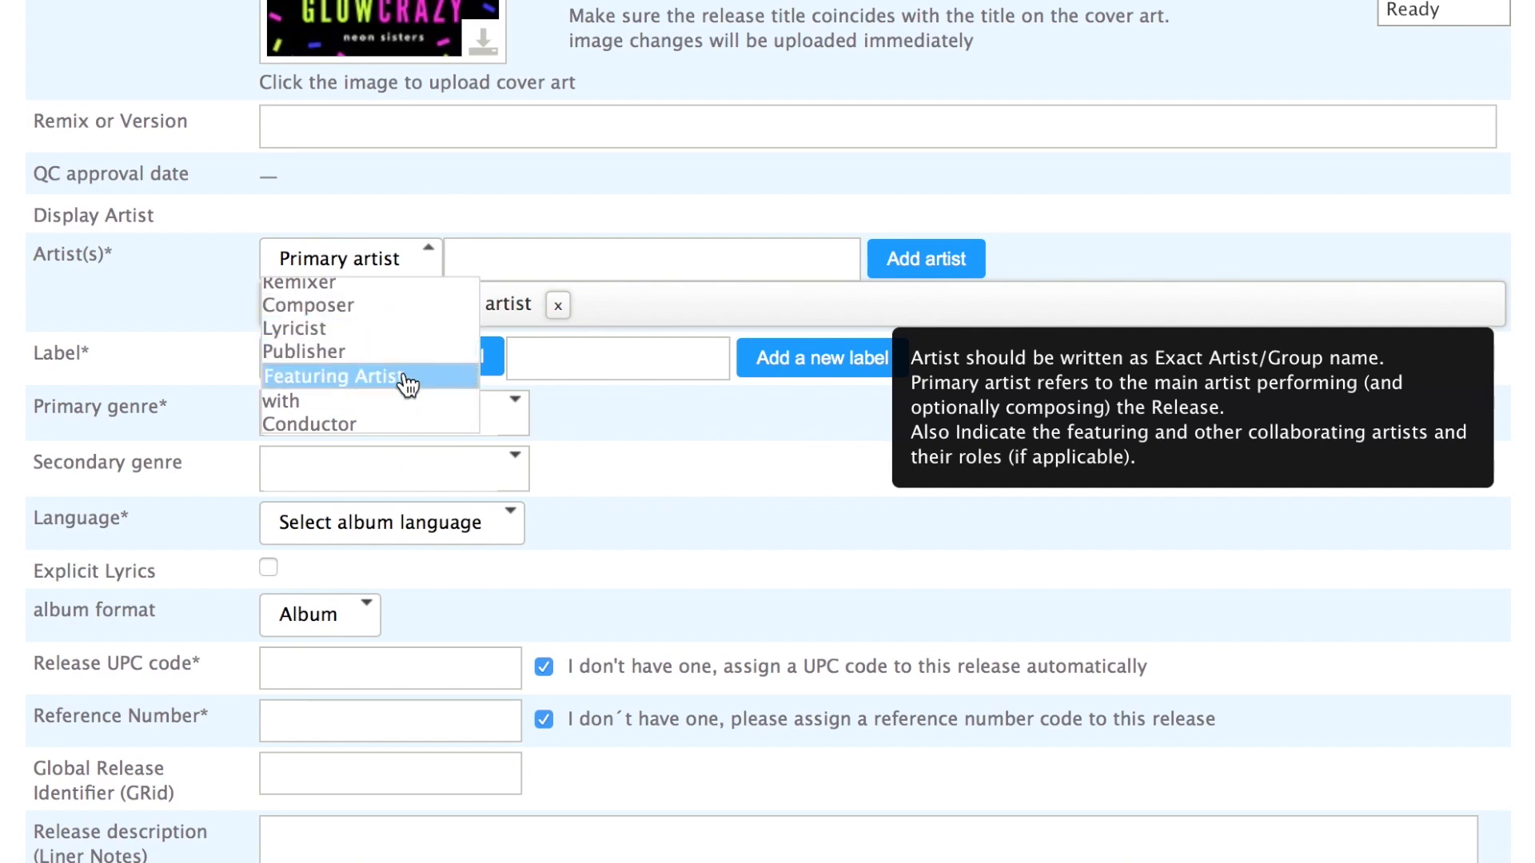
pyautogui.scroll(3, 406, 305)
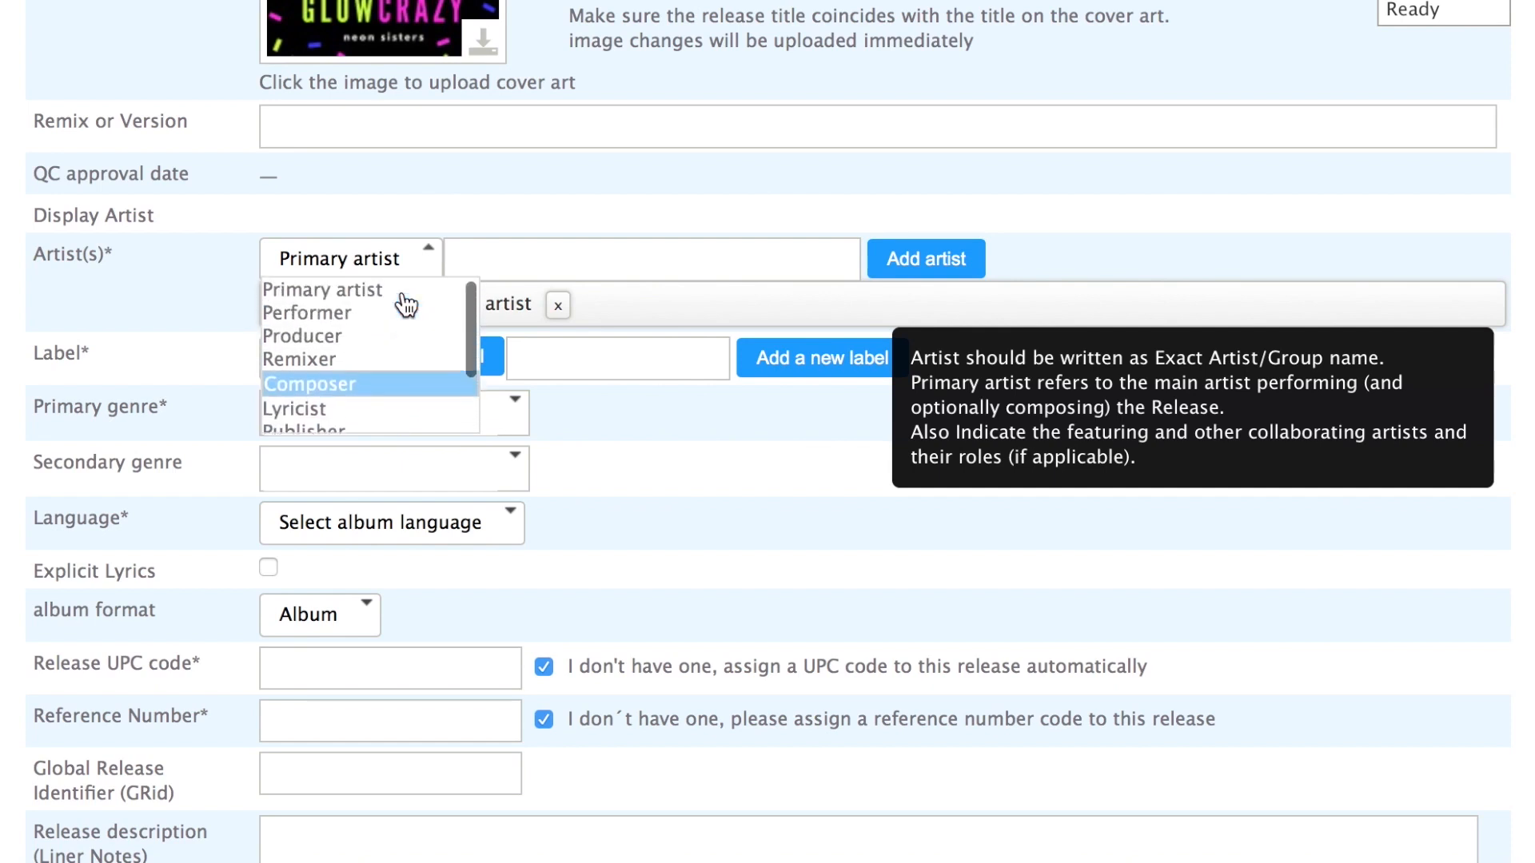
pyautogui.click(243, 296)
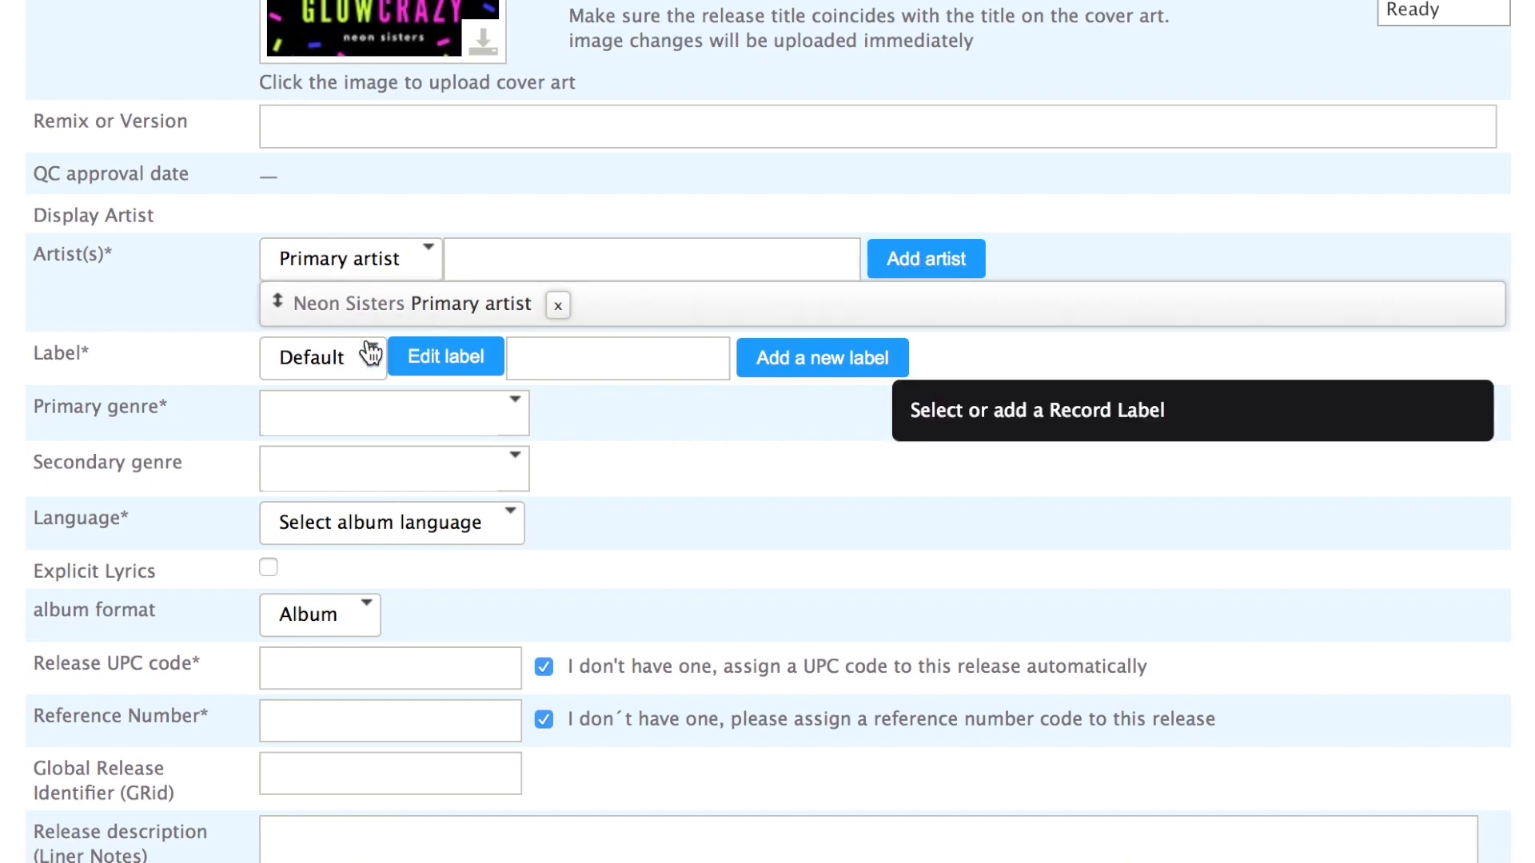
# Add a new record label named "Neon Sisters Productions" to the release.
pyautogui.click(589, 358)
pyautogui.write('Neon ')
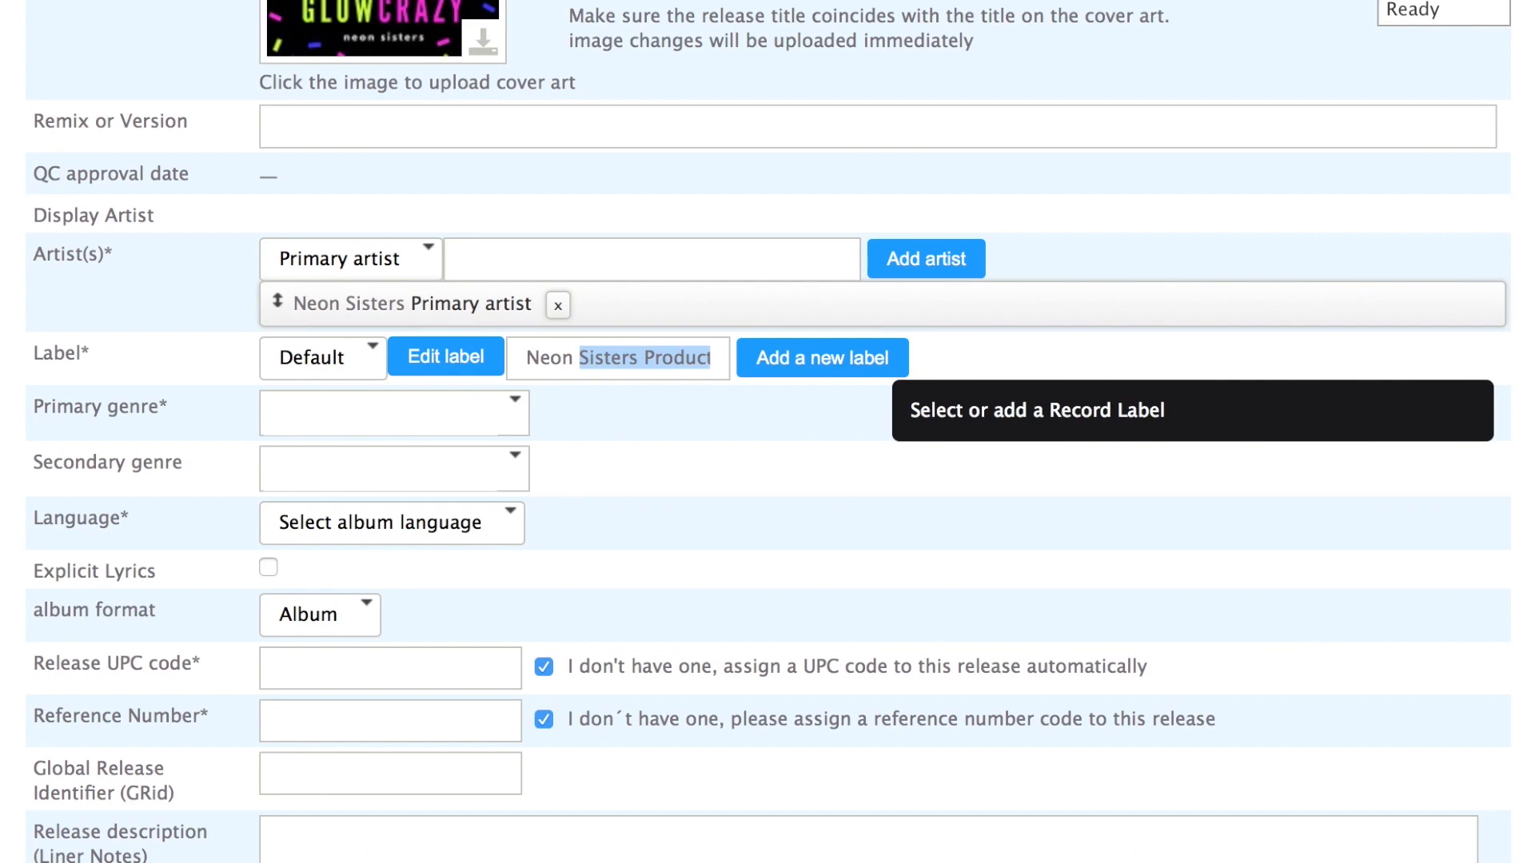
pyautogui.write('Sist')
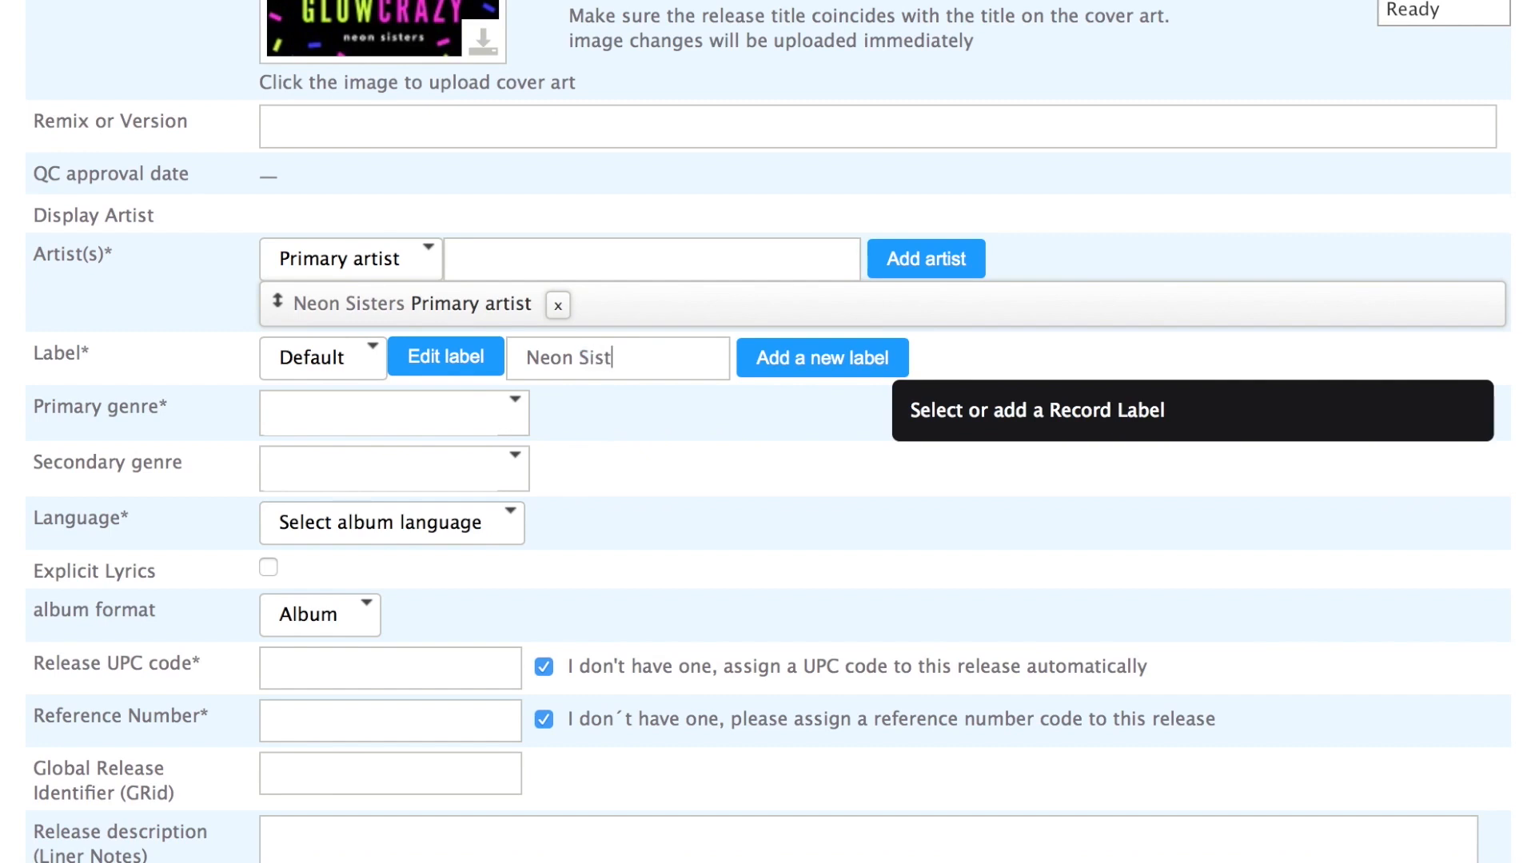
pyautogui.write('ers Productions')
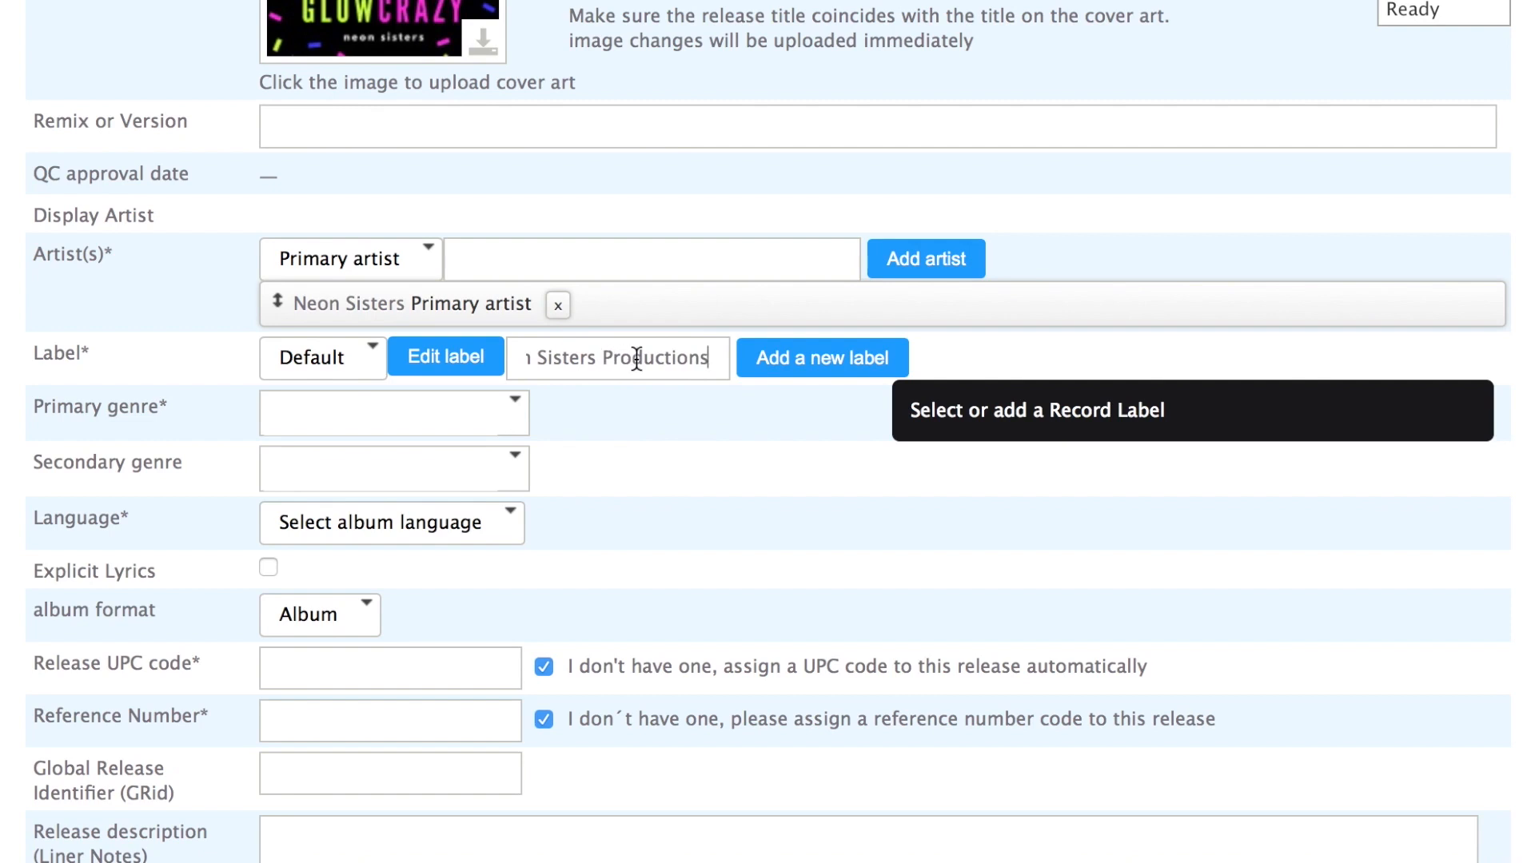
pyautogui.click(821, 362)
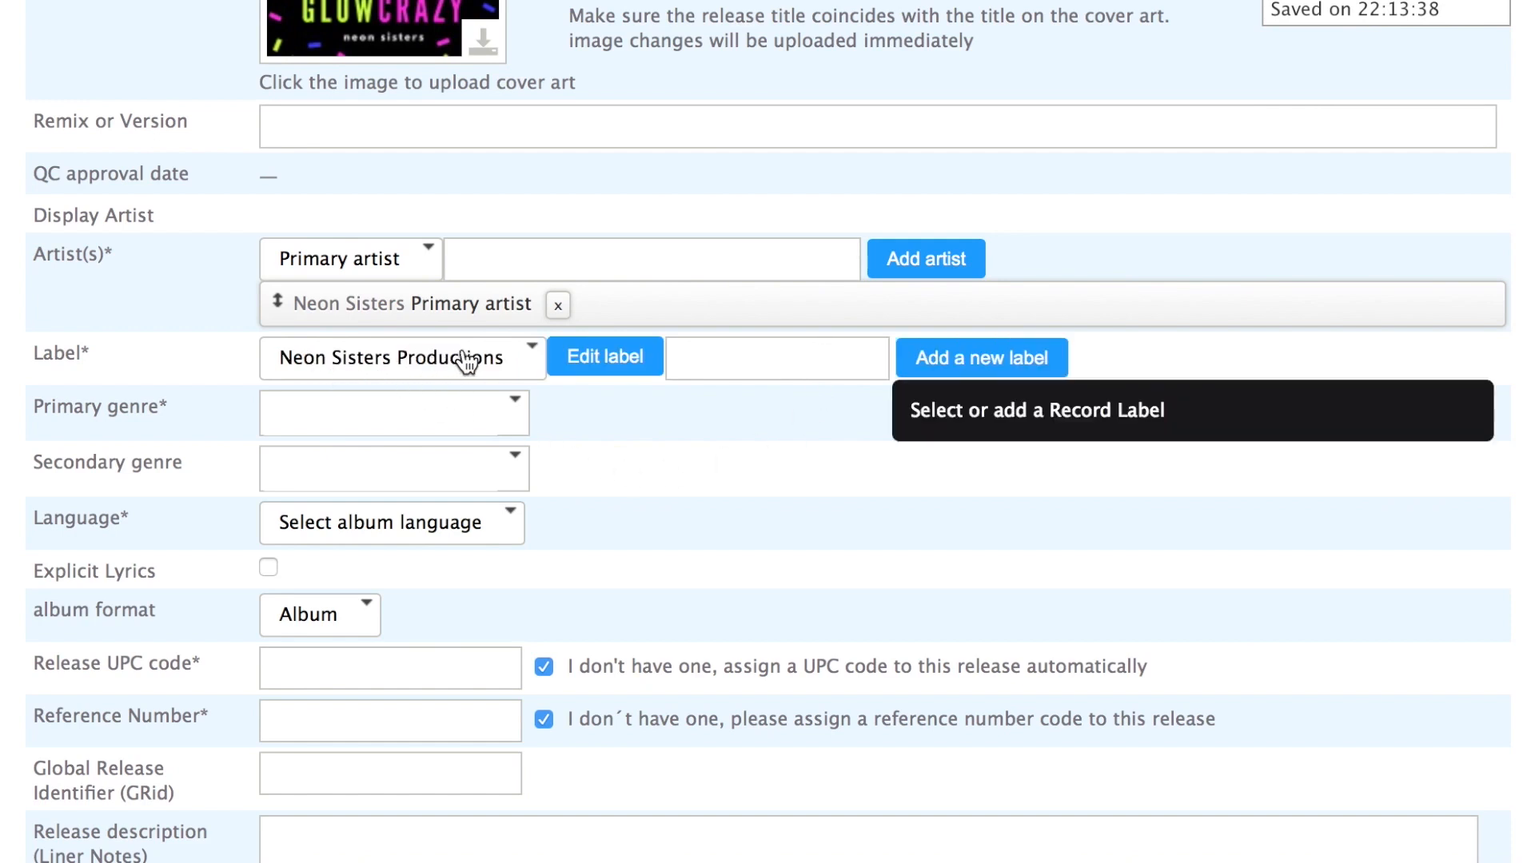
# Set the release's primary genre to Alternative/Indie Pop.
pyautogui.click(521, 411)
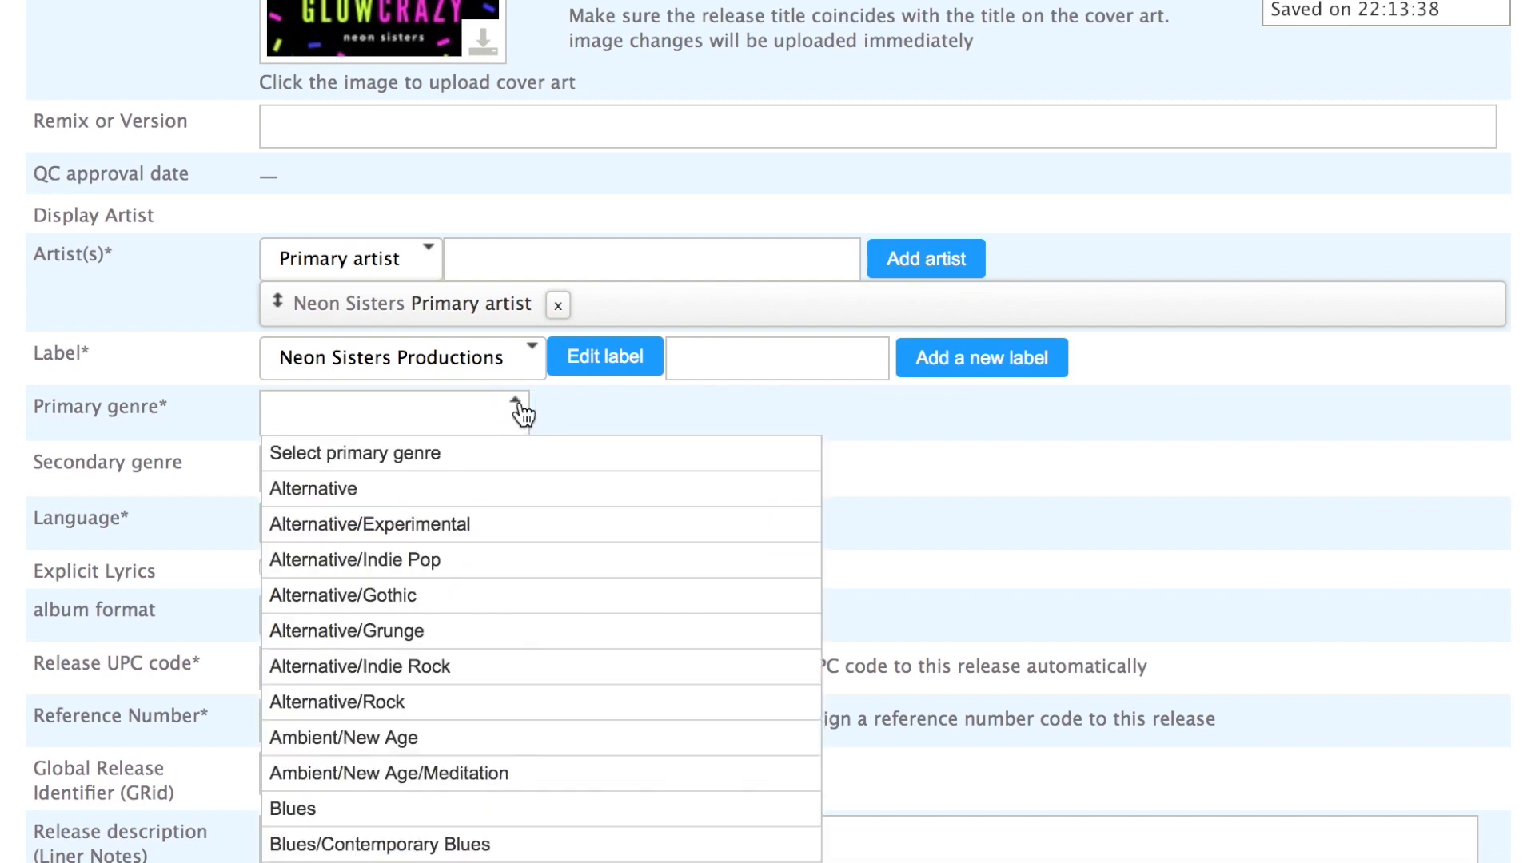
pyautogui.scroll(-5, 520, 763)
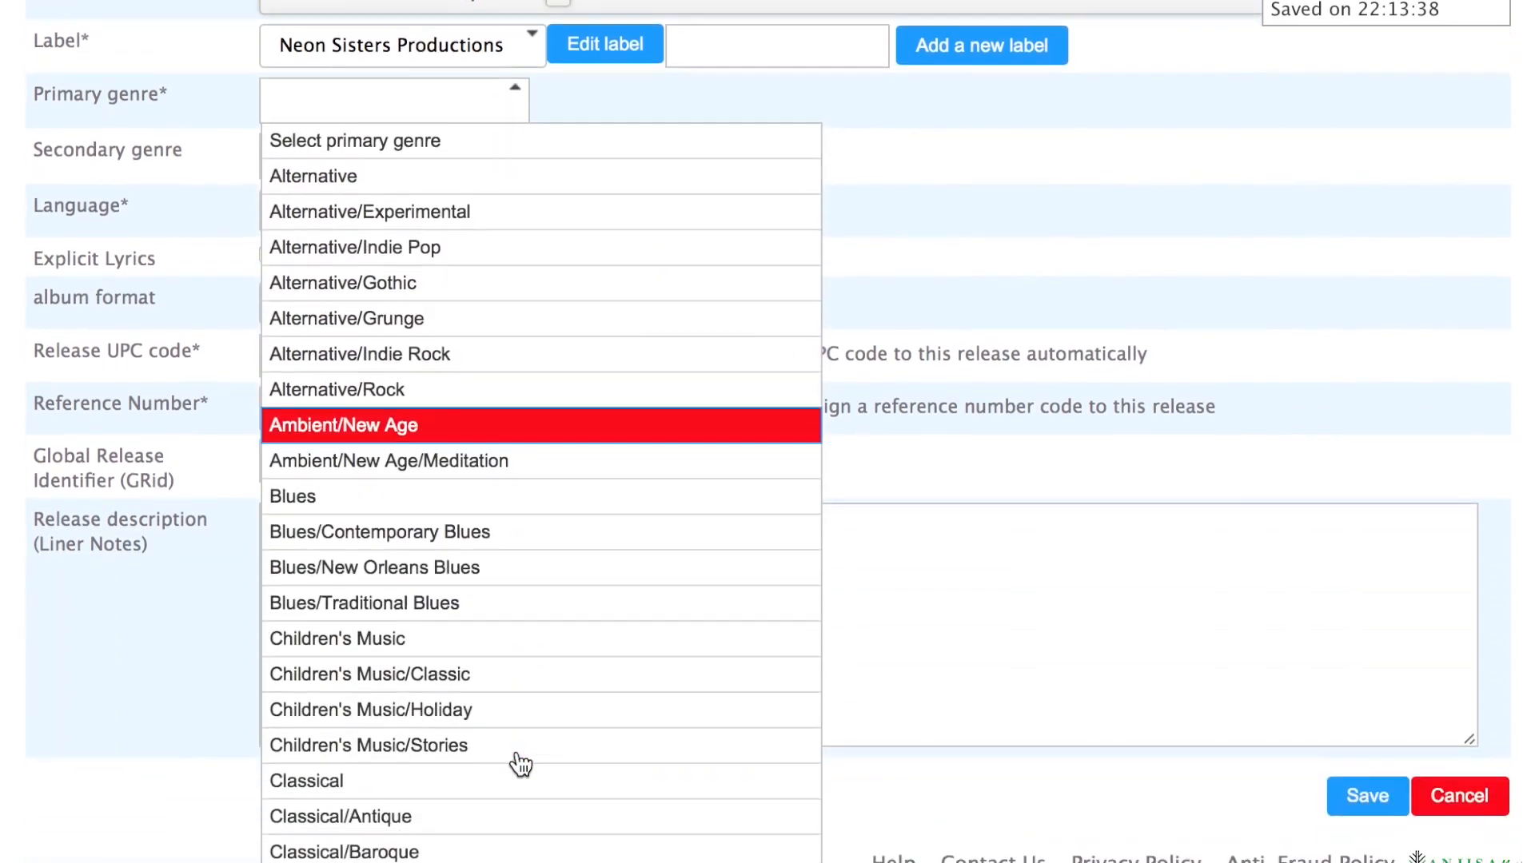
pyautogui.scroll(-3, 520, 763)
pyautogui.scroll(6, 520, 761)
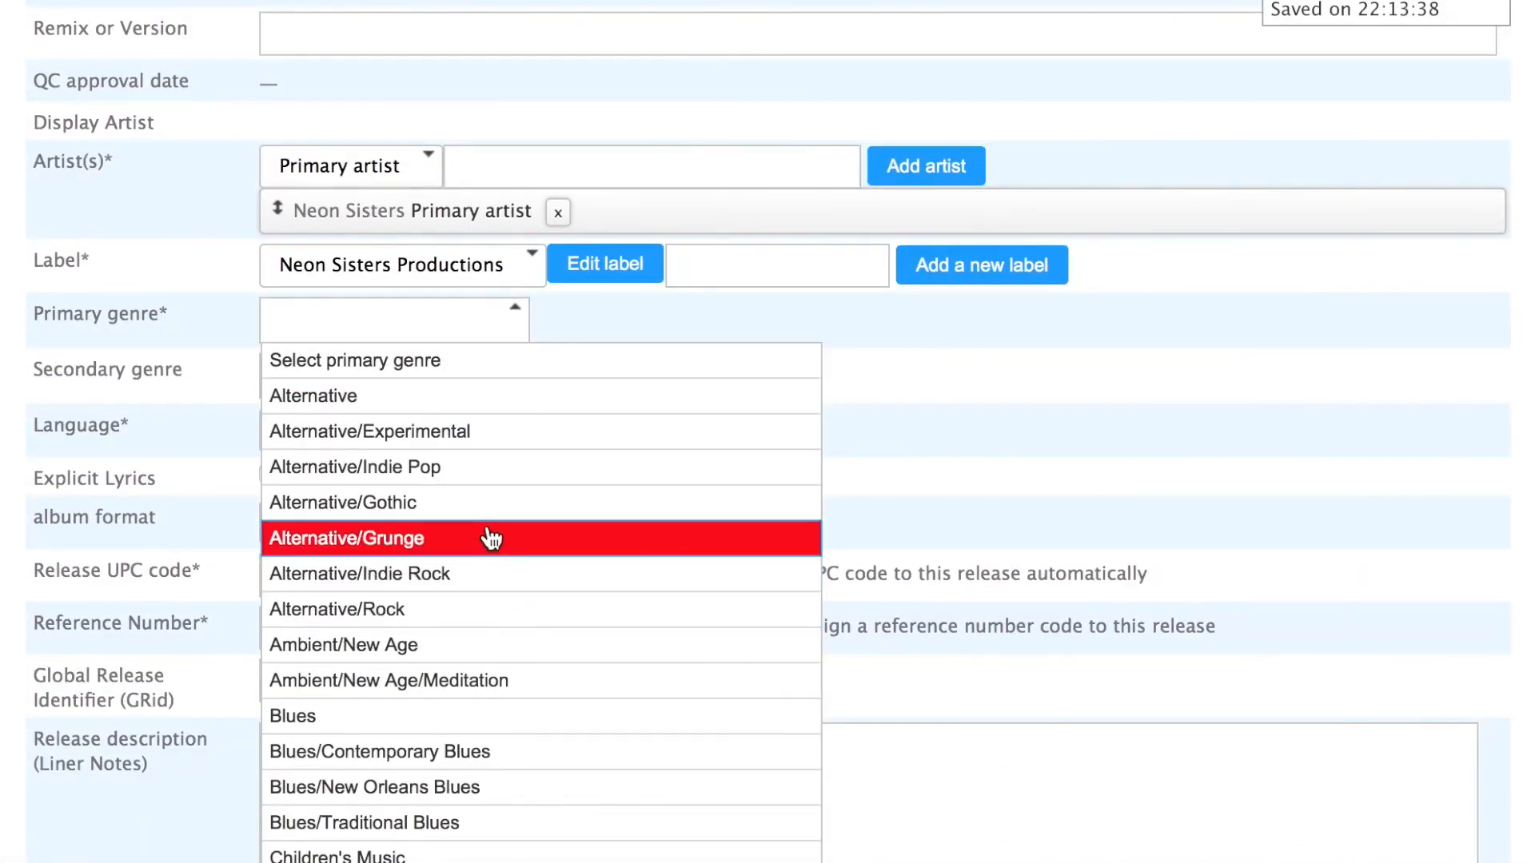
pyautogui.click(490, 479)
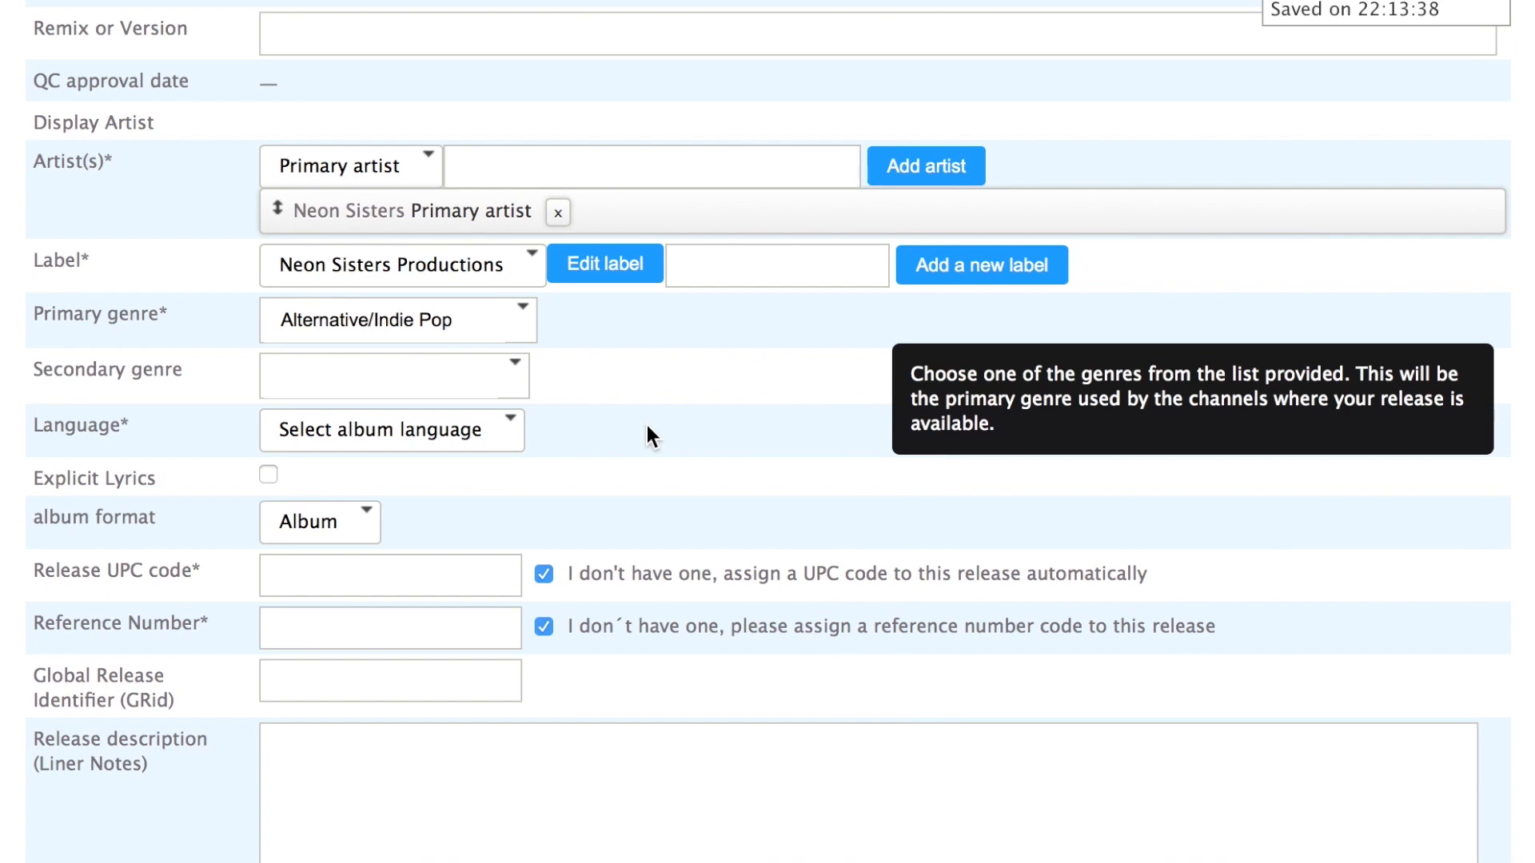
# Set the album language to english.
pyautogui.scroll(-2, 646, 425)
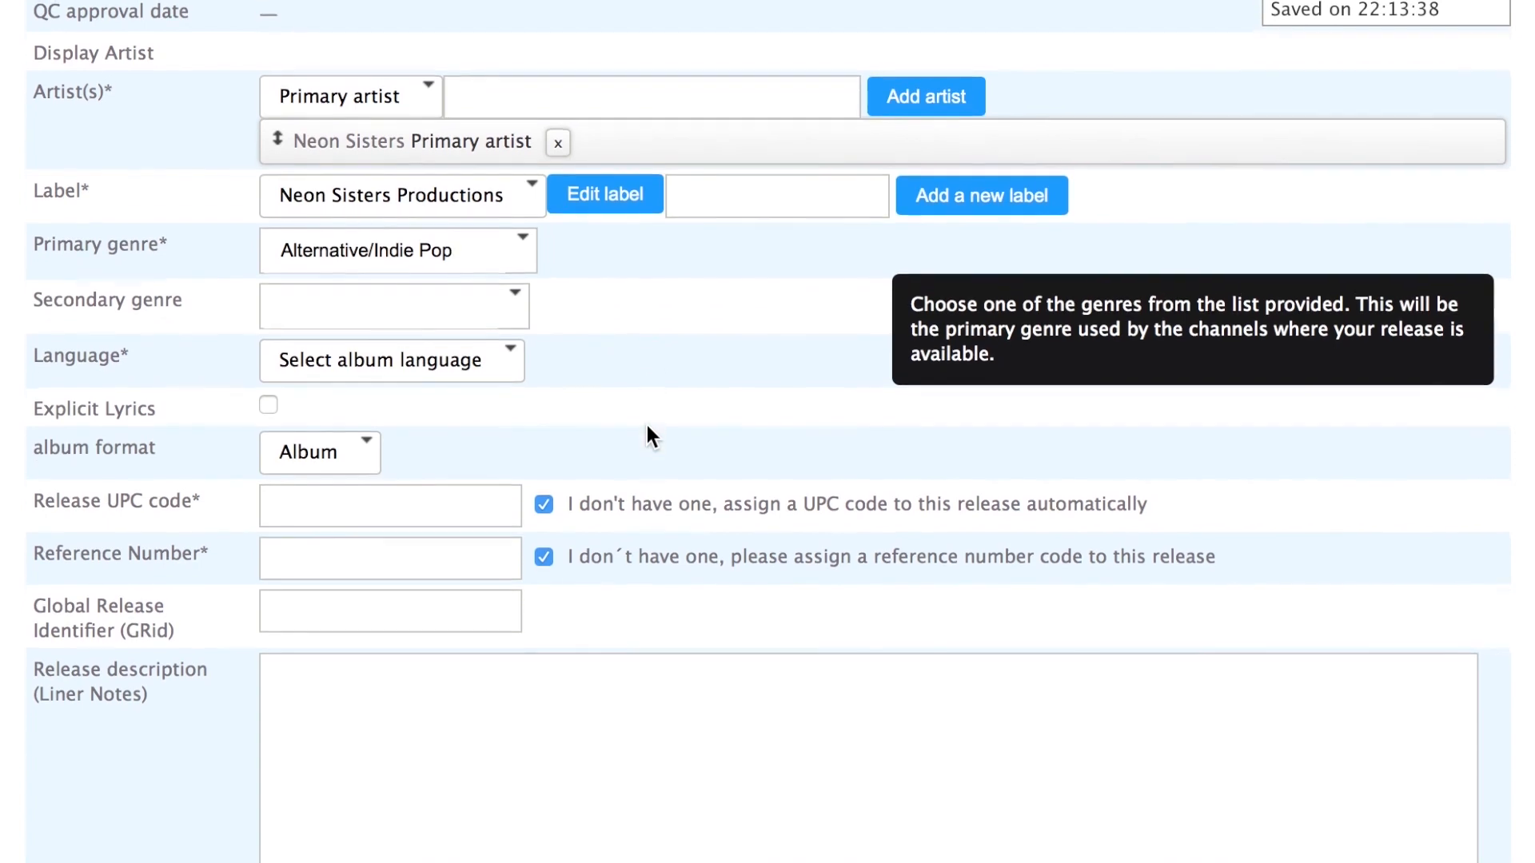
pyautogui.click(511, 352)
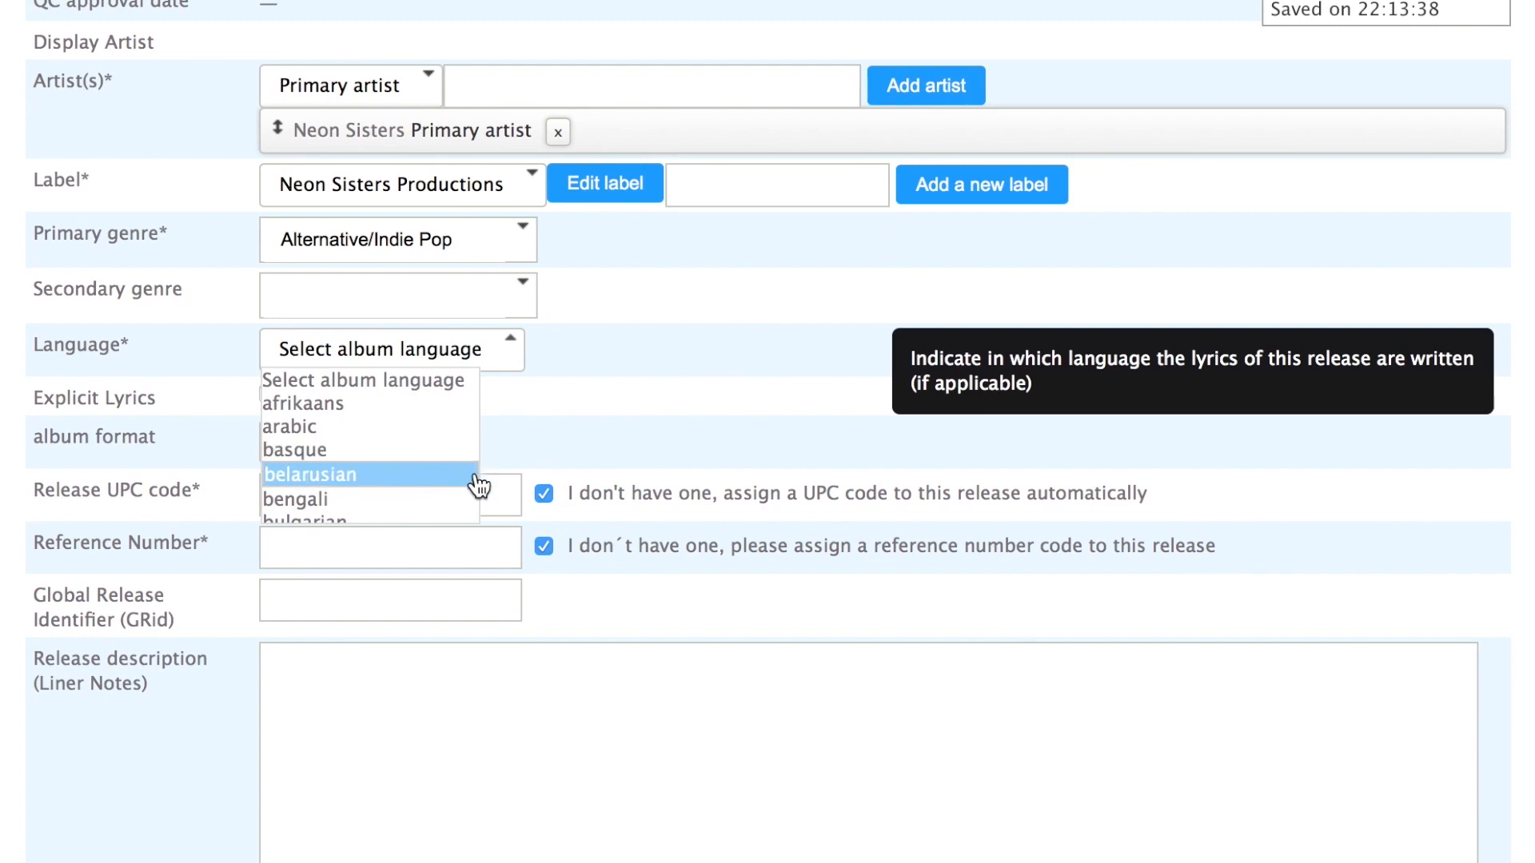
pyautogui.scroll(-4, 478, 484)
pyautogui.scroll(-1, 478, 486)
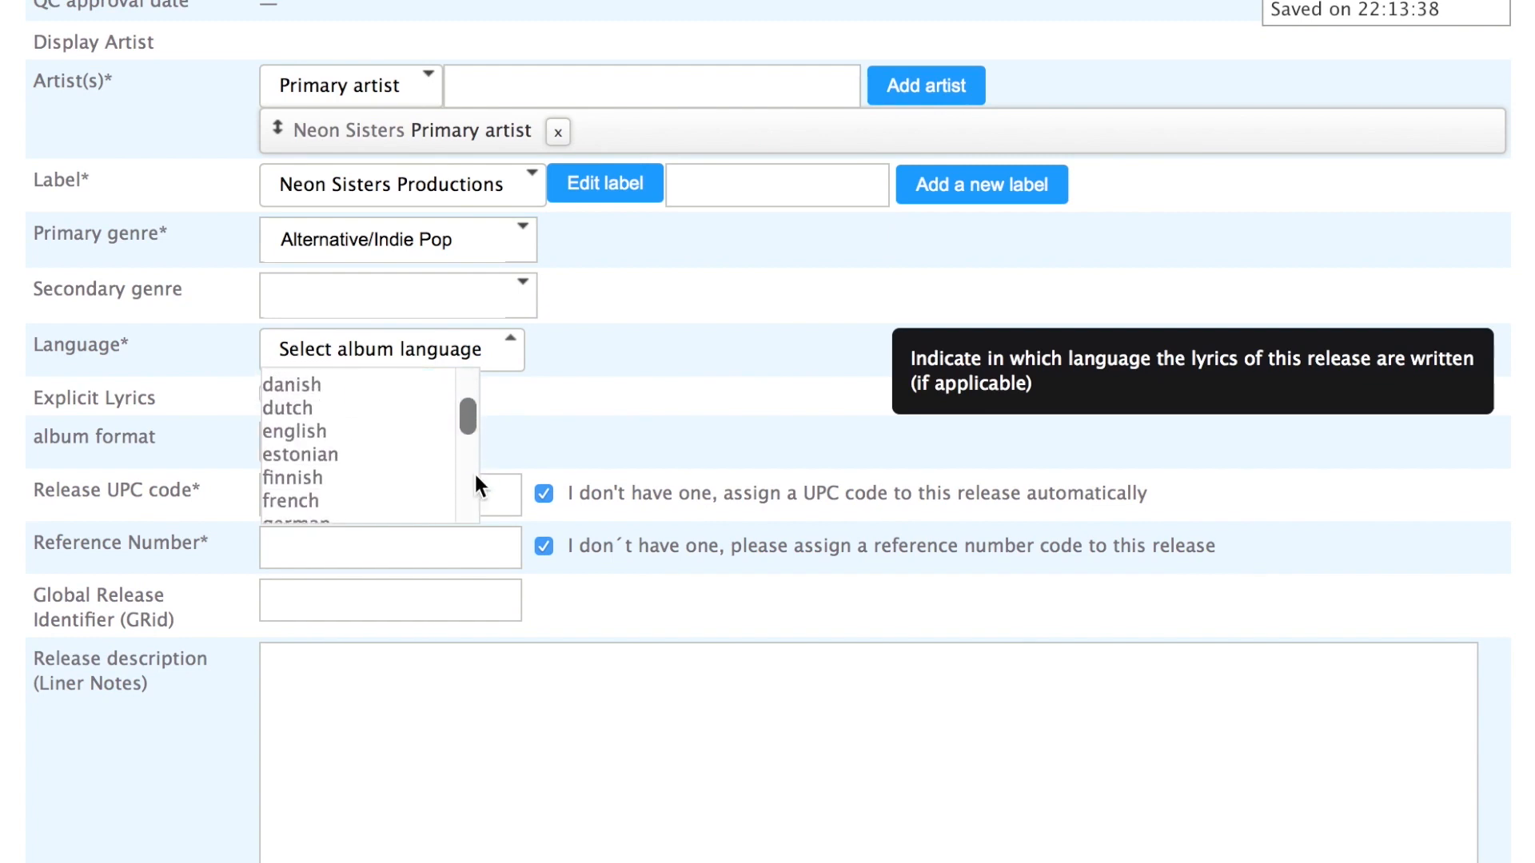
pyautogui.click(430, 436)
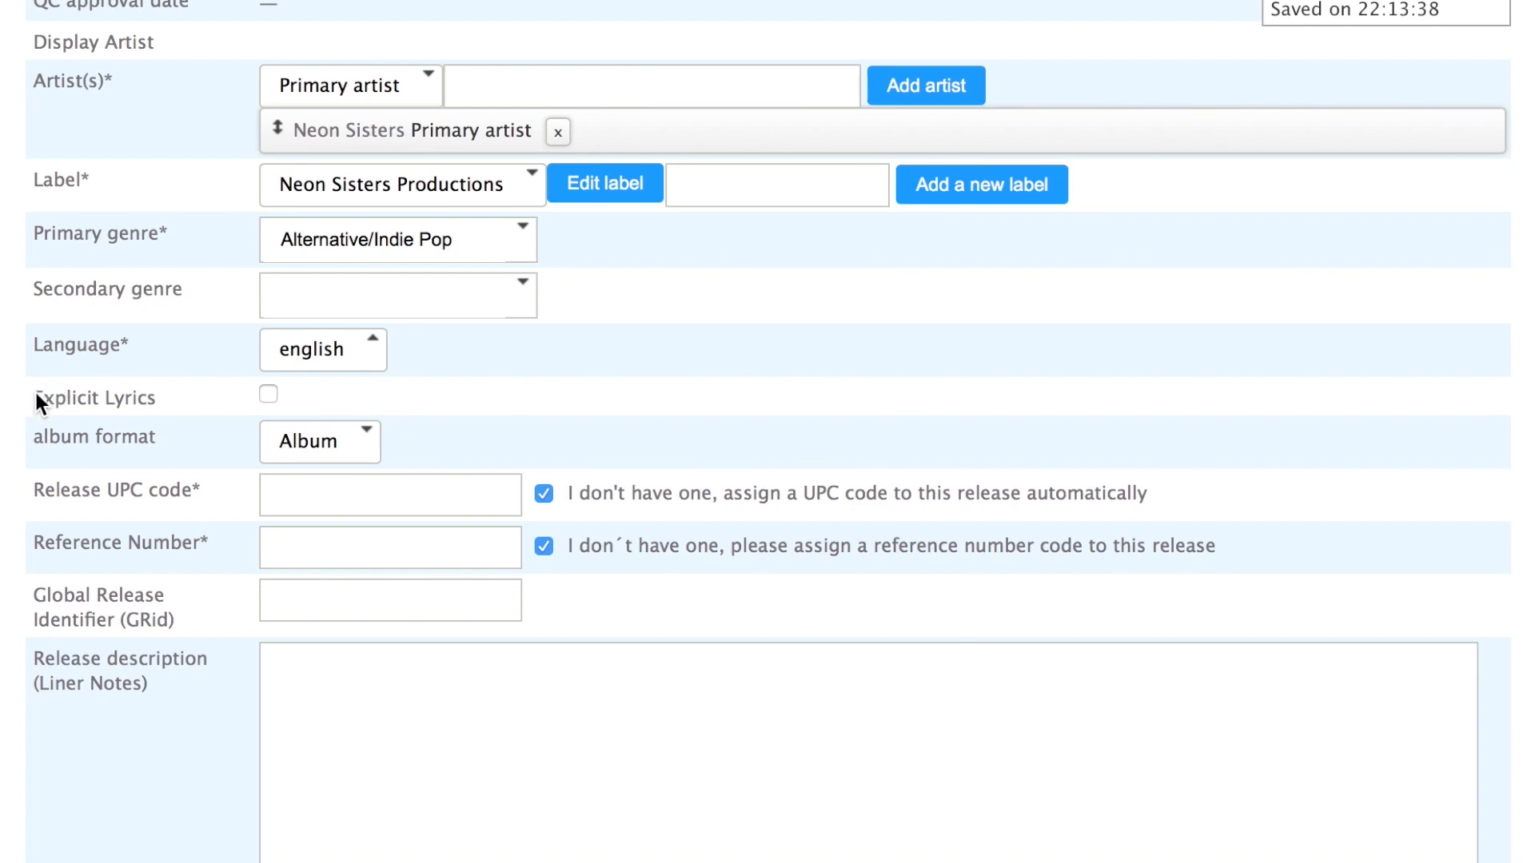
# Set the album format to Single.
pyautogui.moveTo(269, 403)
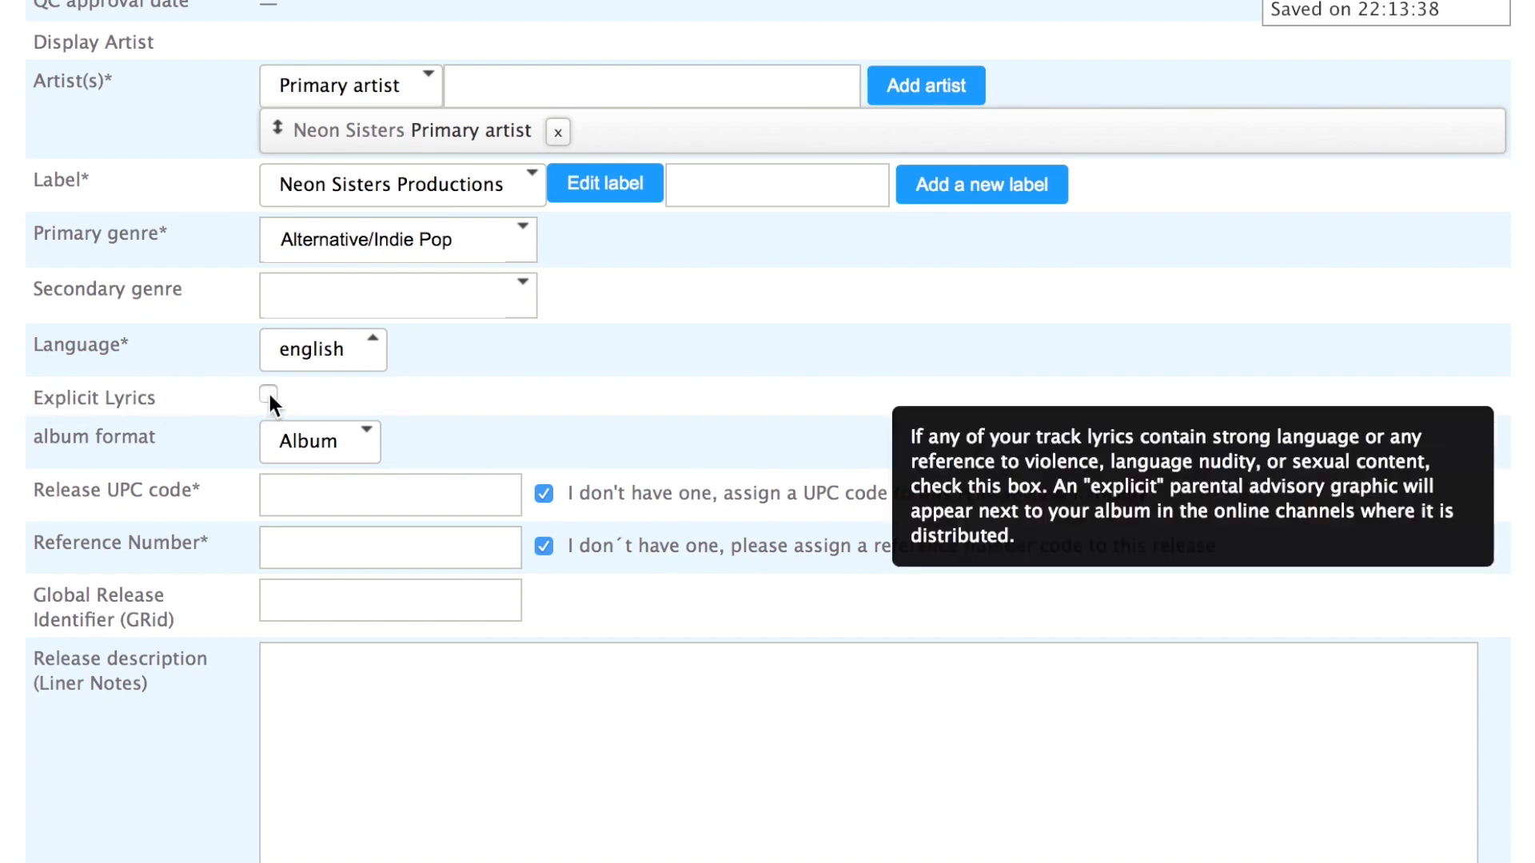
pyautogui.click(269, 395)
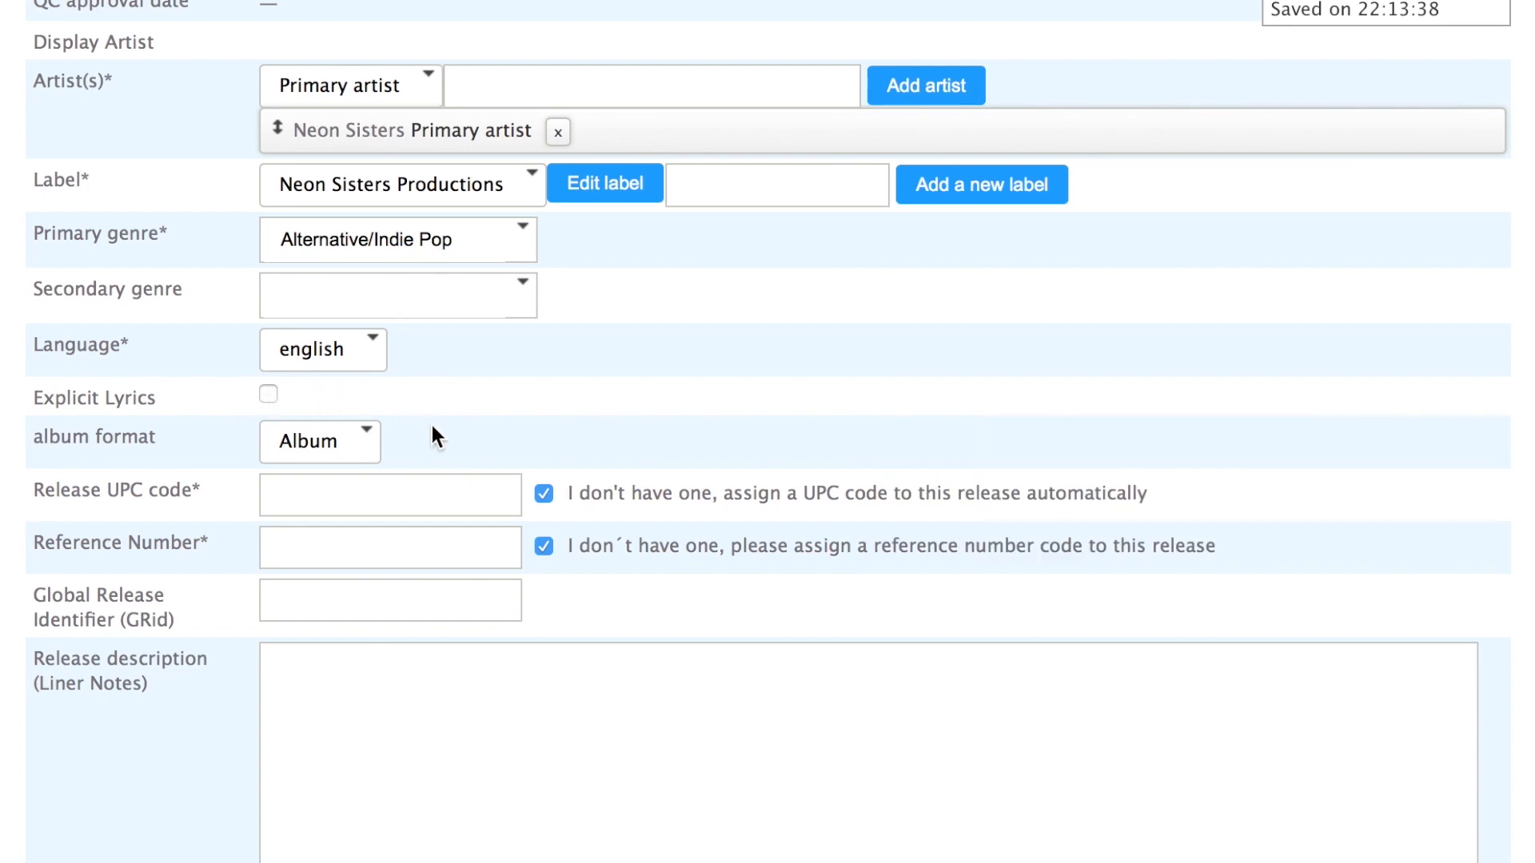
pyautogui.moveTo(372, 442)
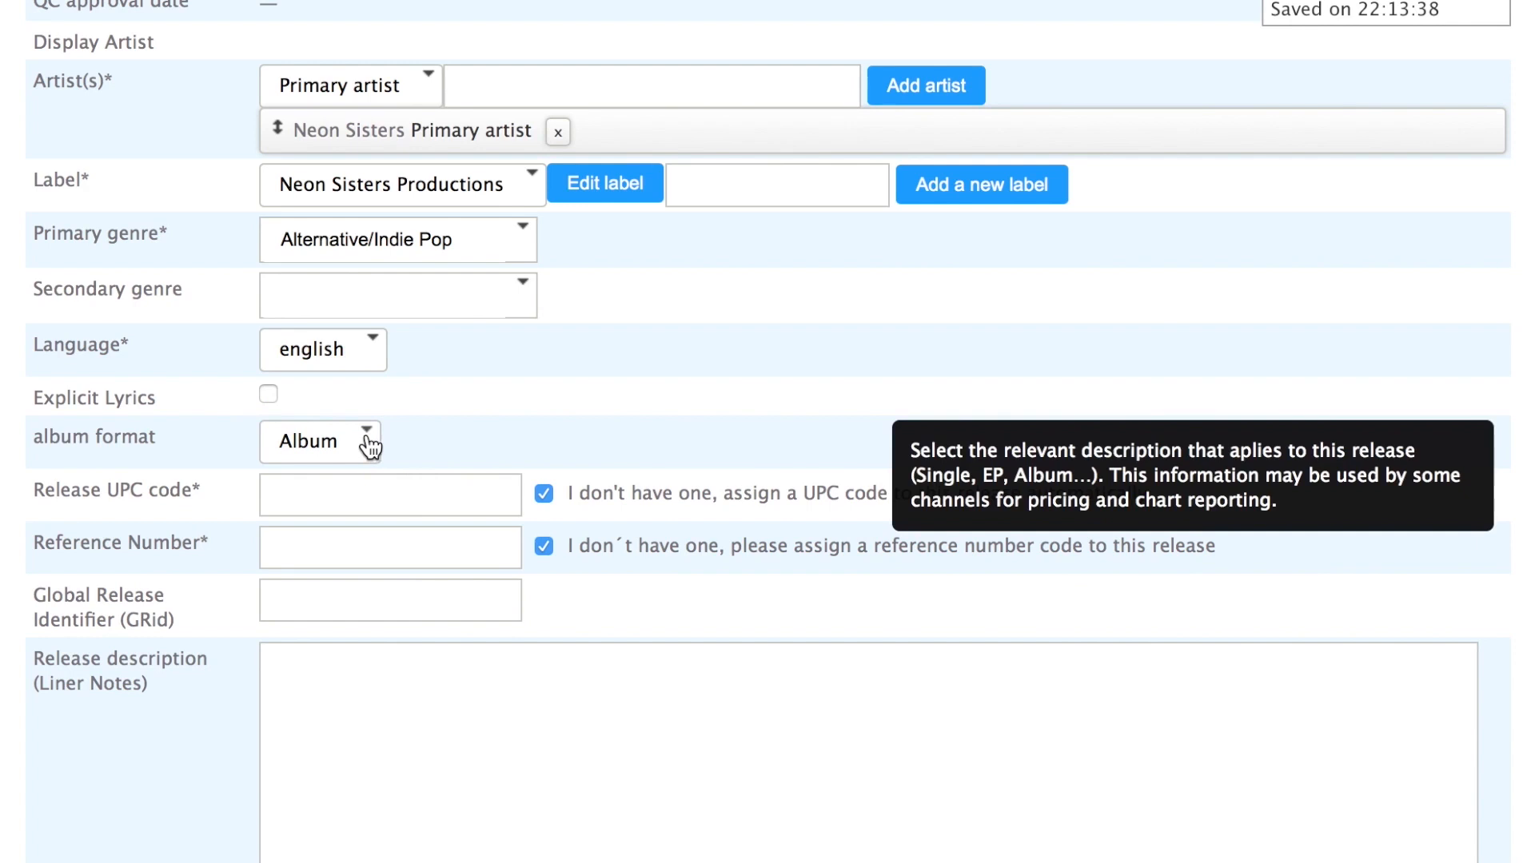
pyautogui.click(370, 444)
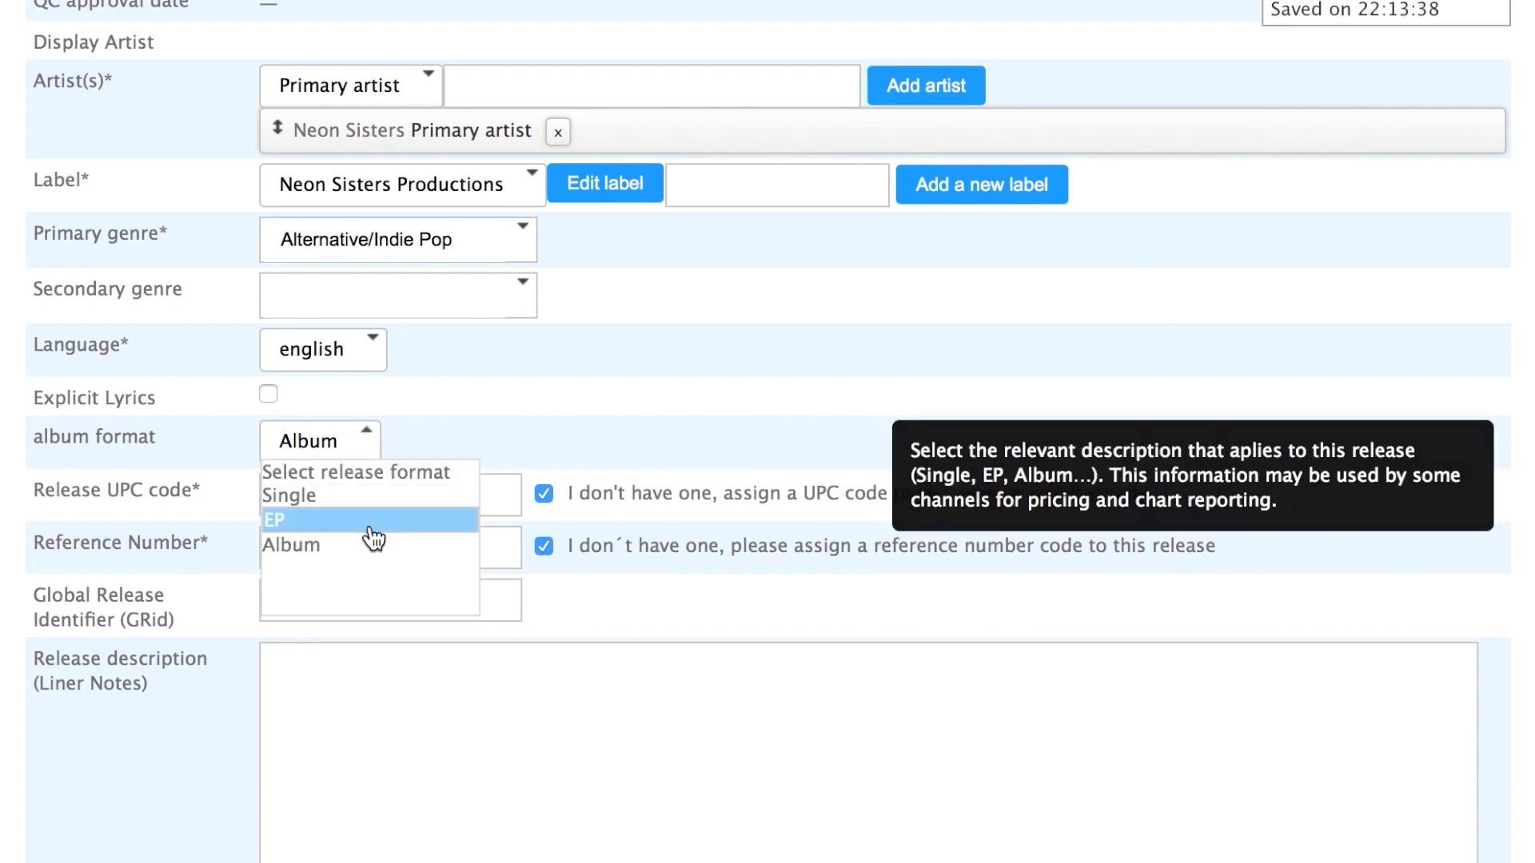
pyautogui.click(369, 497)
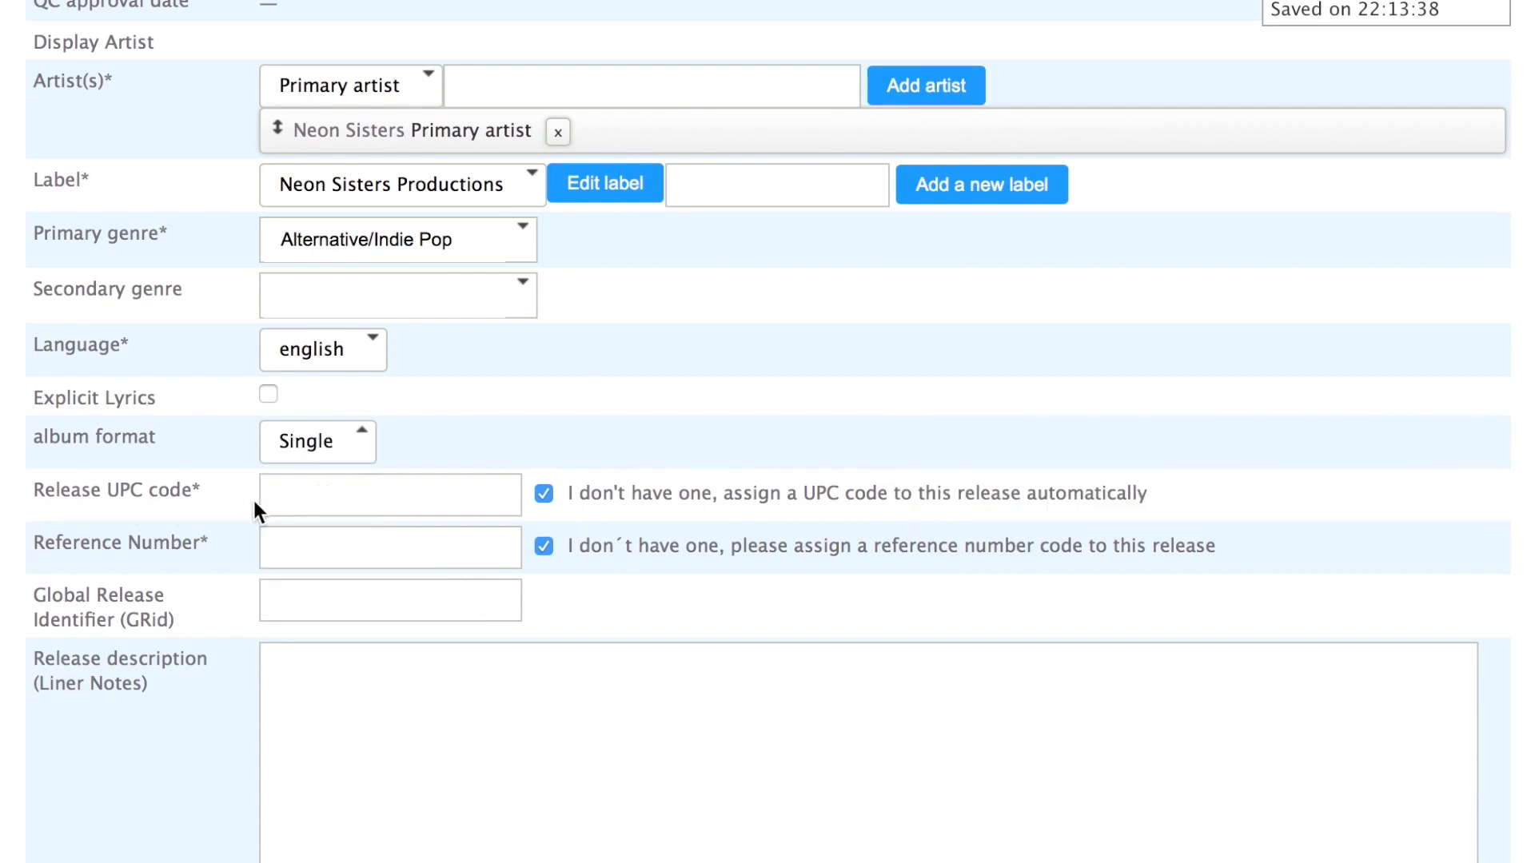
# Save the release information with the UPC code and reference number left to automatic assignment.
pyautogui.moveTo(540, 494)
pyautogui.scroll(-4, 335, 540)
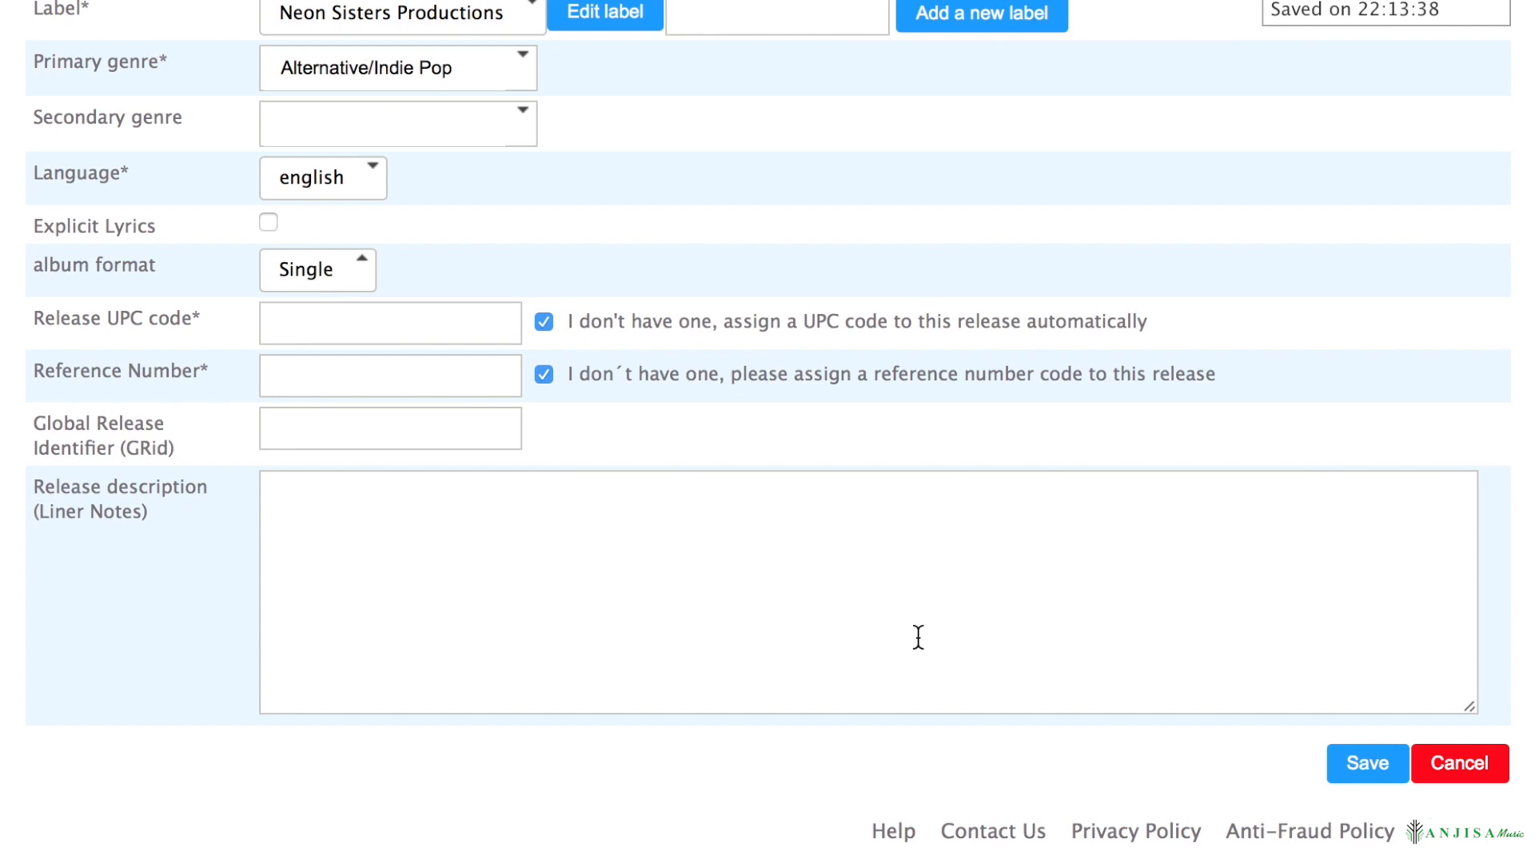
pyautogui.click(1366, 769)
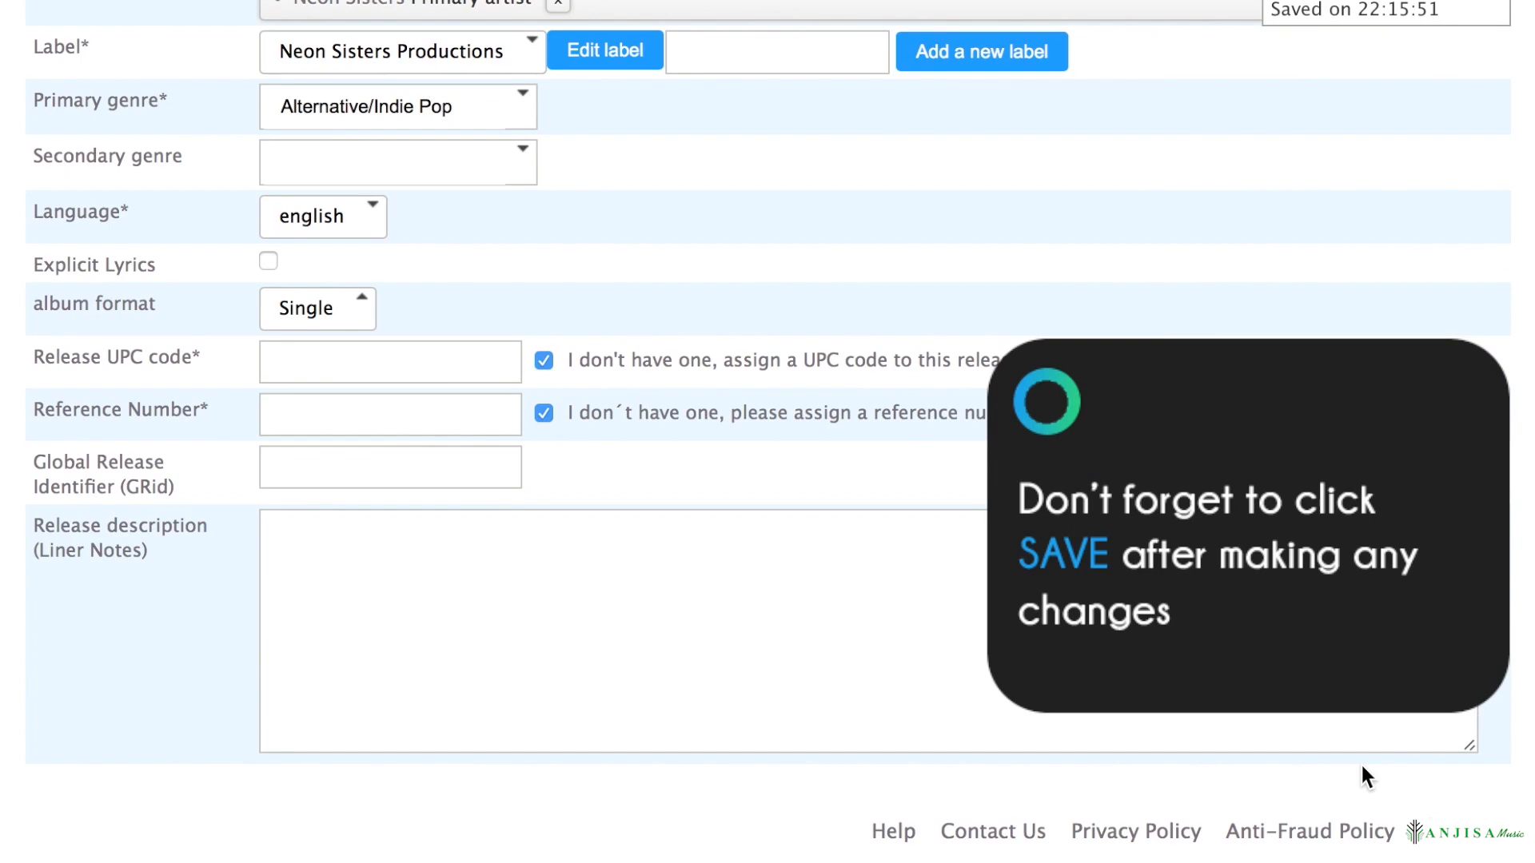
# Set the price category to mid in the Glow Crazy release's license details.
pyautogui.scroll(10, 1360, 761)
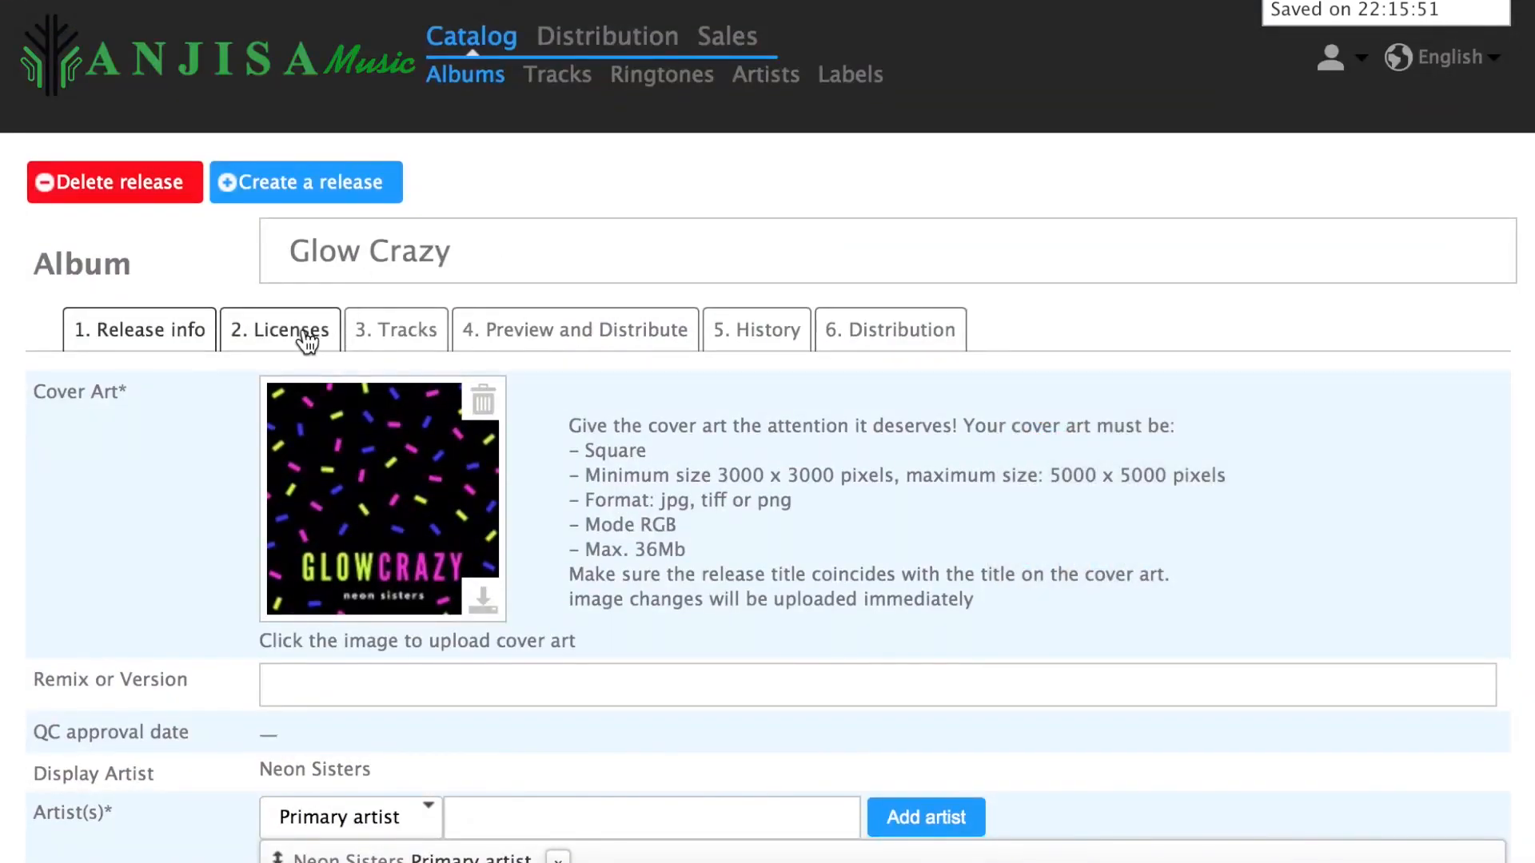
pyautogui.click(303, 330)
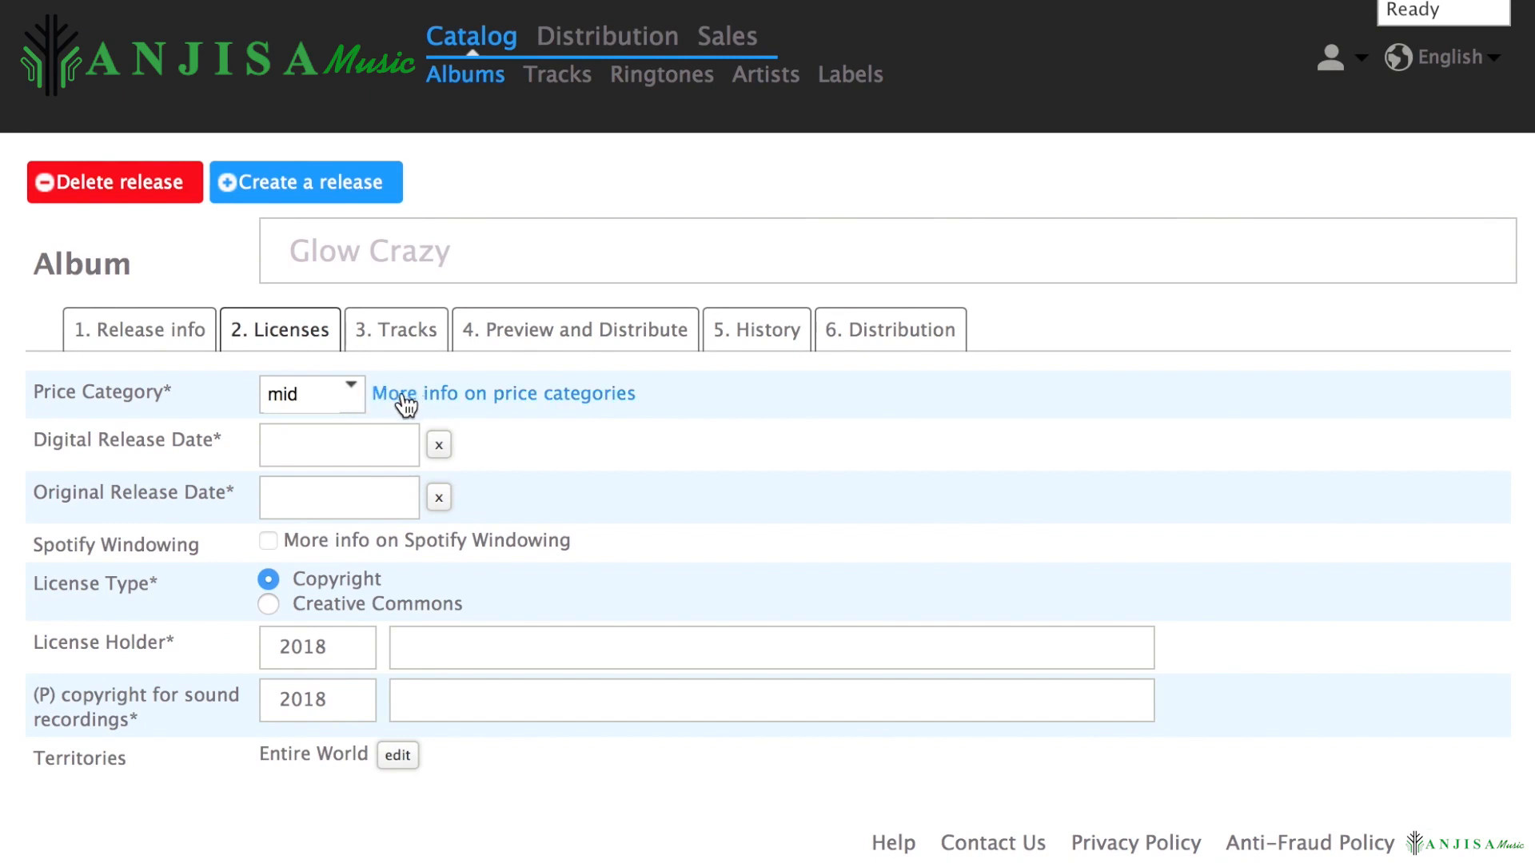
pyautogui.click(352, 398)
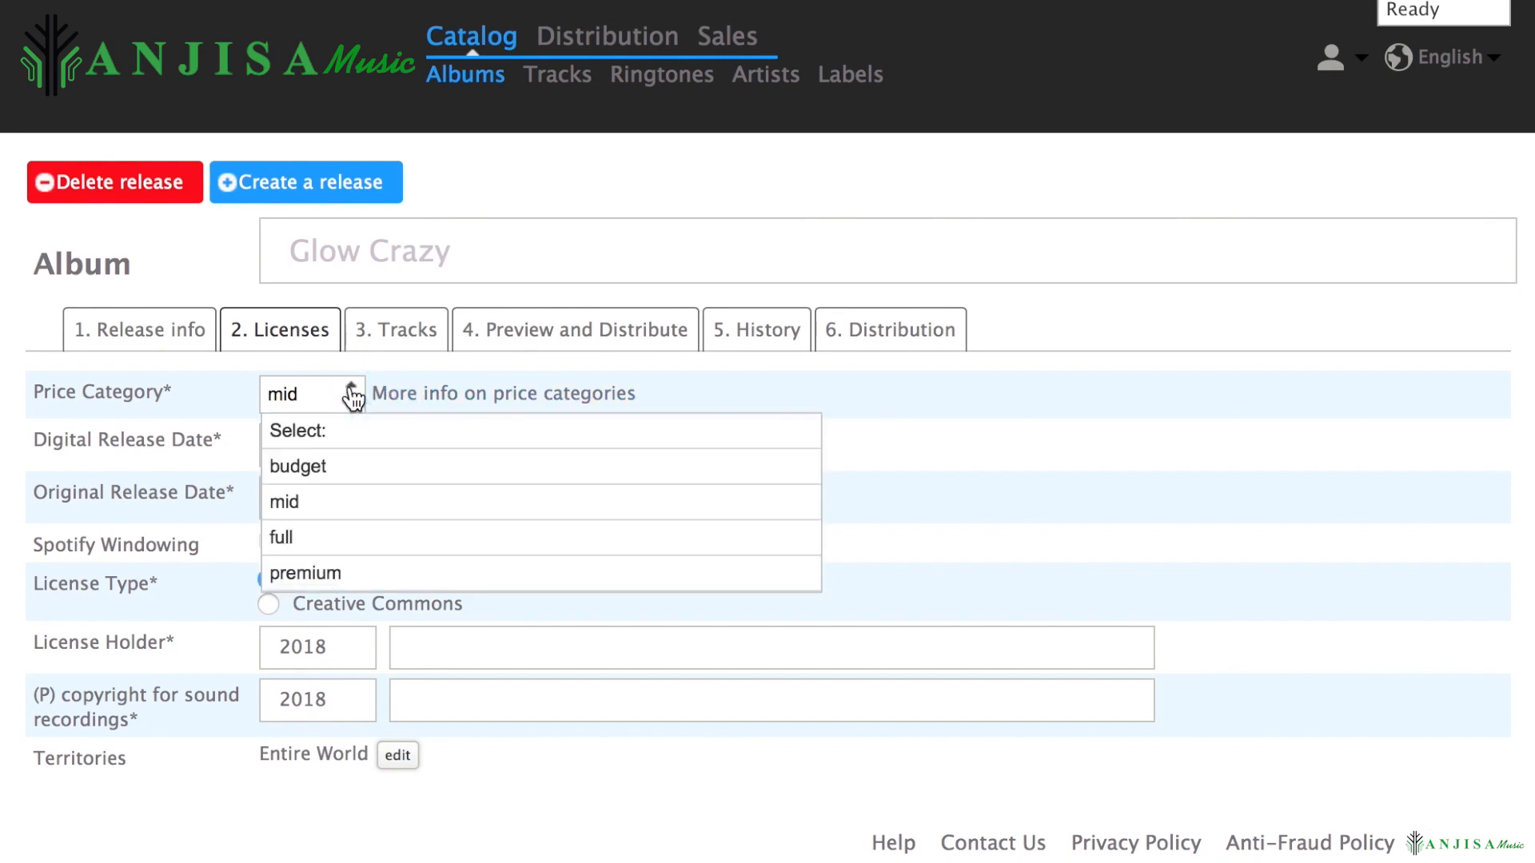
pyautogui.click(341, 502)
pyautogui.click(343, 503)
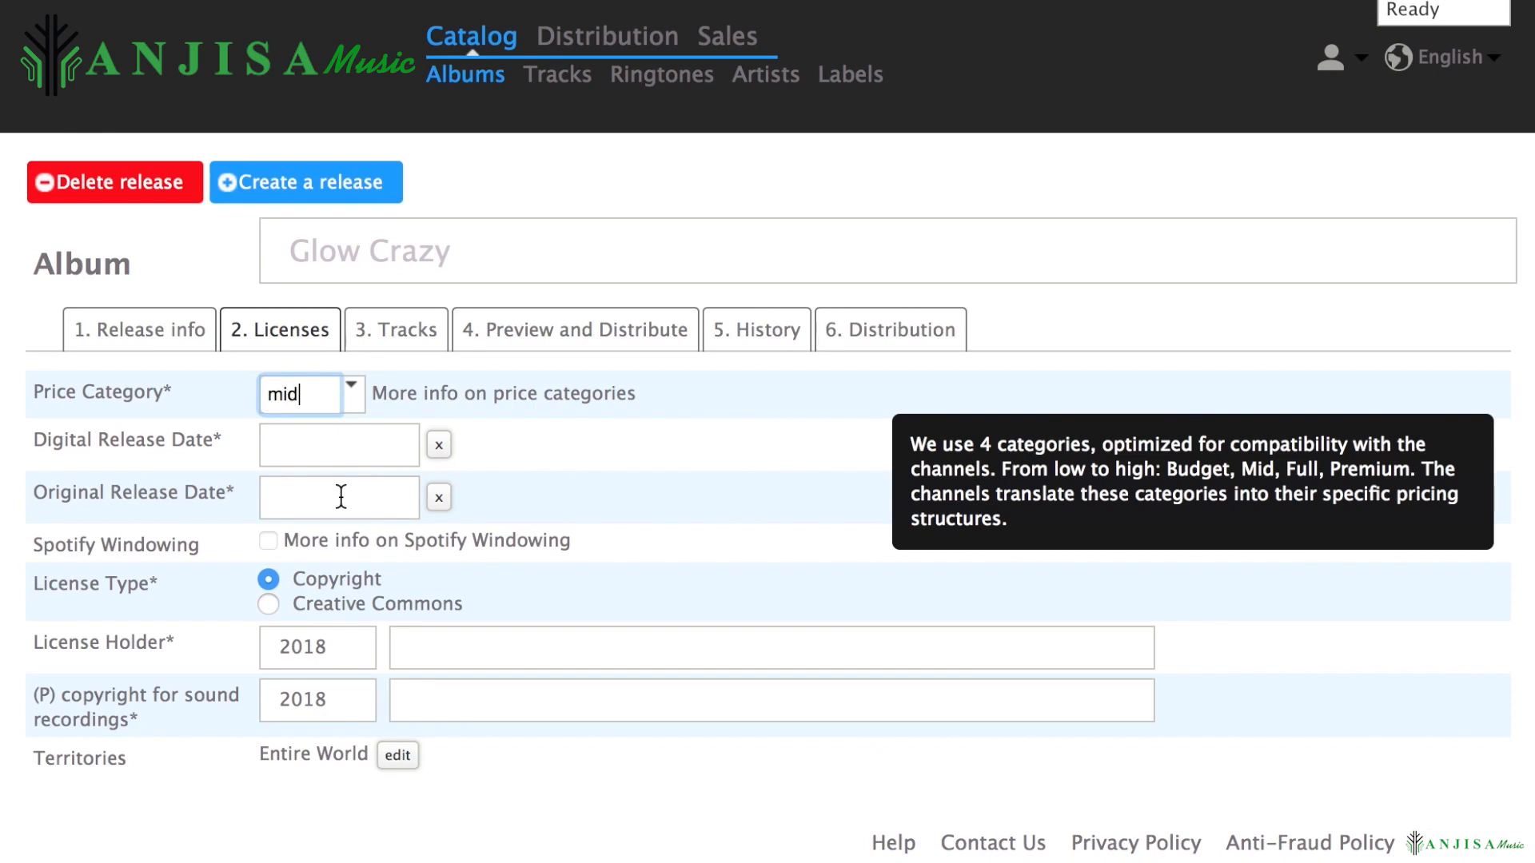
# Set both the digital release date and the original release date to 2018-09-07.
pyautogui.click(391, 448)
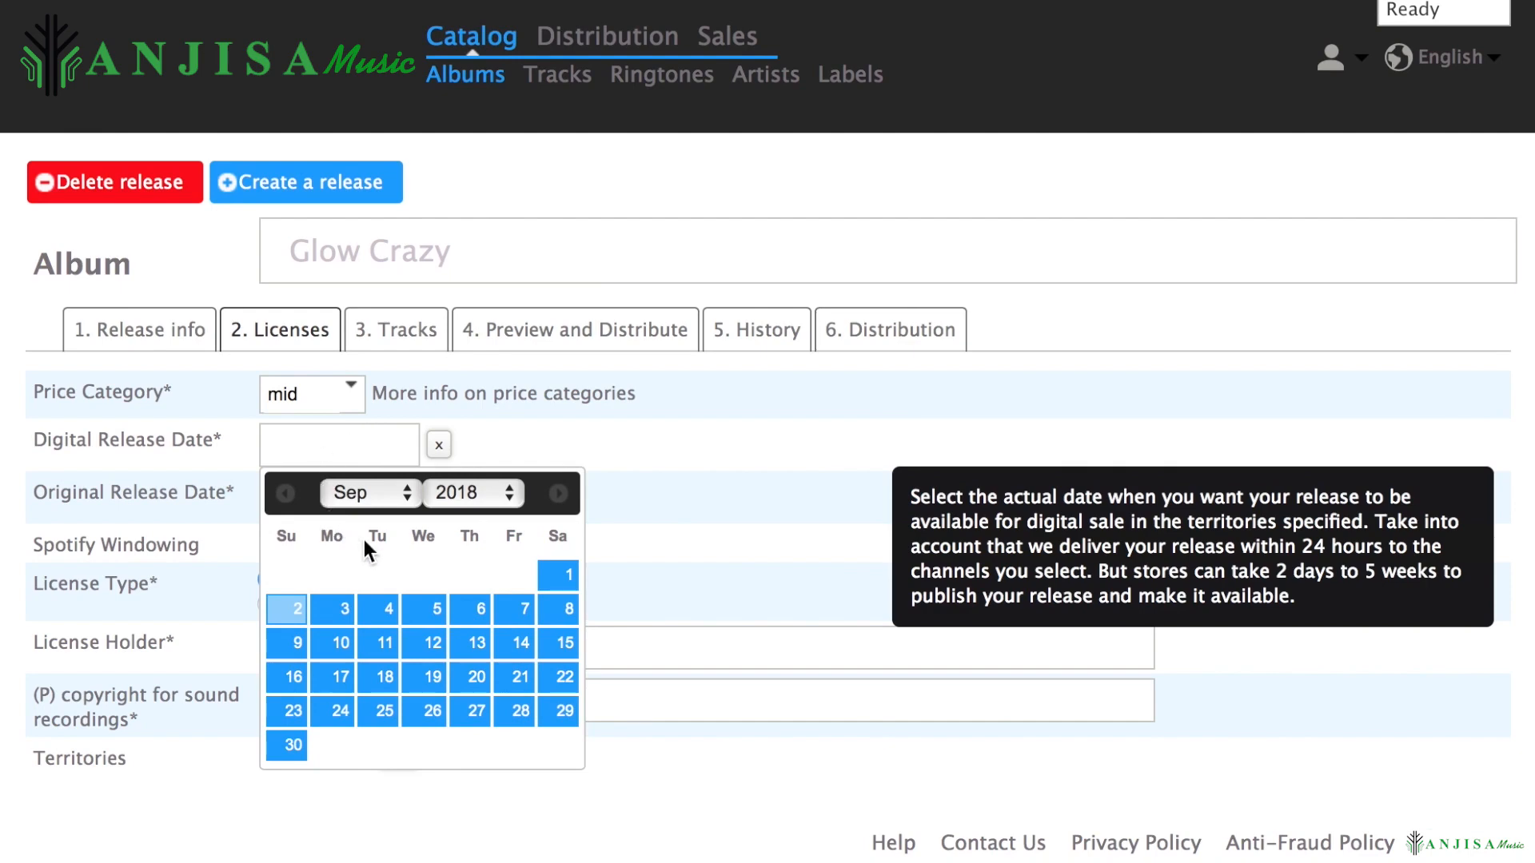
pyautogui.click(516, 616)
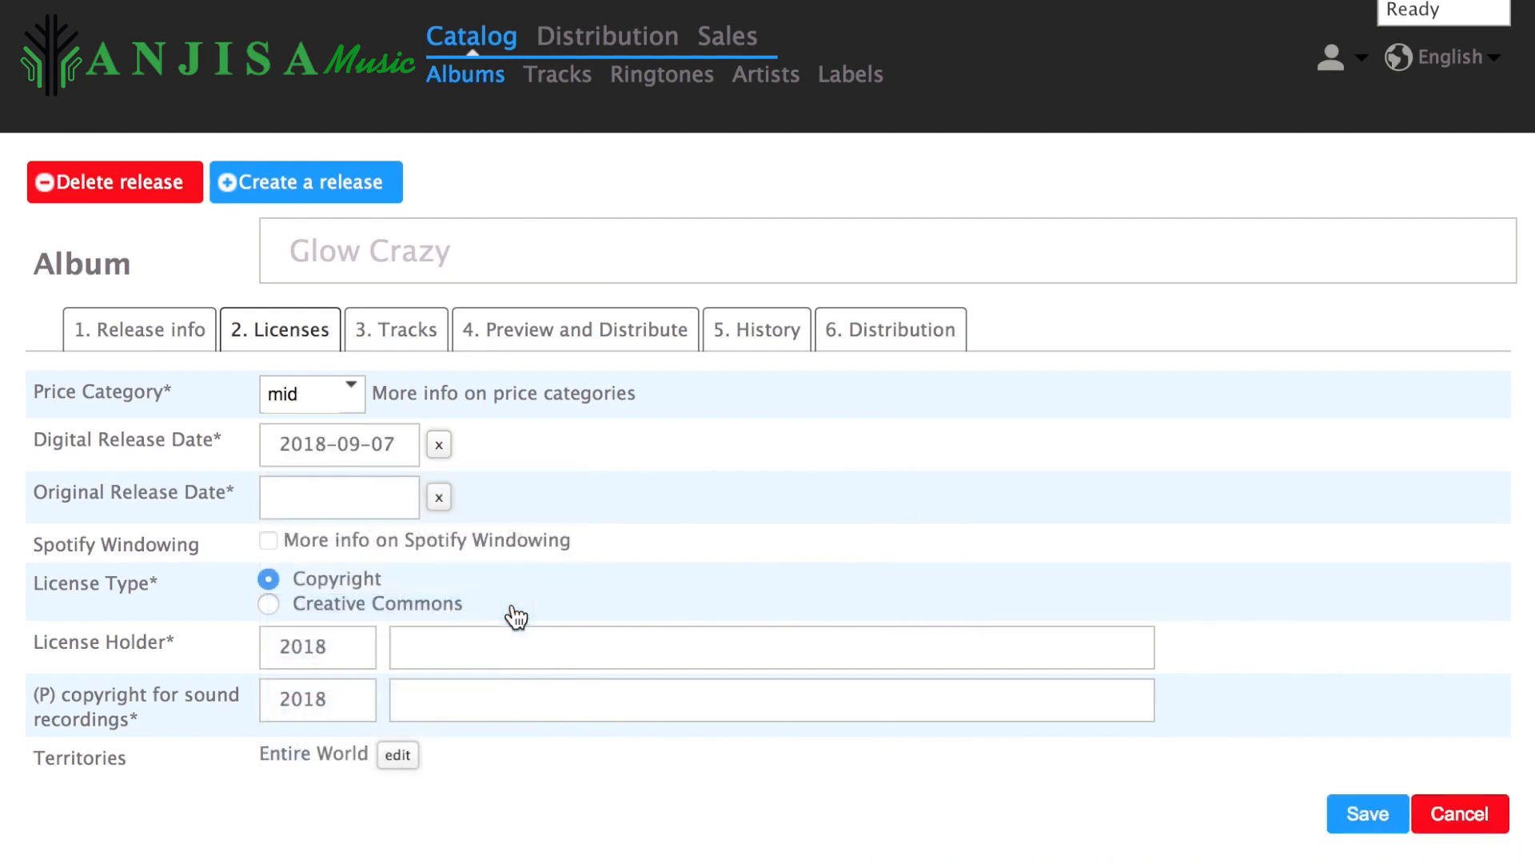
pyautogui.click(378, 500)
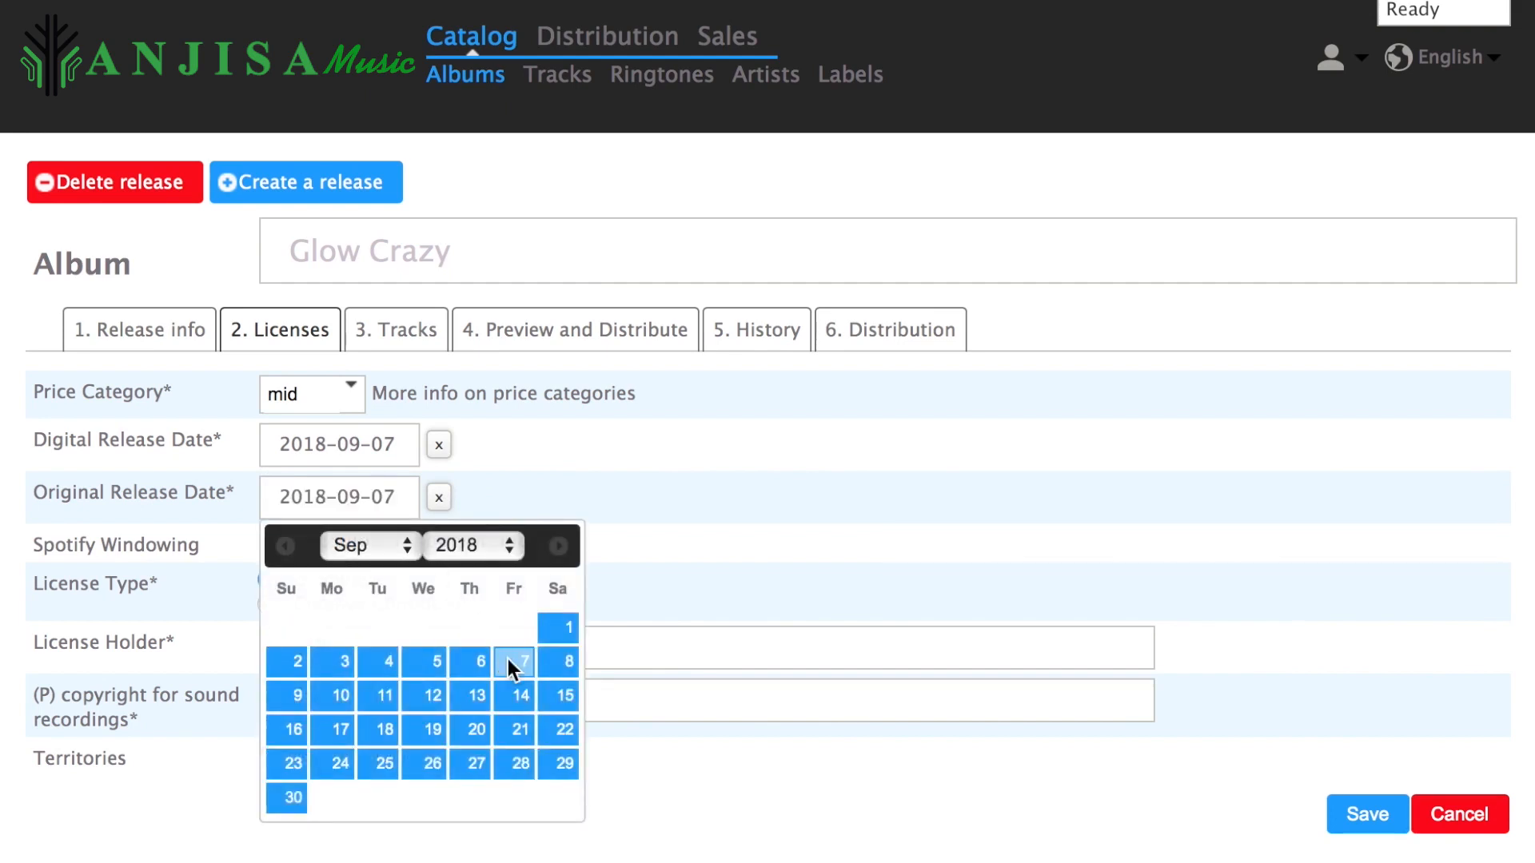
pyautogui.click(508, 659)
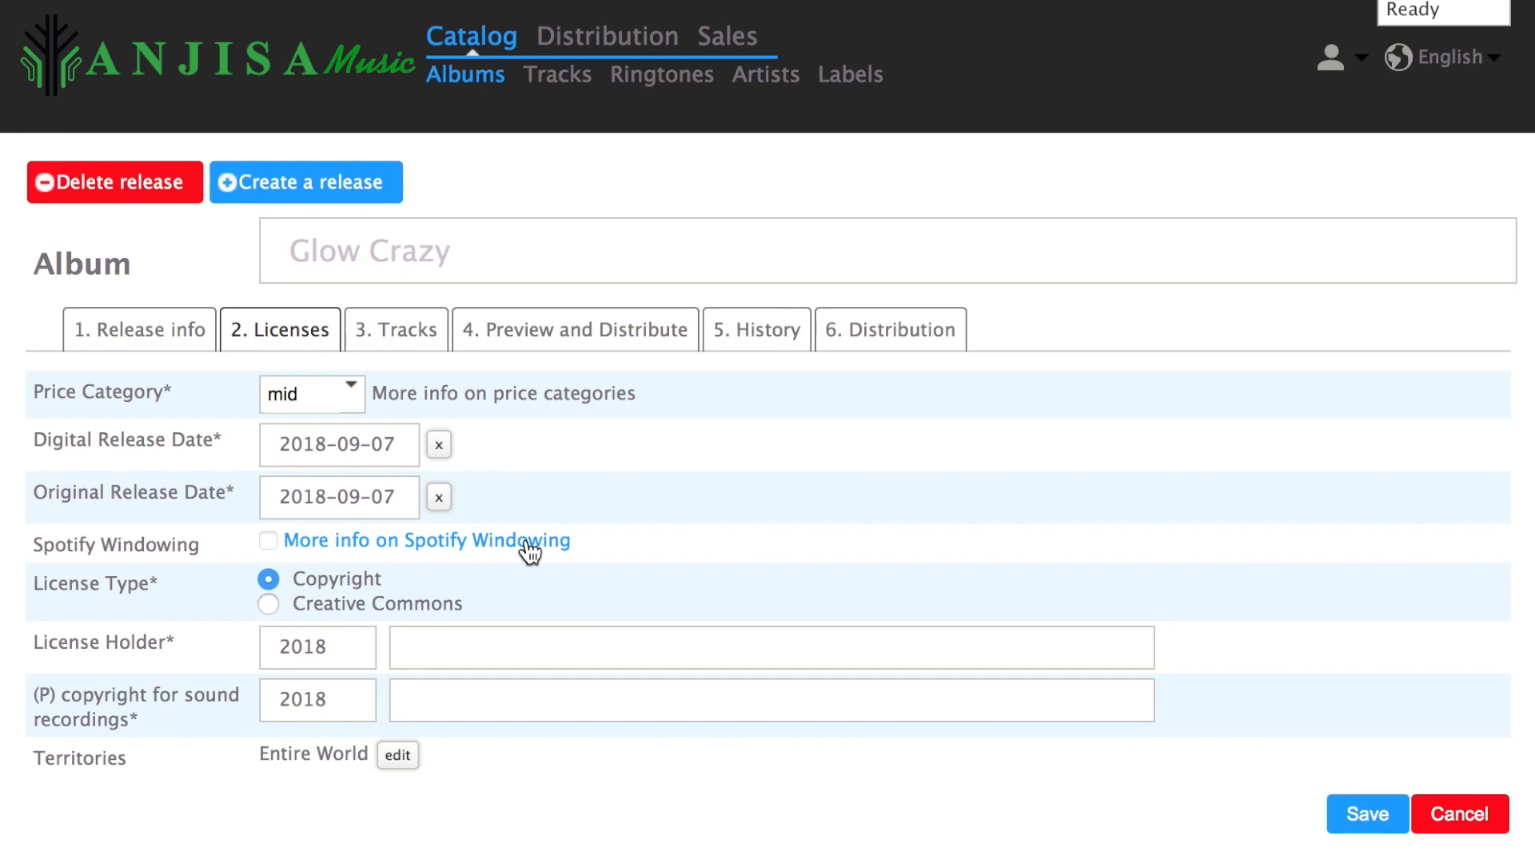
# Enter Neon Sisters Productions as the release's license holder.
pyautogui.scroll(-1, 527, 548)
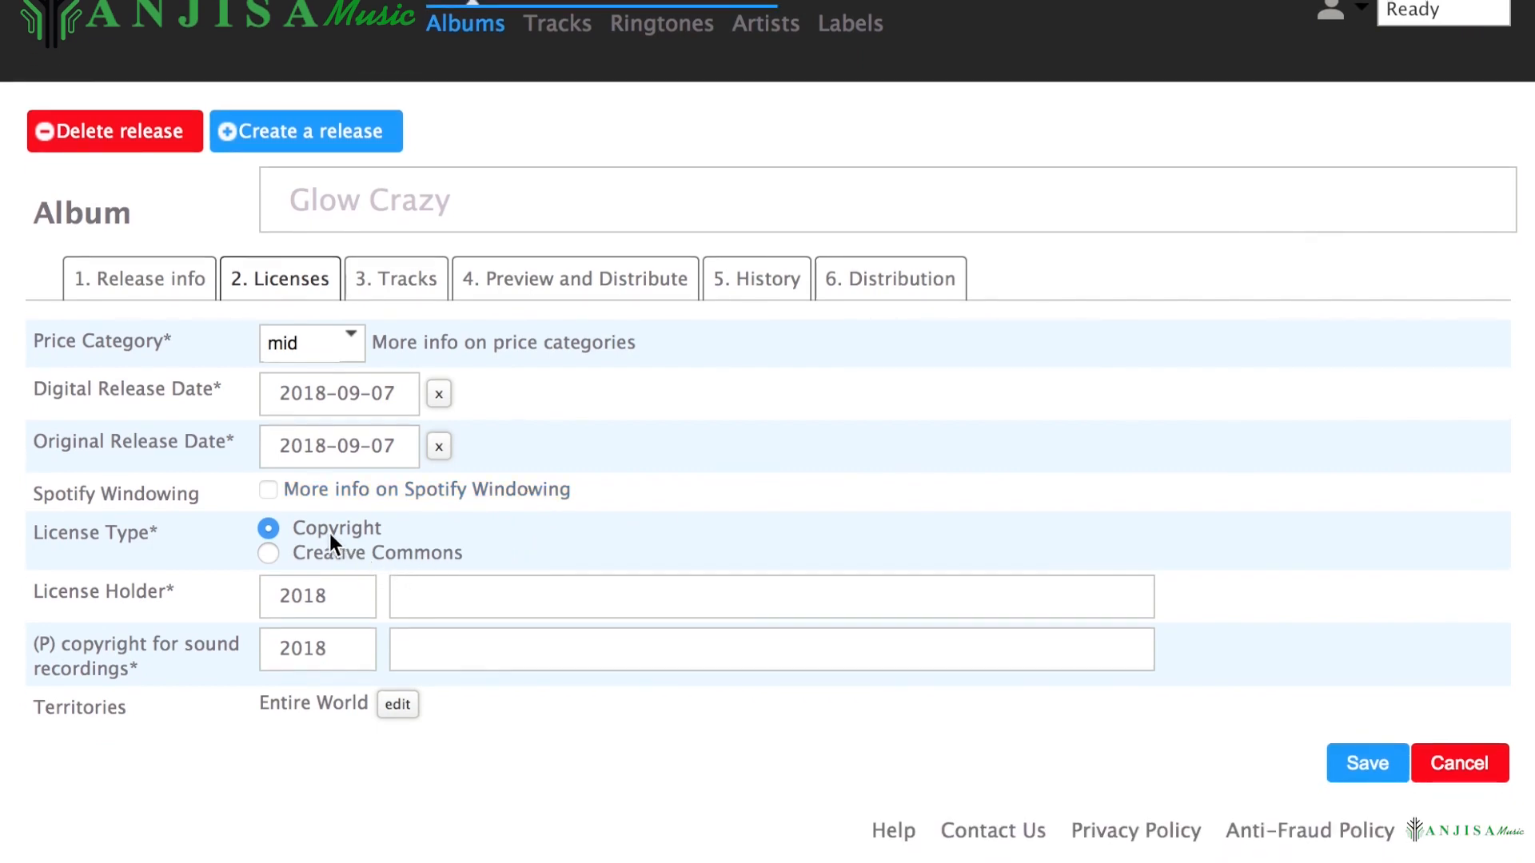
pyautogui.click(431, 601)
pyautogui.write('Ne')
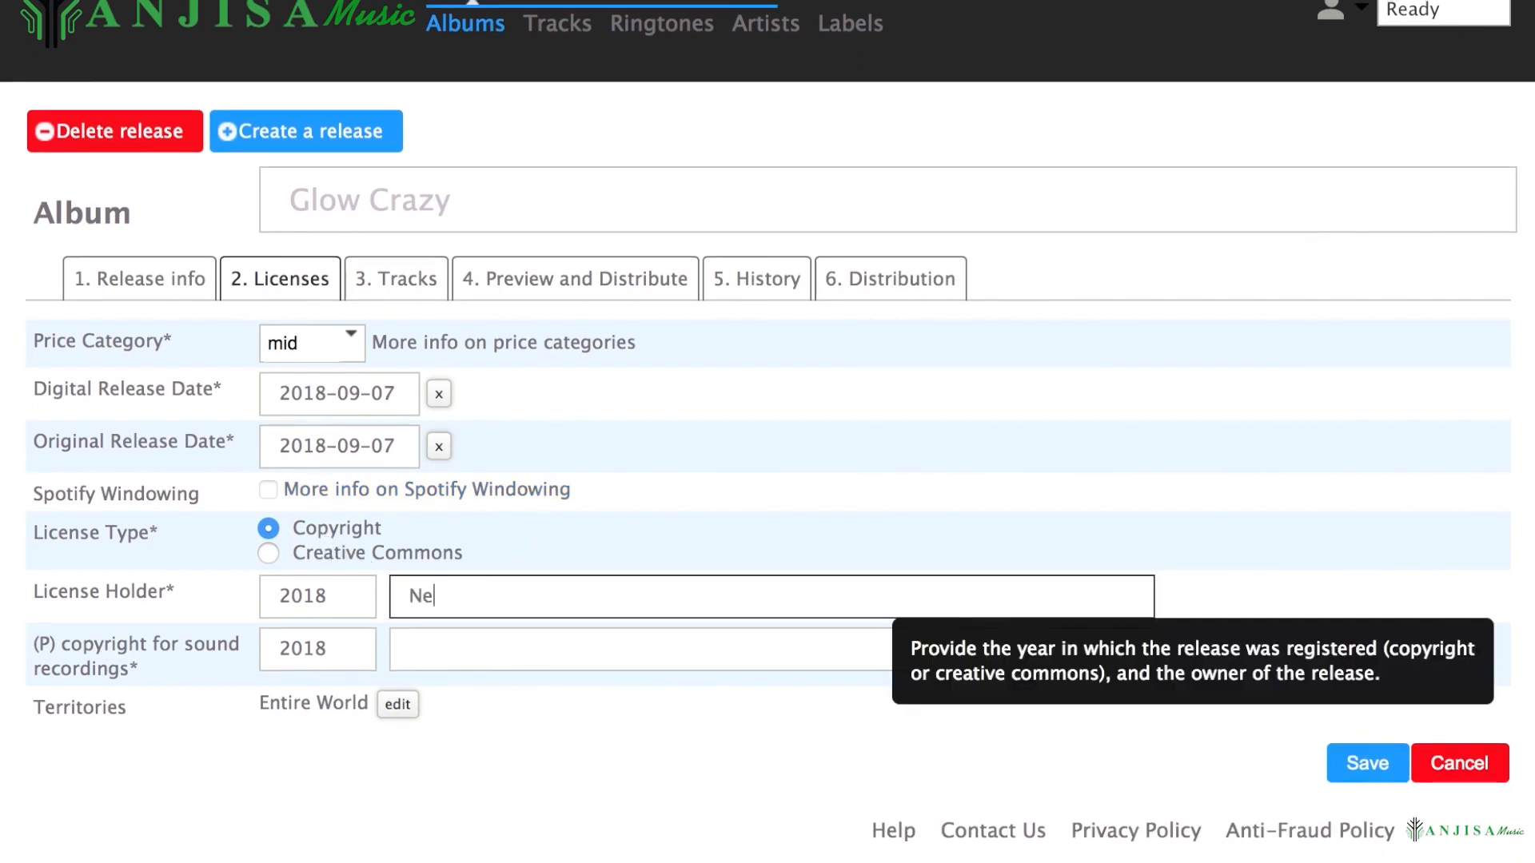
pyautogui.write('on Sisters Productions')
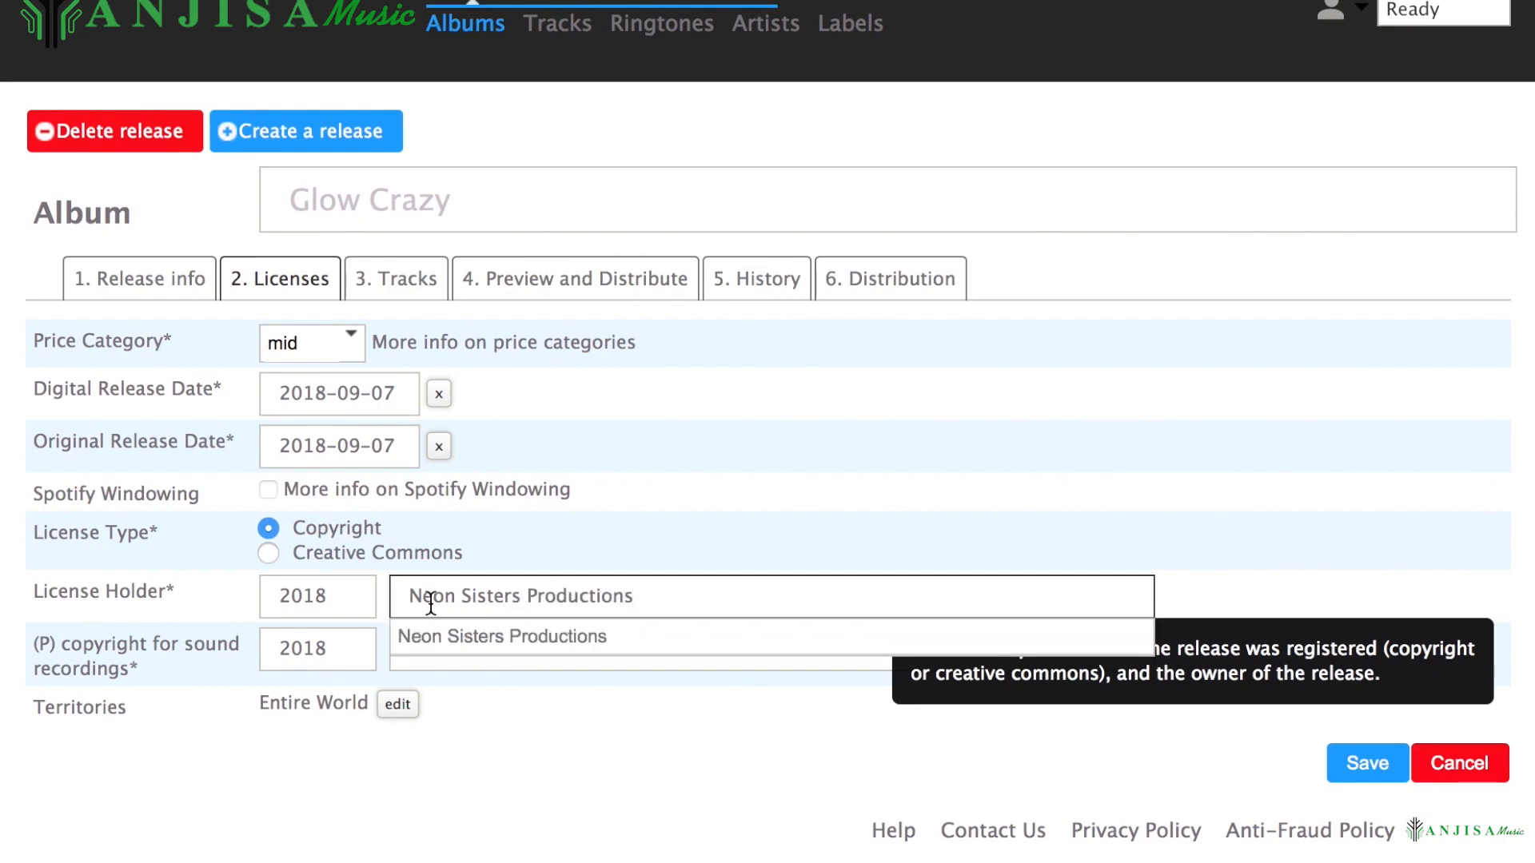
pyautogui.click(438, 645)
# Enter Neon Sisters Productions as the (P) copyright owner for sound recordings and save the license details.
pyautogui.click(444, 649)
pyautogui.write('N')
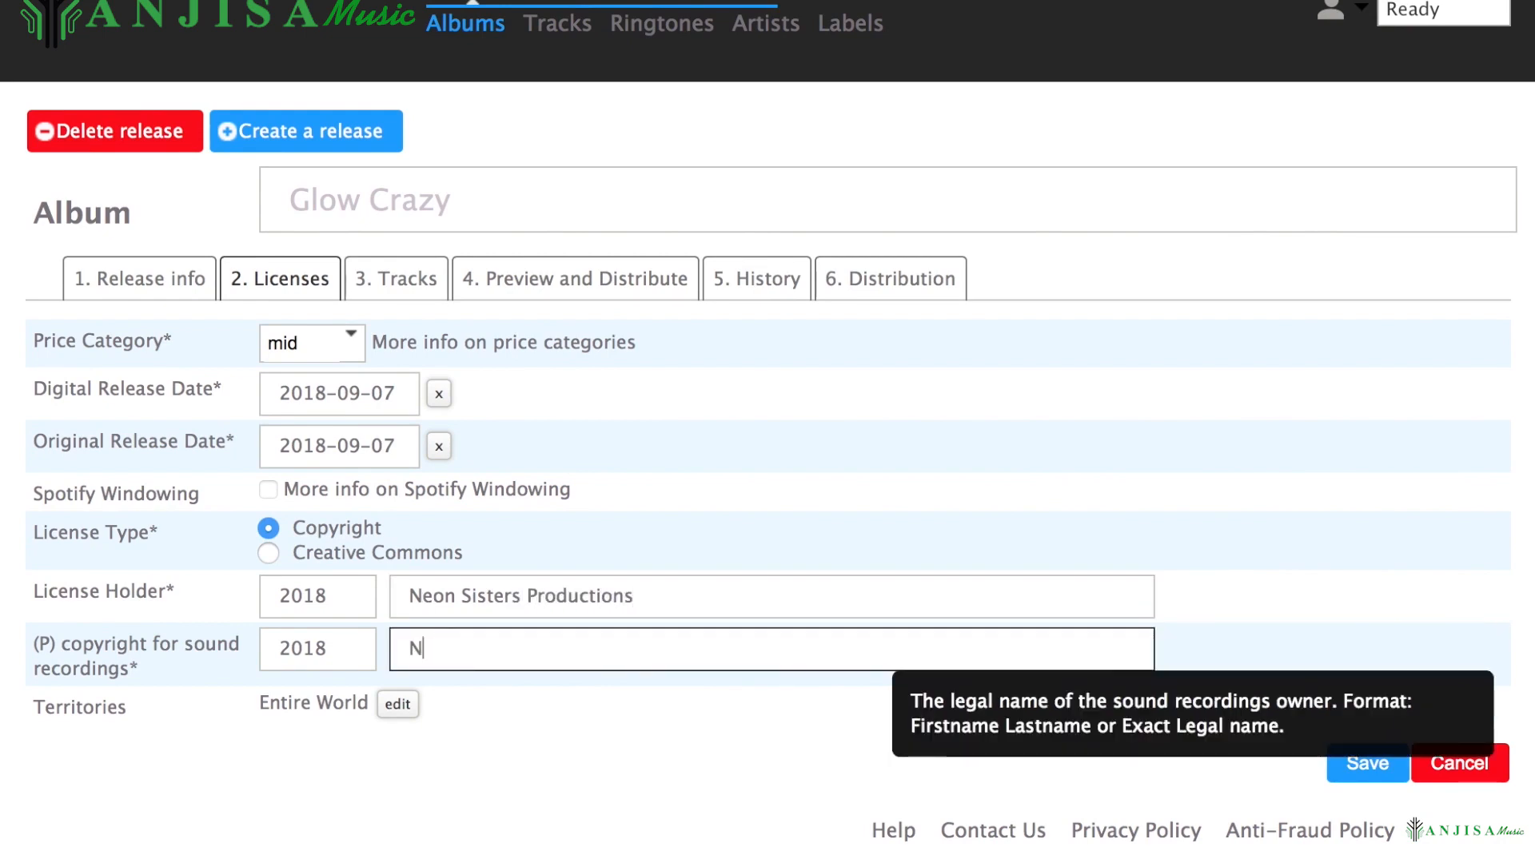
pyautogui.write('eon Sisters Productions')
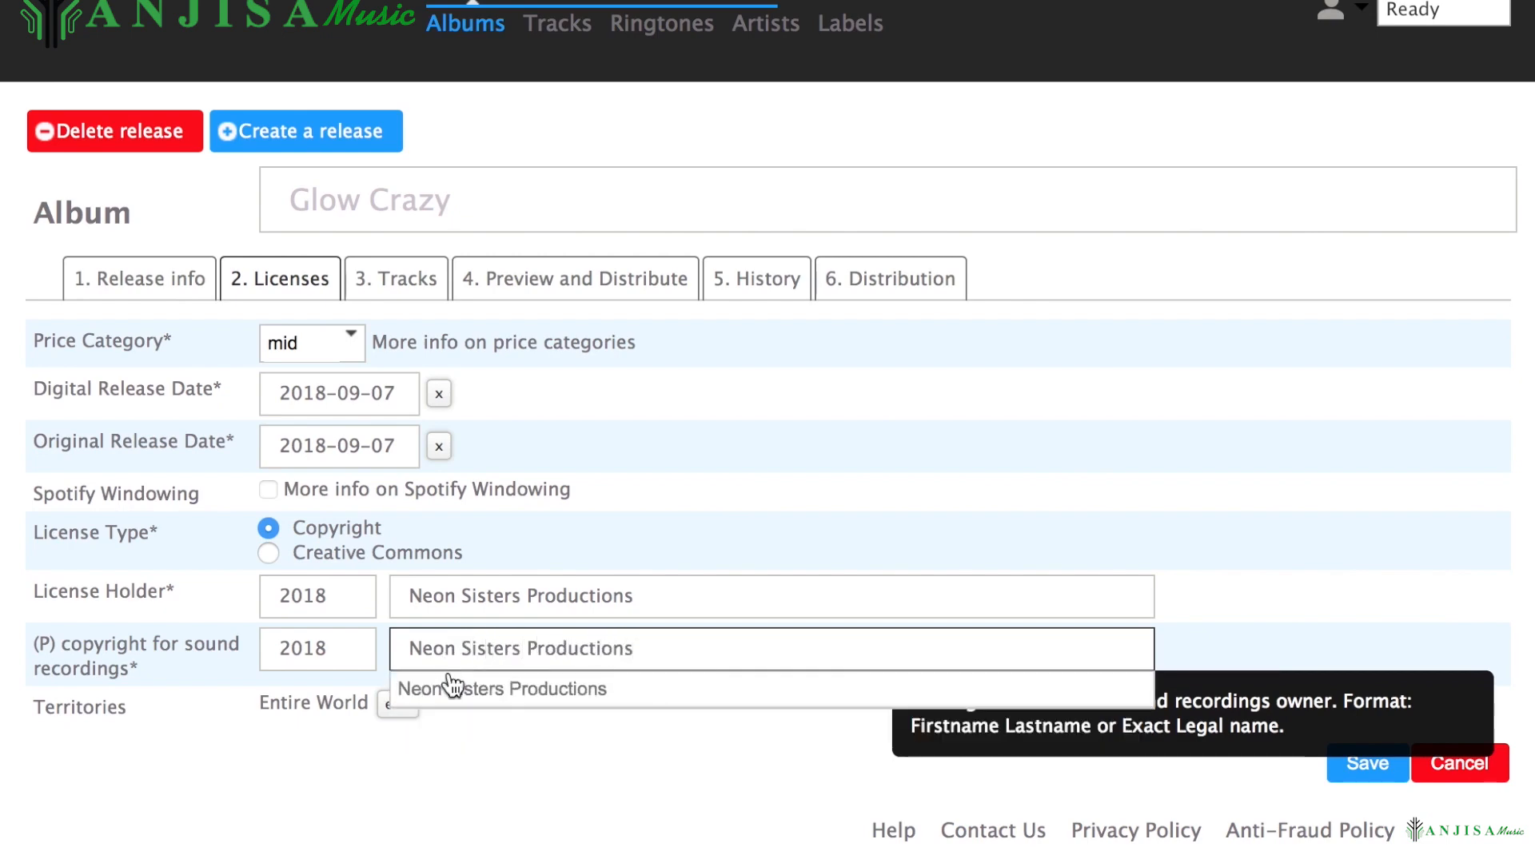
pyautogui.click(446, 686)
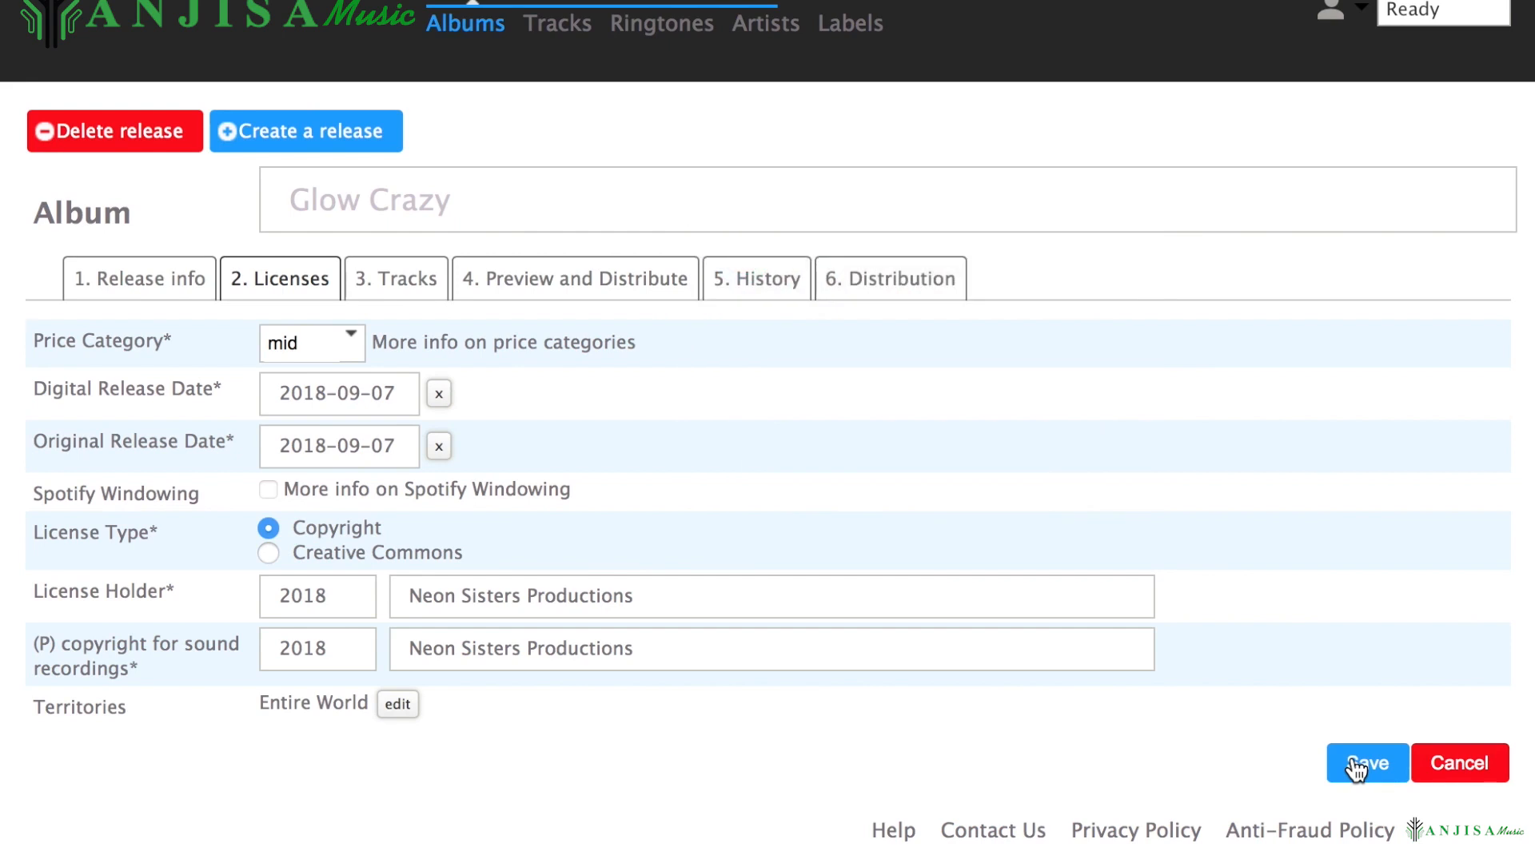
pyautogui.click(1356, 769)
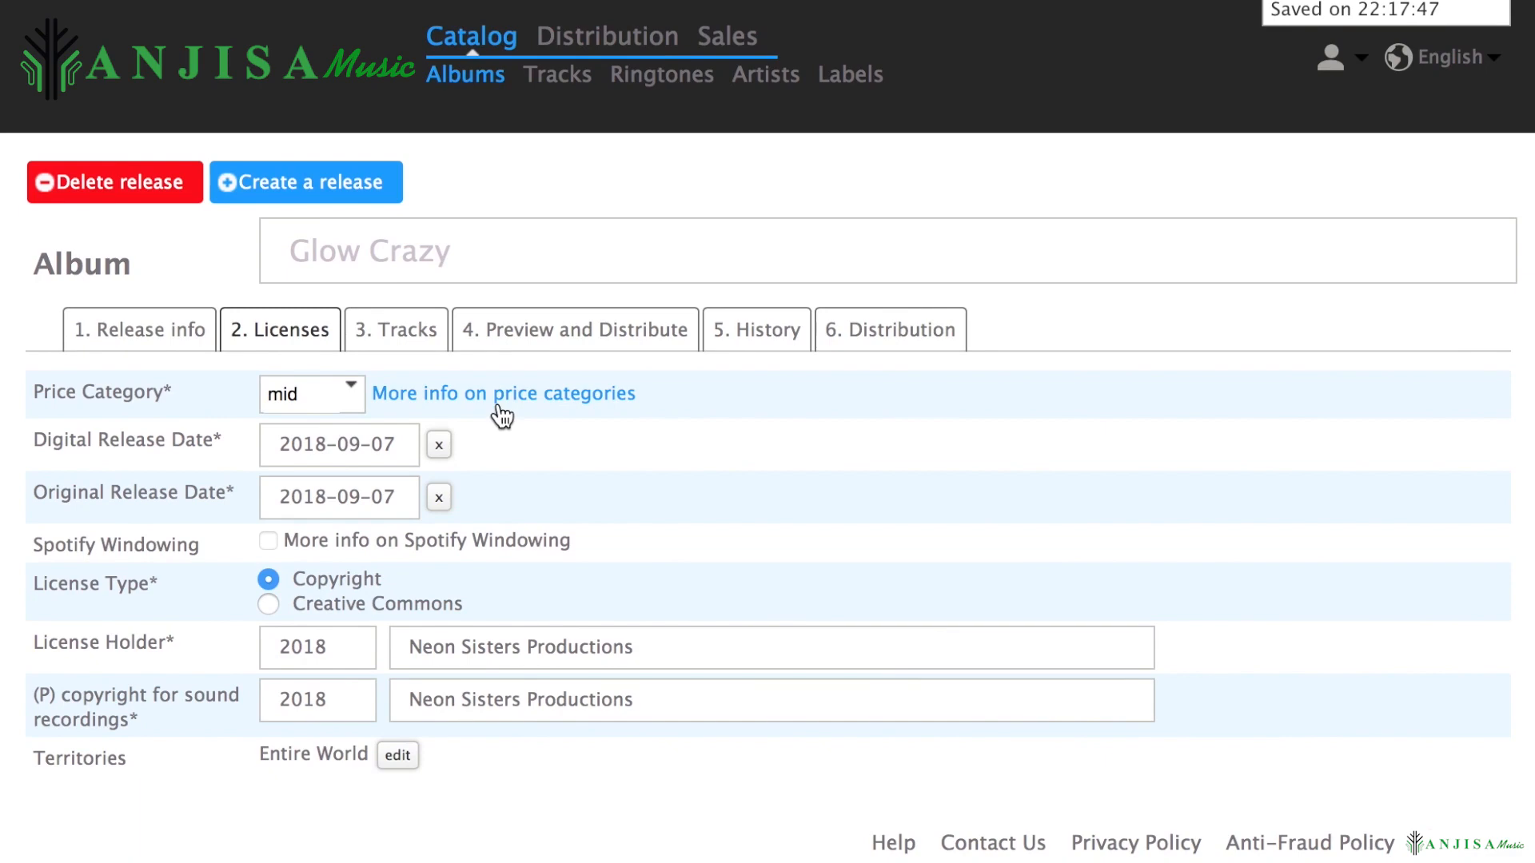
# Upload the audio file 001.wav from the computer as a track of the album.
pyautogui.click(395, 328)
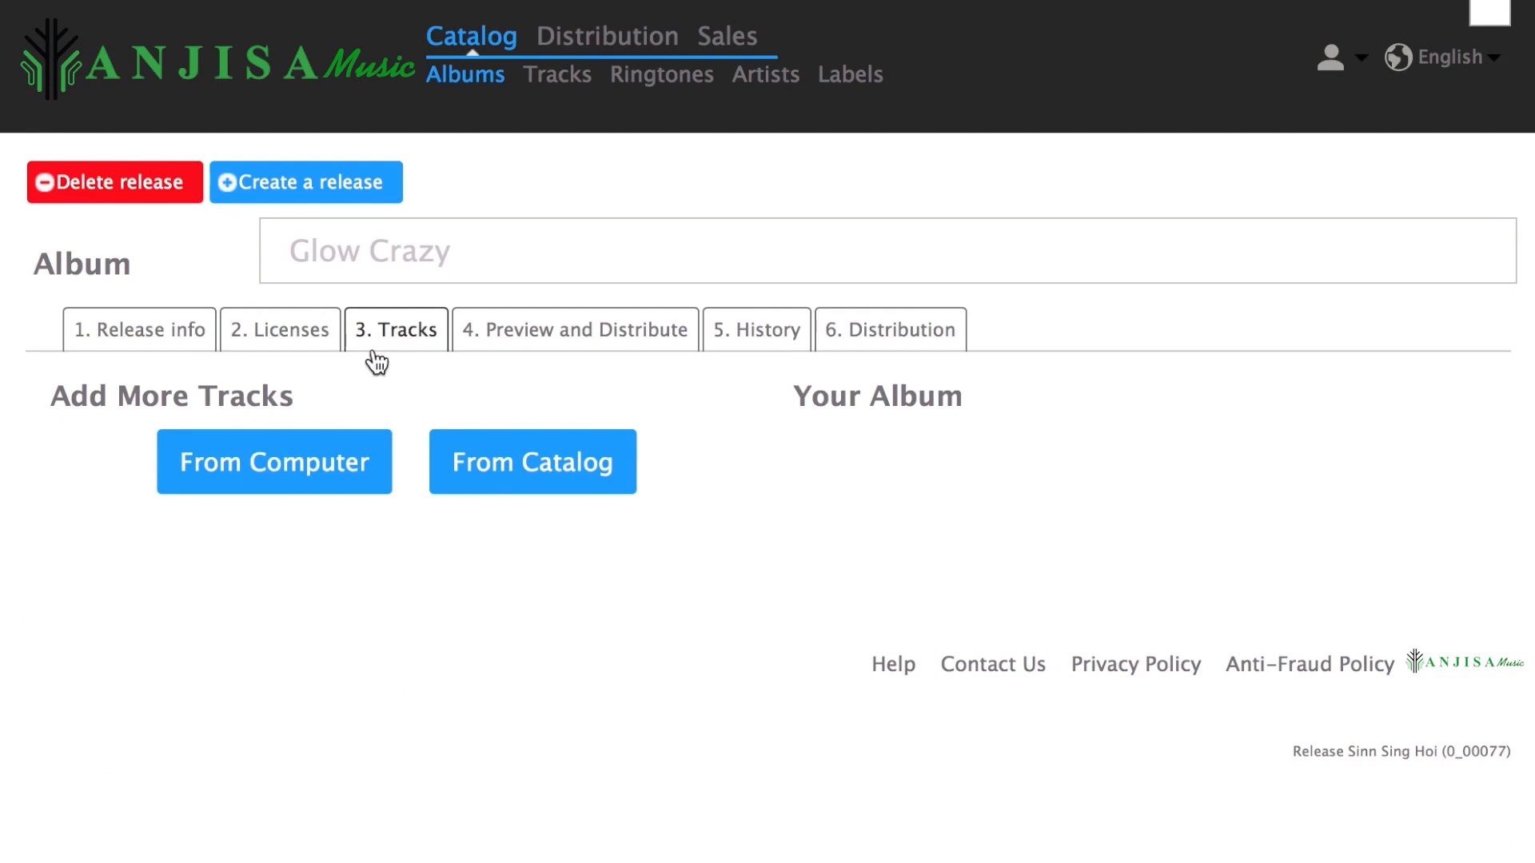
pyautogui.click(304, 473)
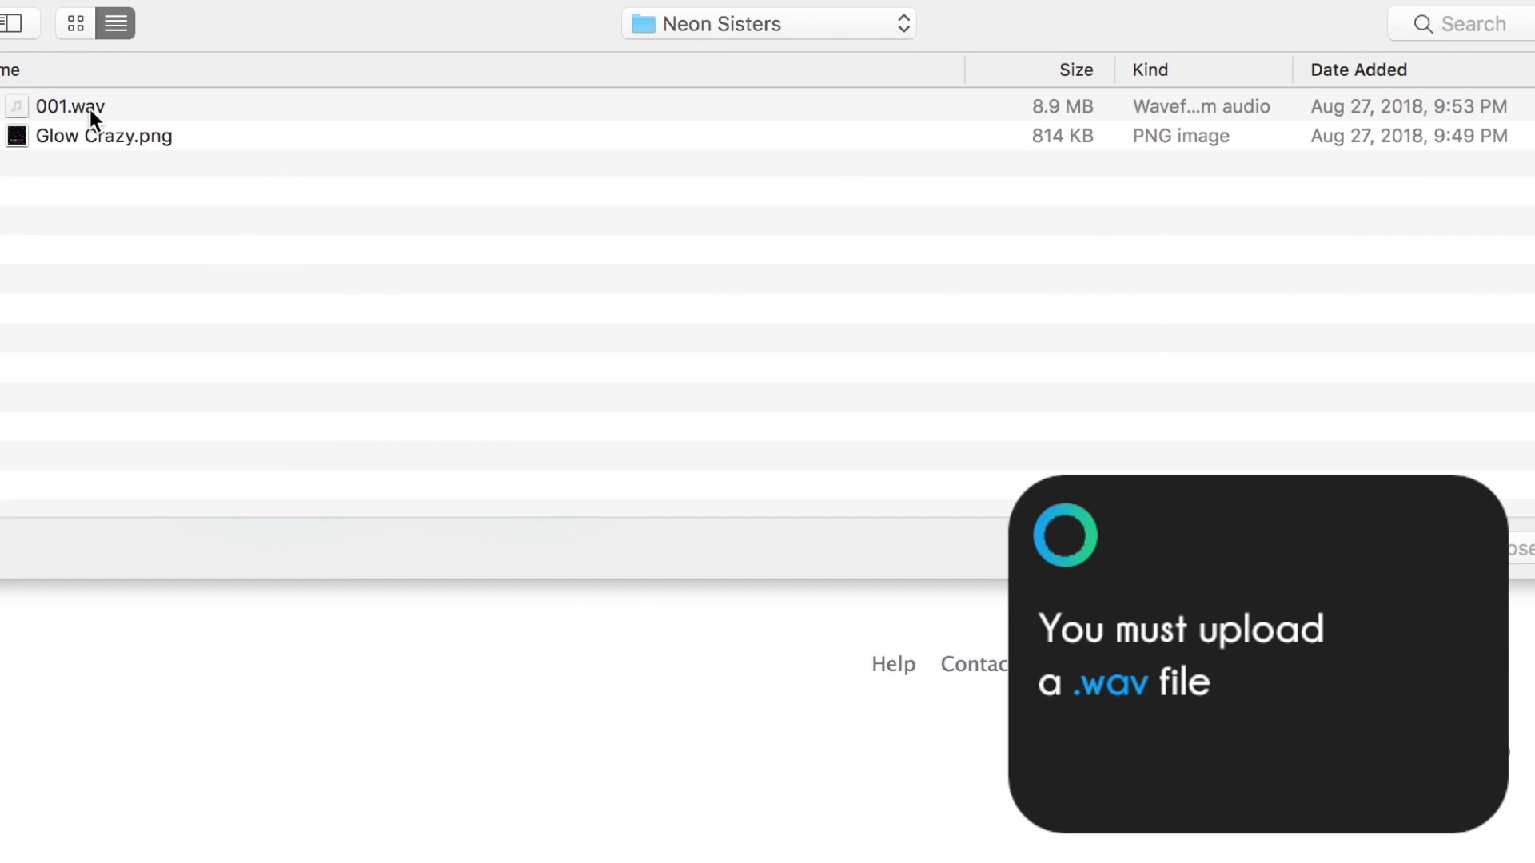
pyautogui.doubleClick(87, 107)
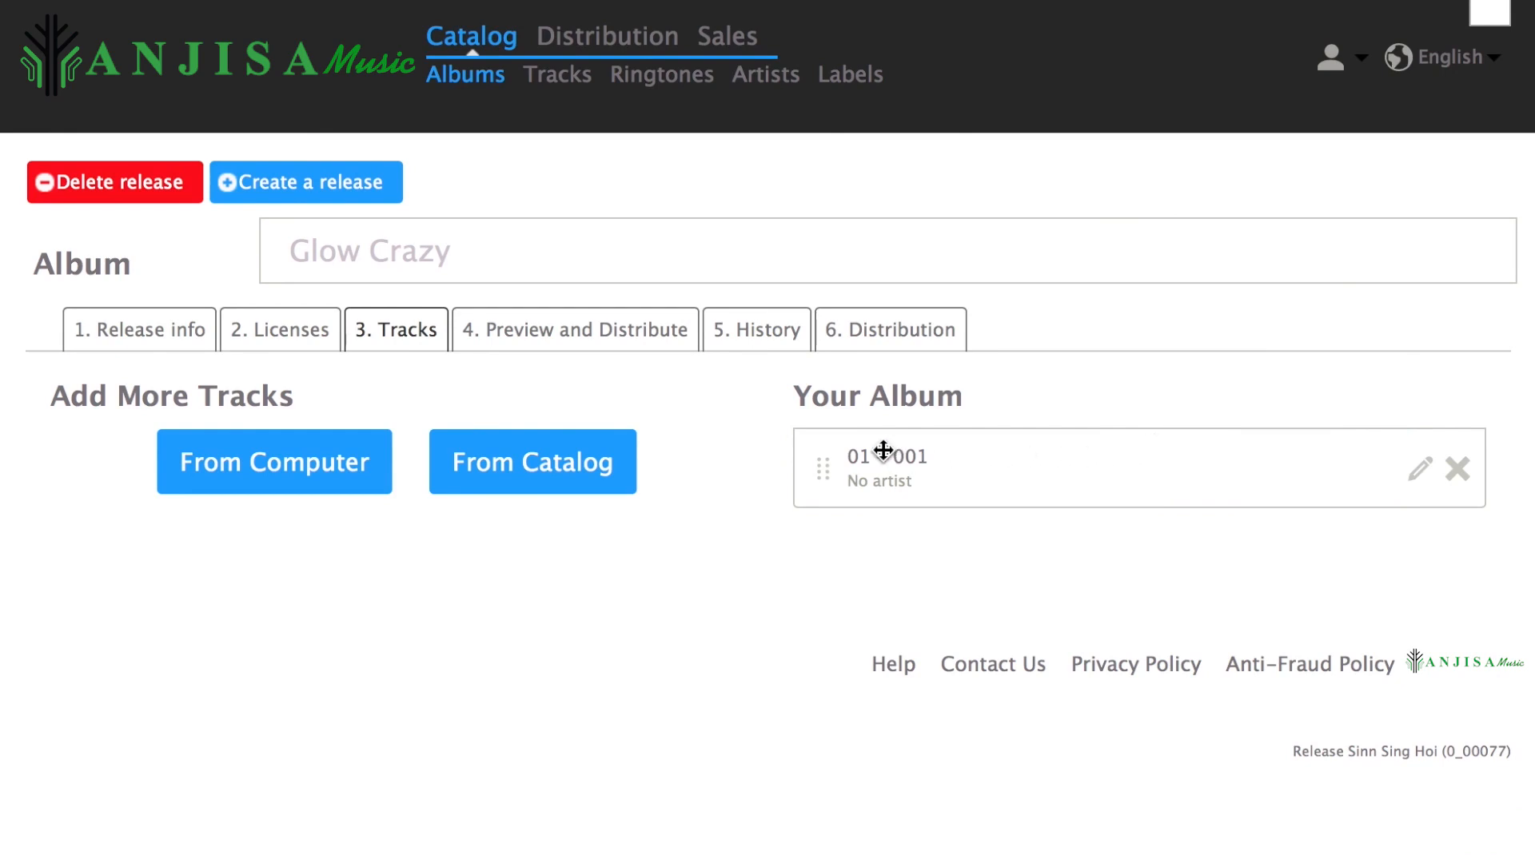
pyautogui.moveTo(1038, 470)
pyautogui.mouseDown()
pyautogui.moveTo(1035, 529)
pyautogui.moveTo(1034, 424)
pyautogui.moveTo(1037, 540)
pyautogui.moveTo(1034, 464)
pyautogui.mouseUp()
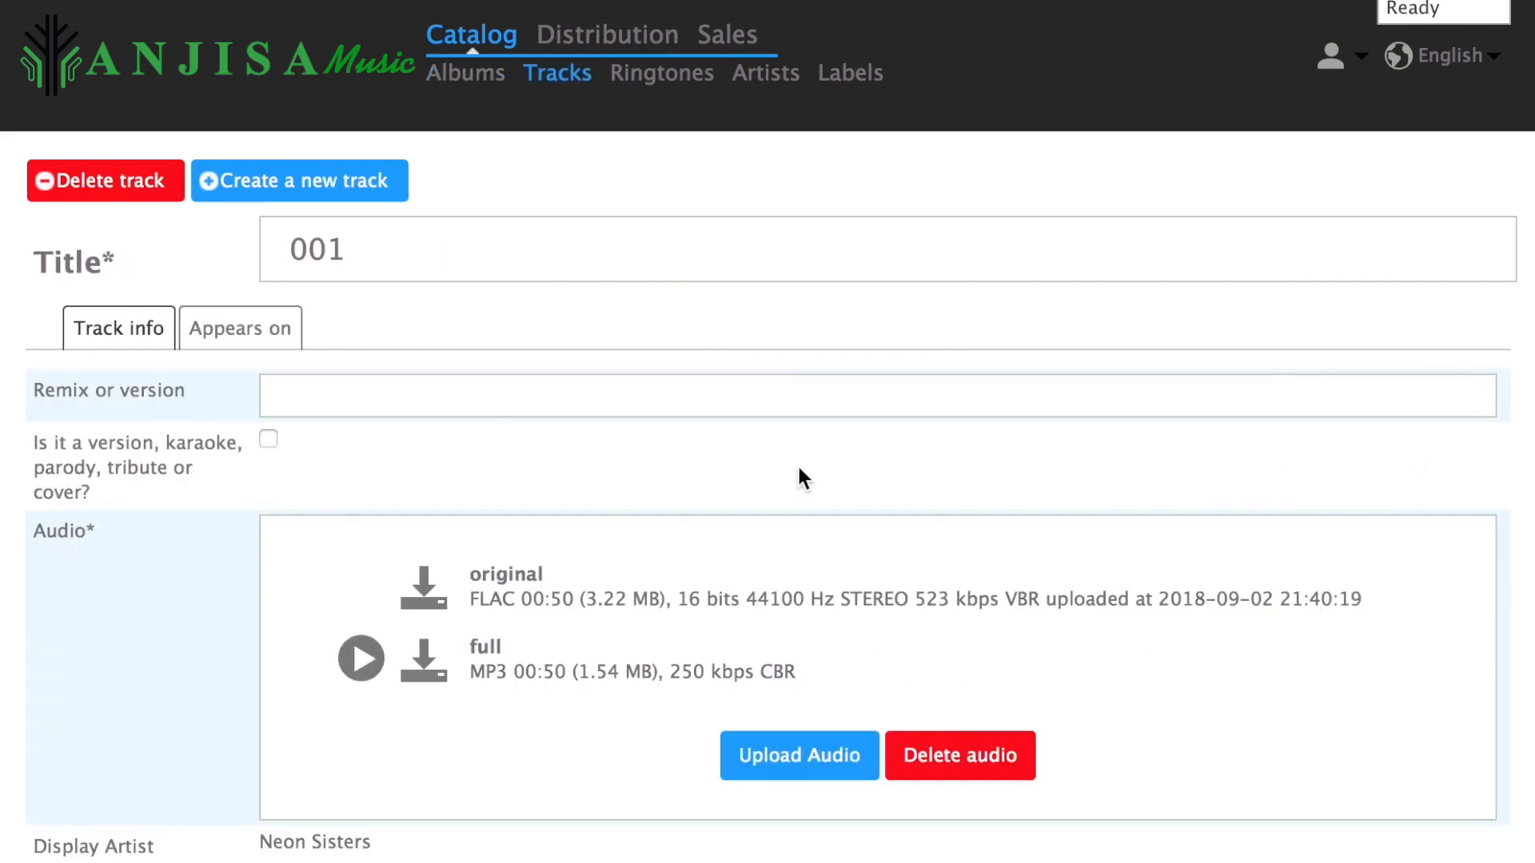
# Replace the uploaded track's title with Glow Crazy.
pyautogui.click(382, 249)
pyautogui.moveTo(383, 249); pyautogui.dragTo(246, 248)
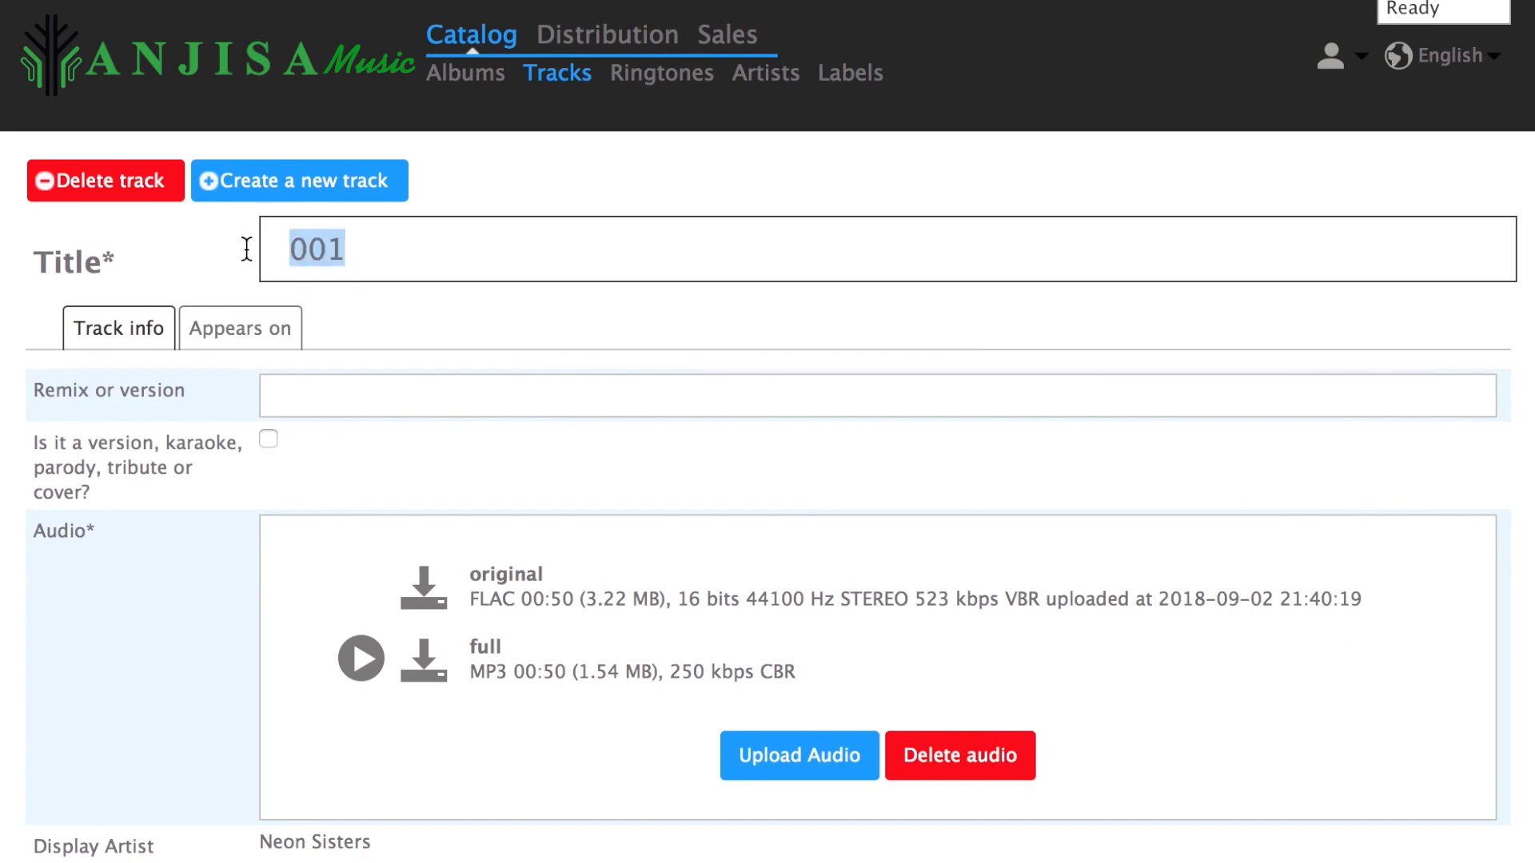
pyautogui.write('Gl')
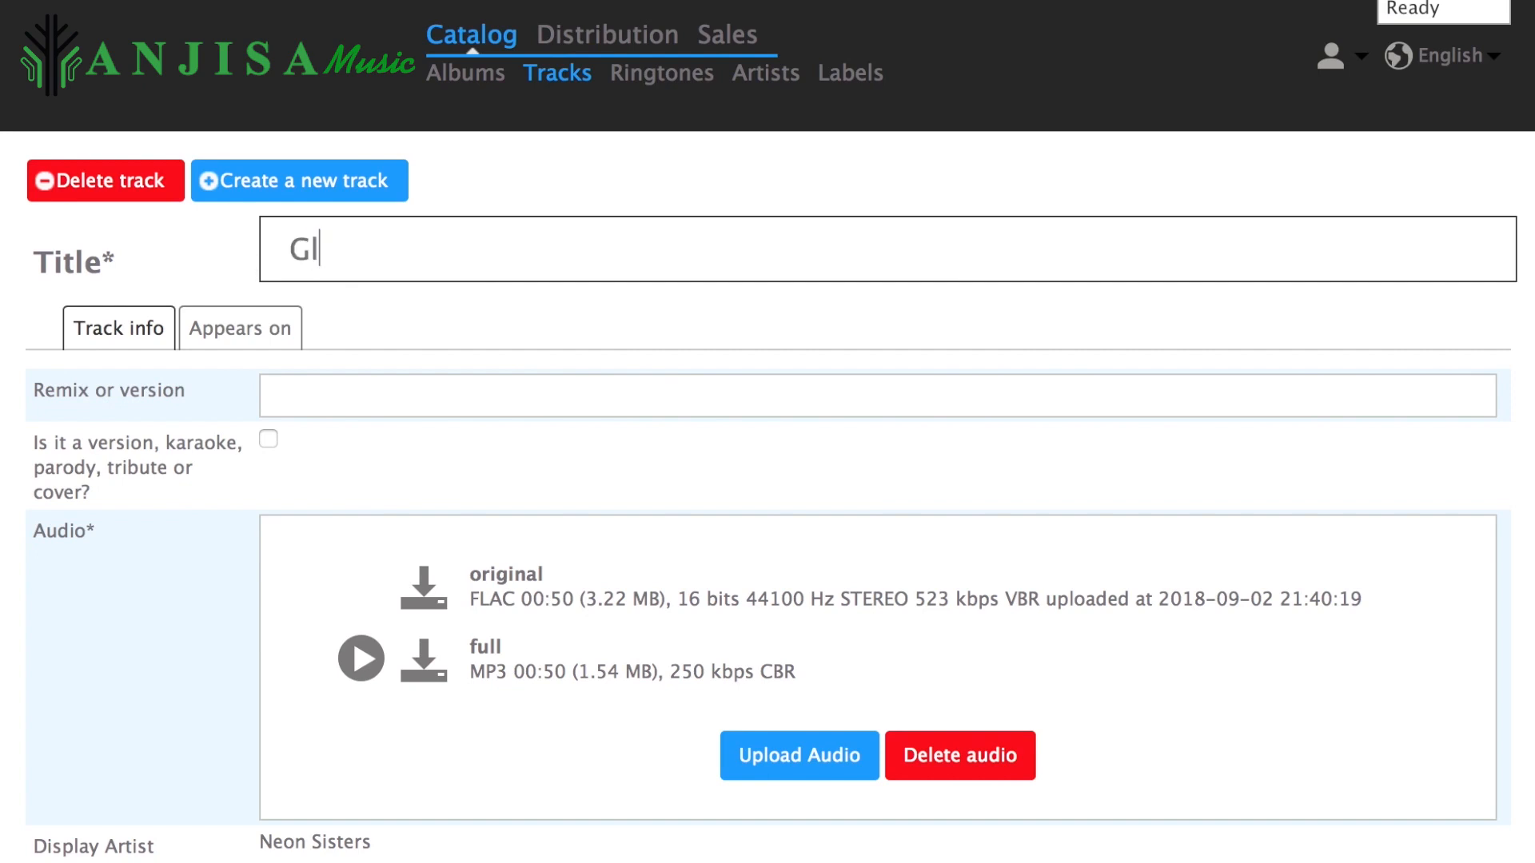
pyautogui.write('ow Crazy')
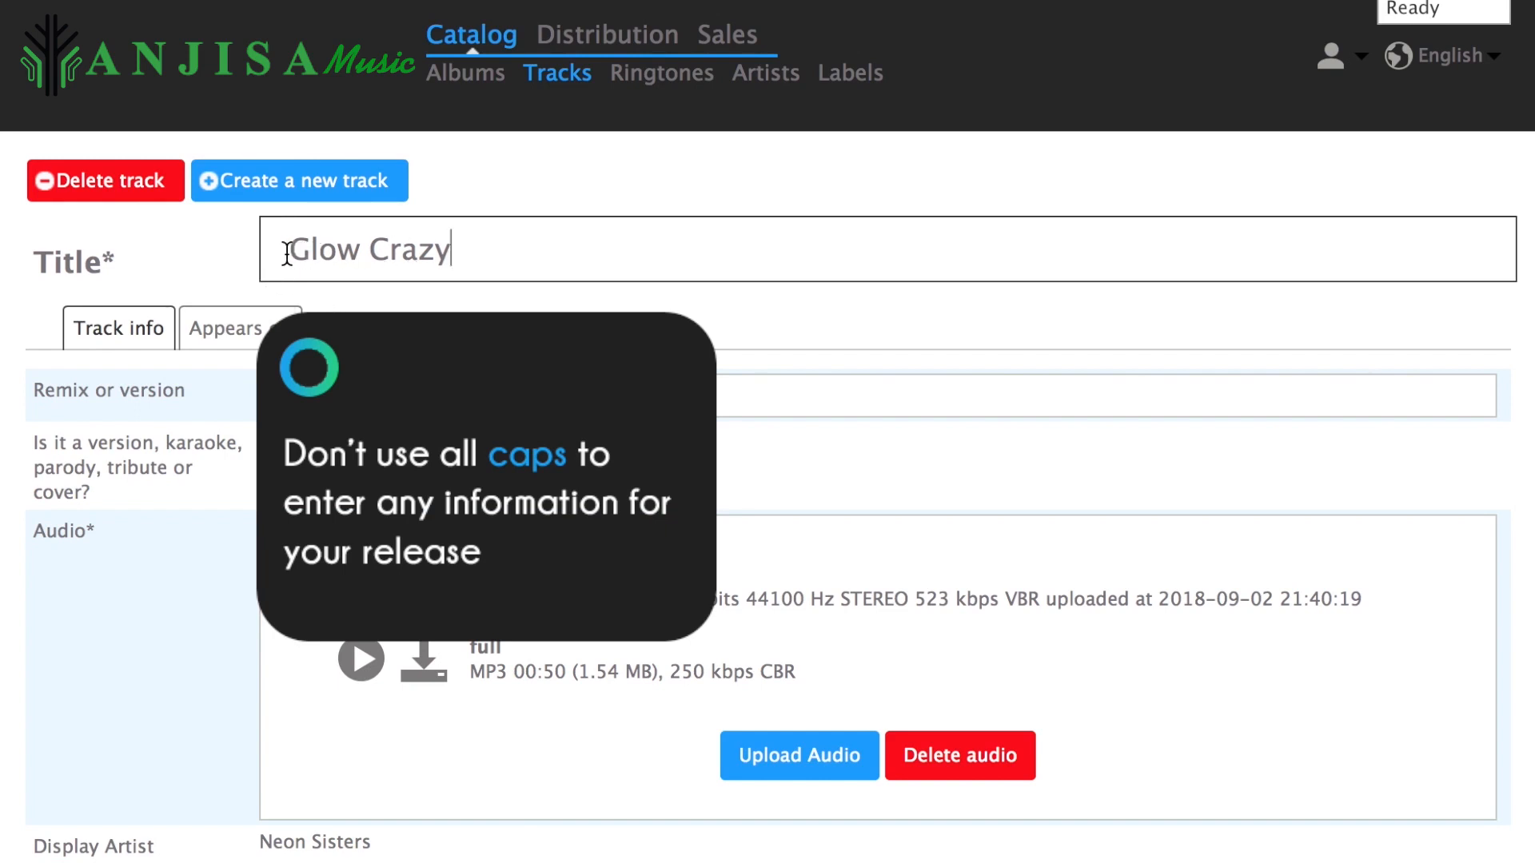
# Review the track's artist, genre, ISRC assignment, publishing rights, lyrics, language and separate availability settings.
pyautogui.scroll(-5, 287, 254)
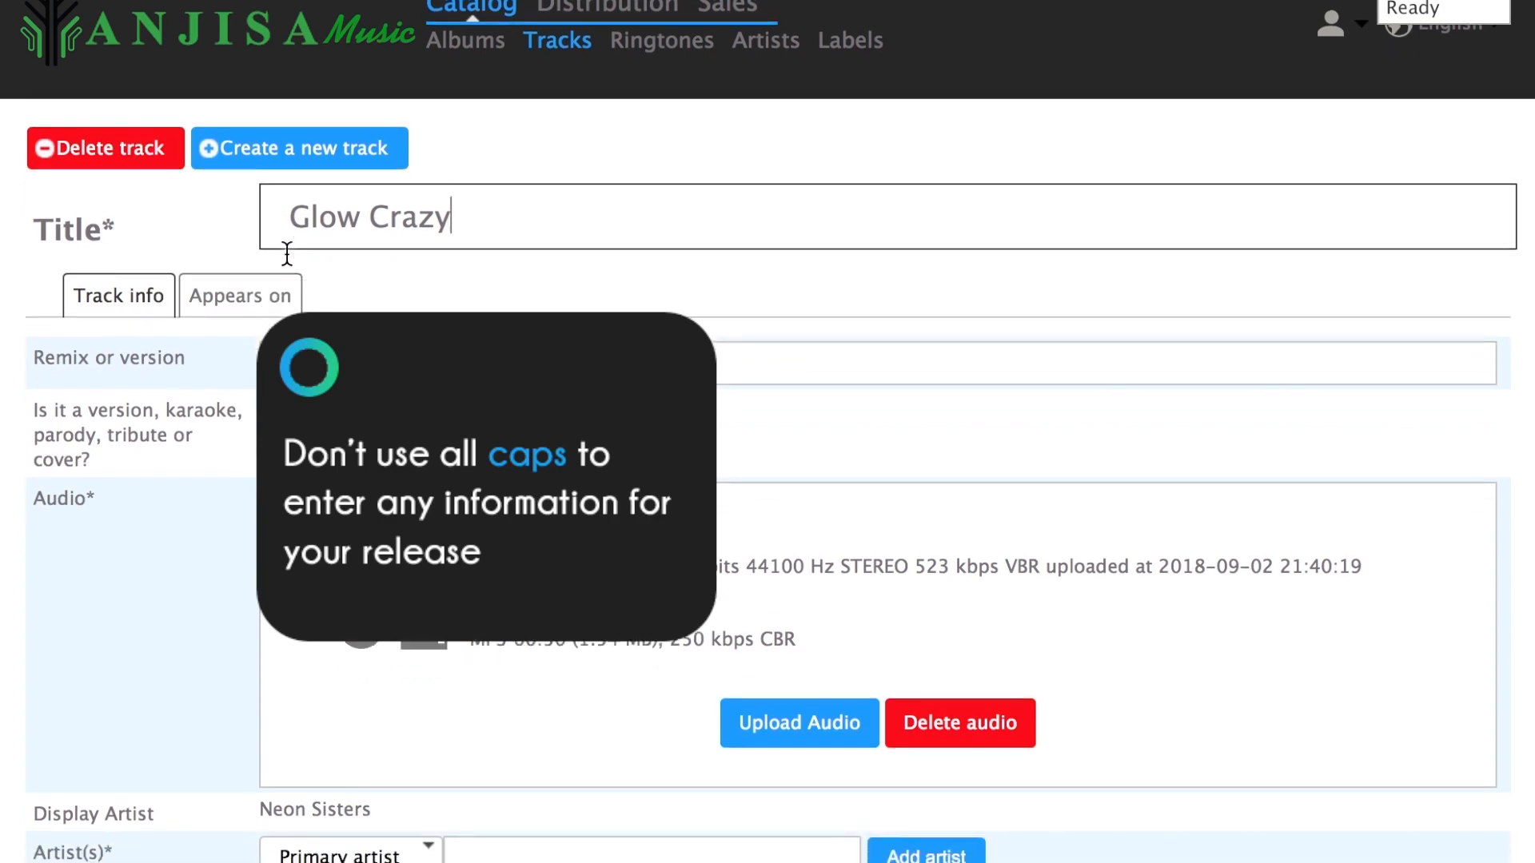
pyautogui.scroll(-5, 287, 255)
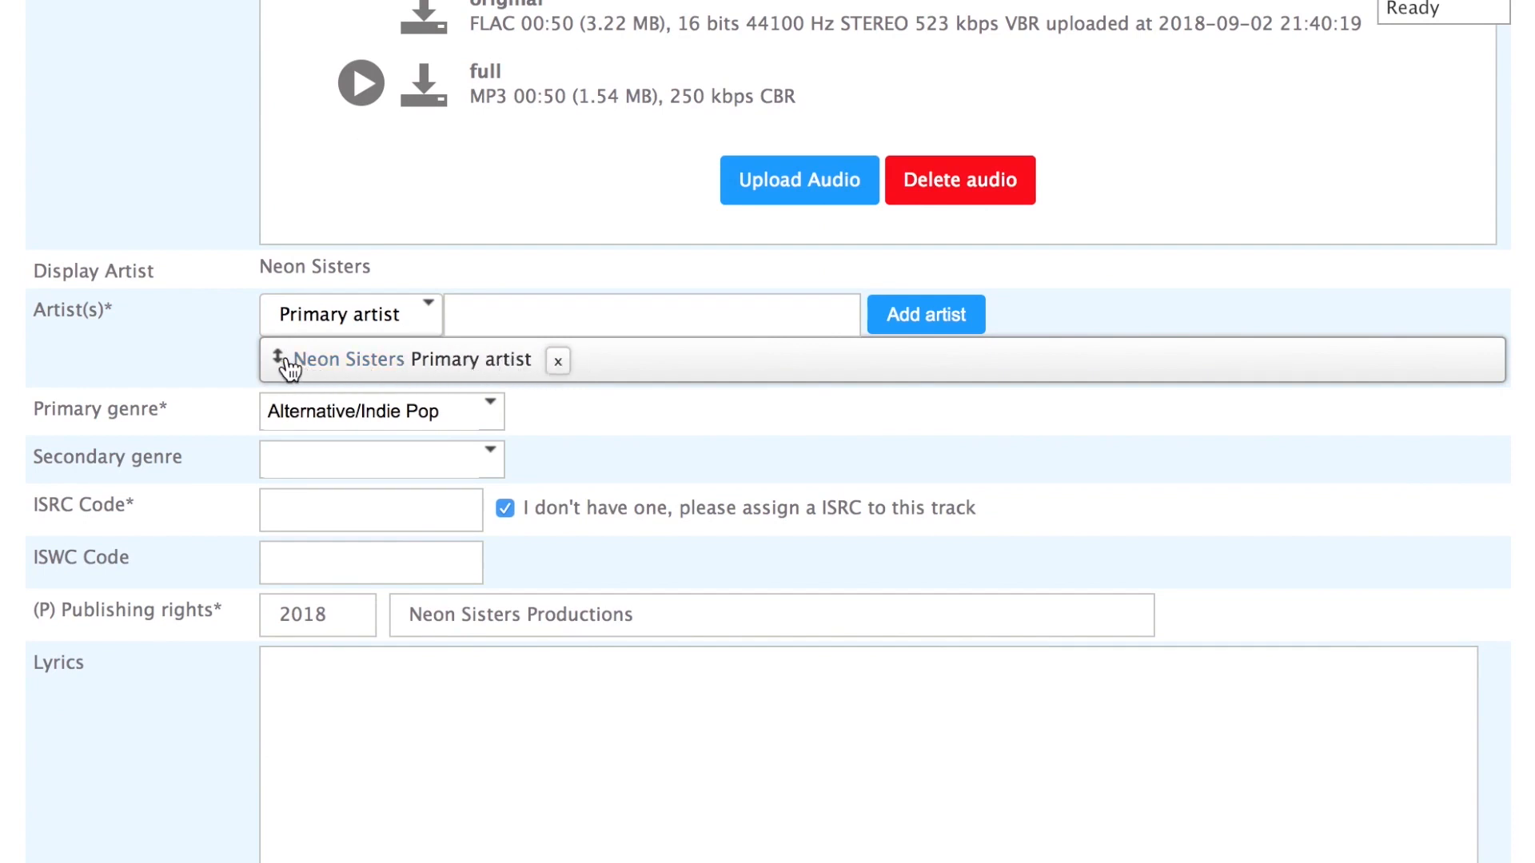
pyautogui.scroll(-6, 288, 368)
pyautogui.scroll(-2, 288, 367)
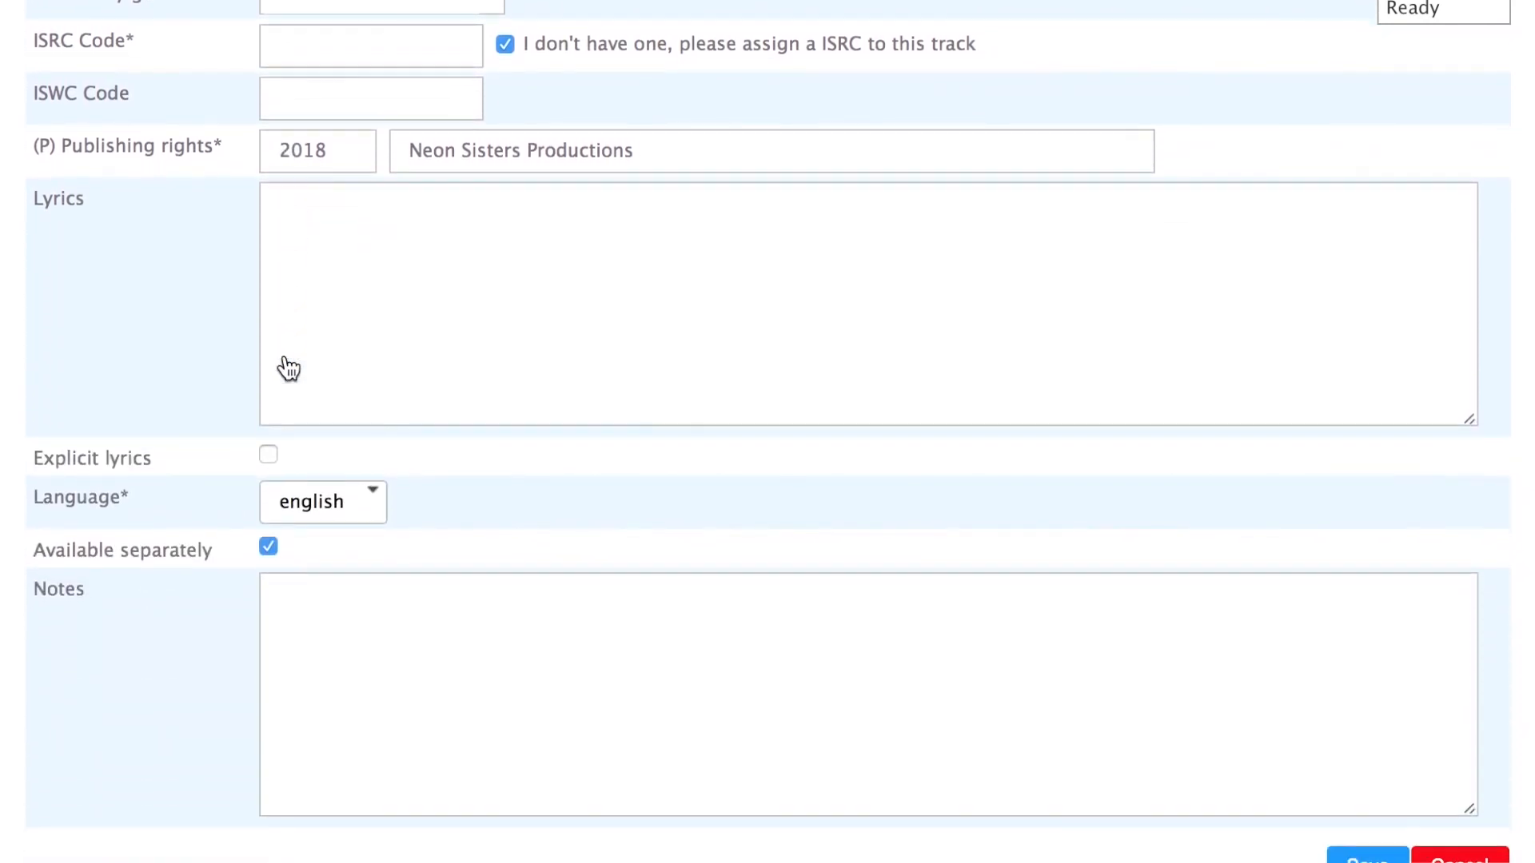
pyautogui.scroll(-3, 285, 357)
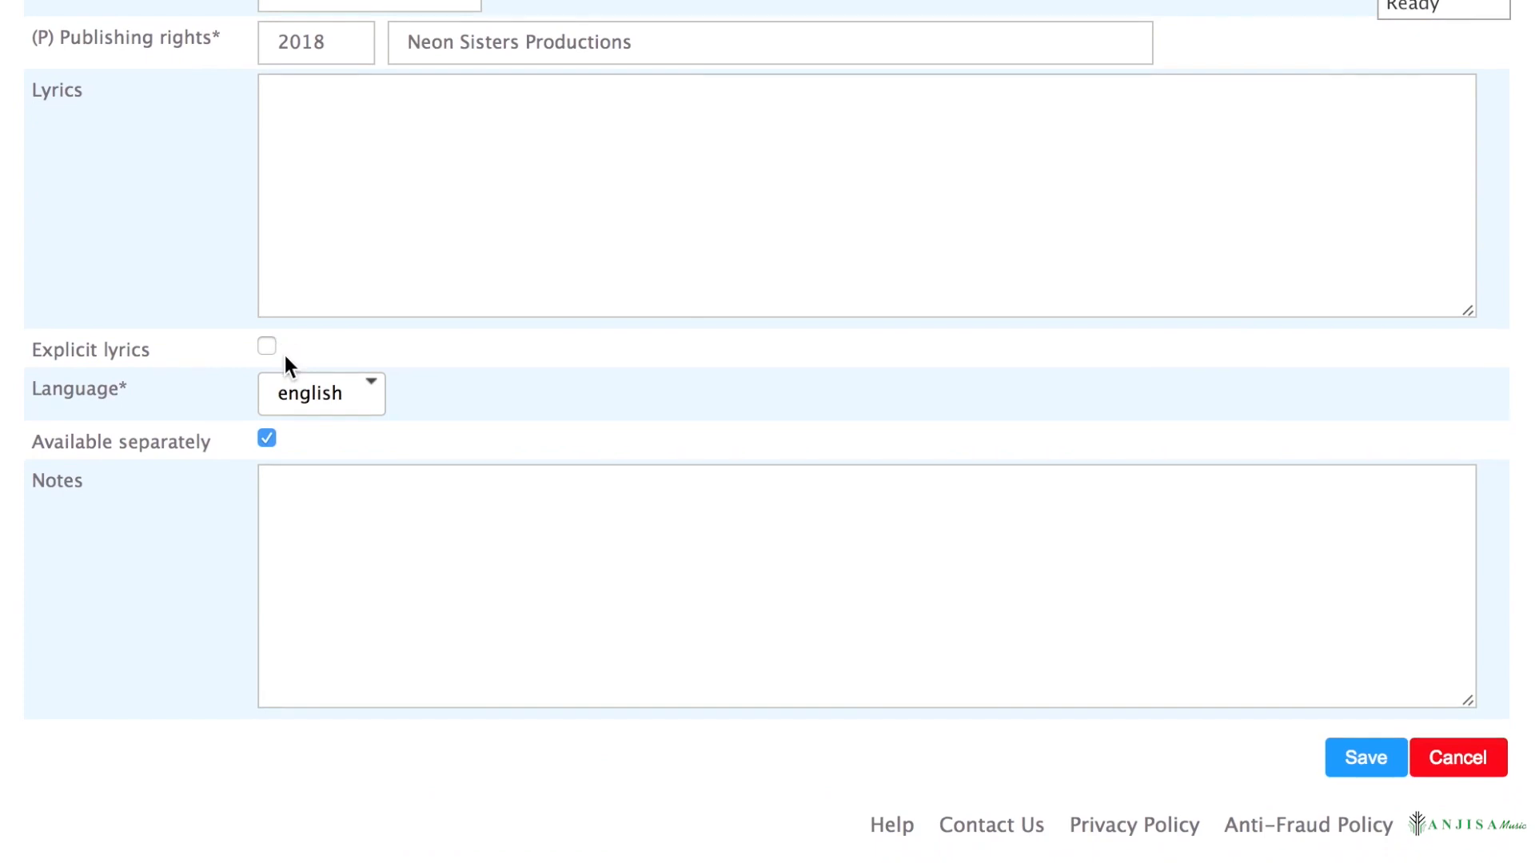
pyautogui.scroll(4, 286, 358)
pyautogui.scroll(-4, 288, 367)
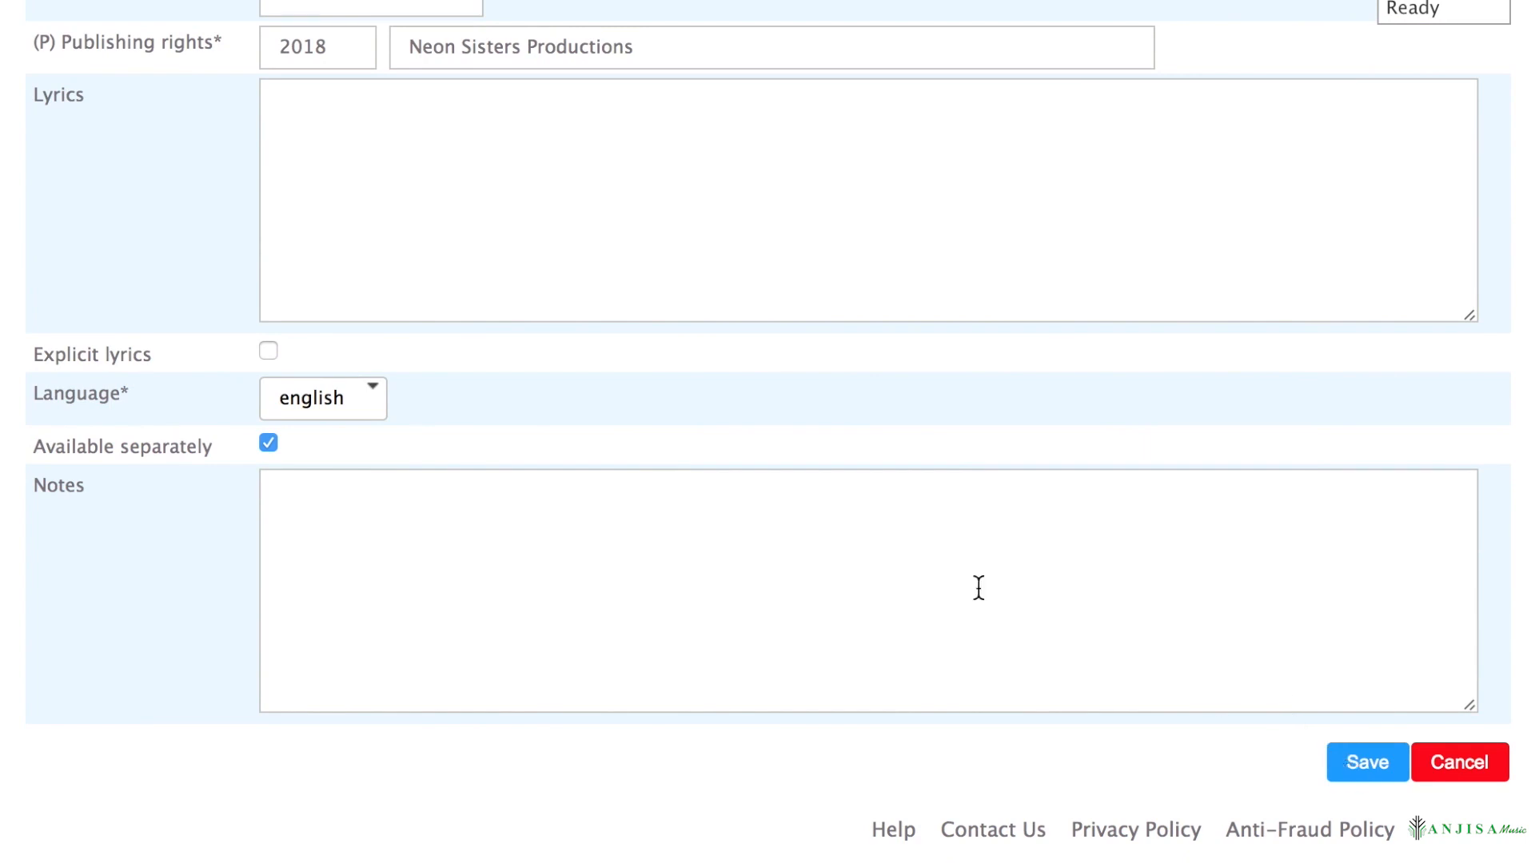
pyautogui.scroll(4, 495, 440)
pyautogui.scroll(2, 494, 439)
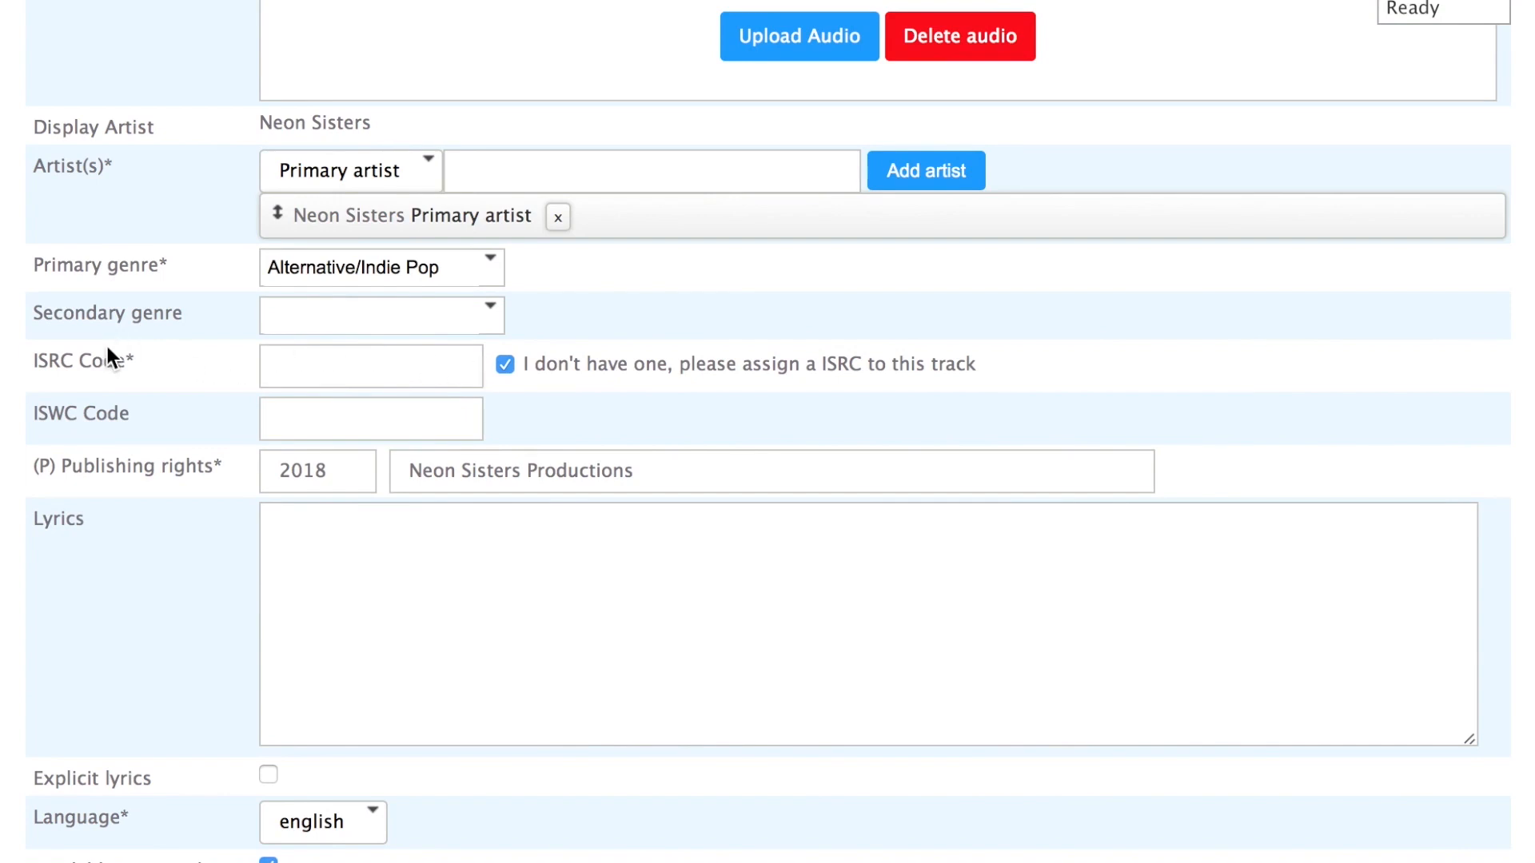
pyautogui.moveTo(512, 368)
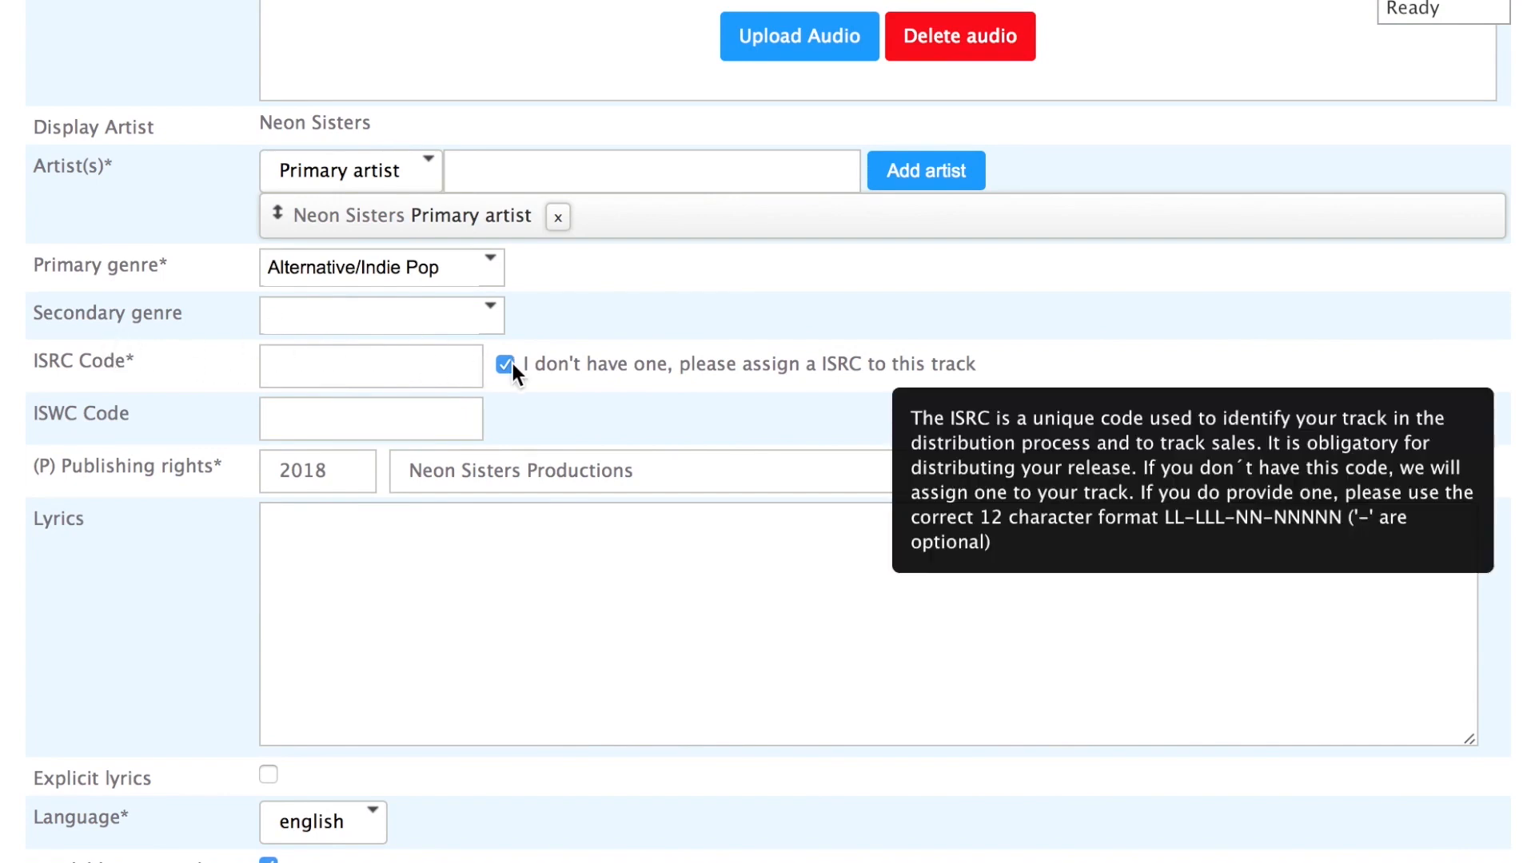
pyautogui.scroll(-2, 661, 469)
pyautogui.scroll(-5, 663, 478)
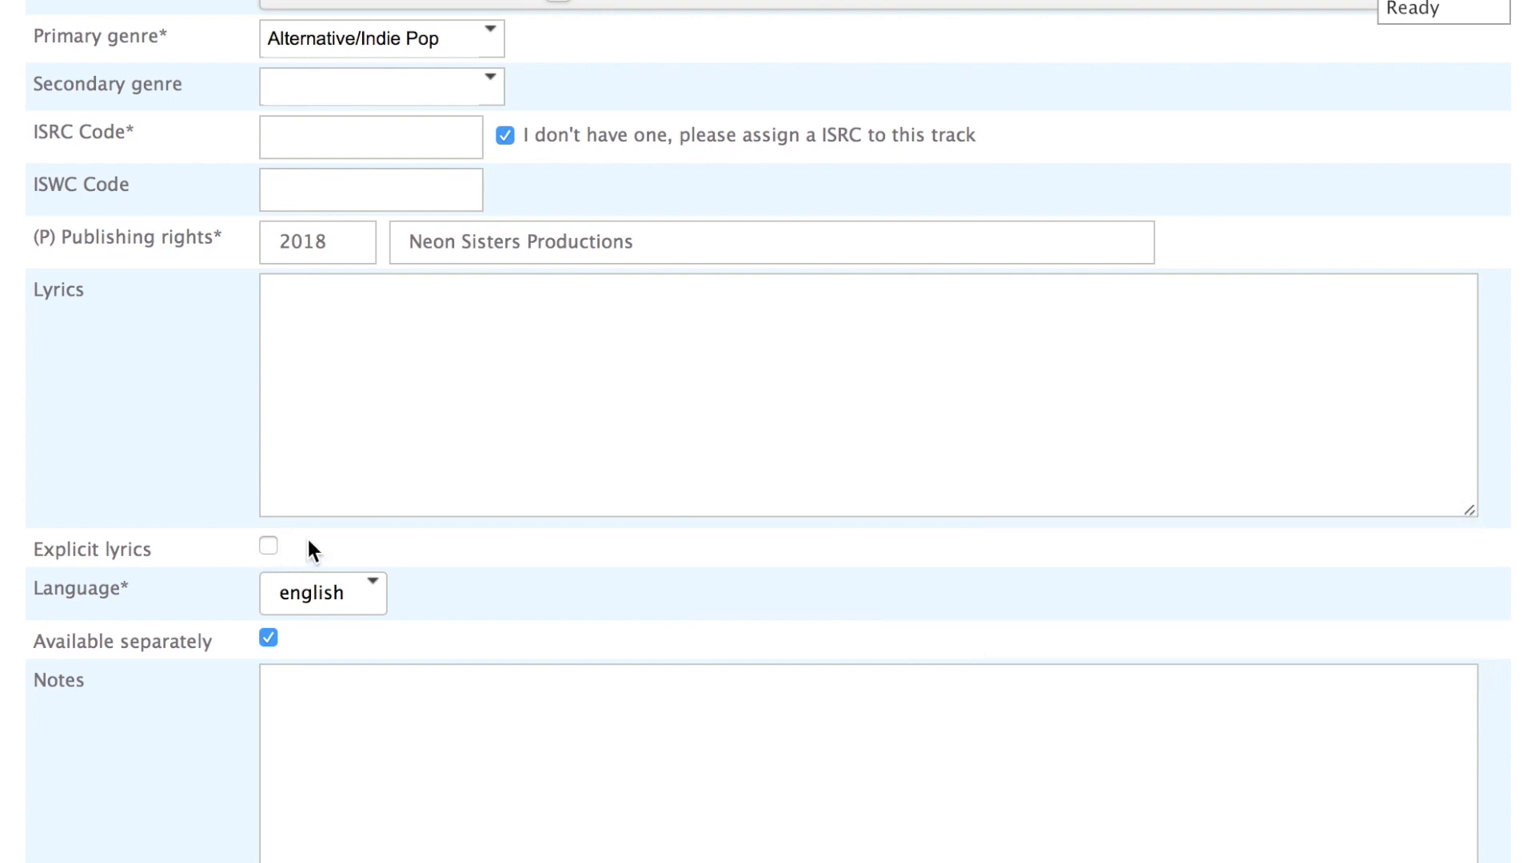
pyautogui.scroll(-2, 344, 544)
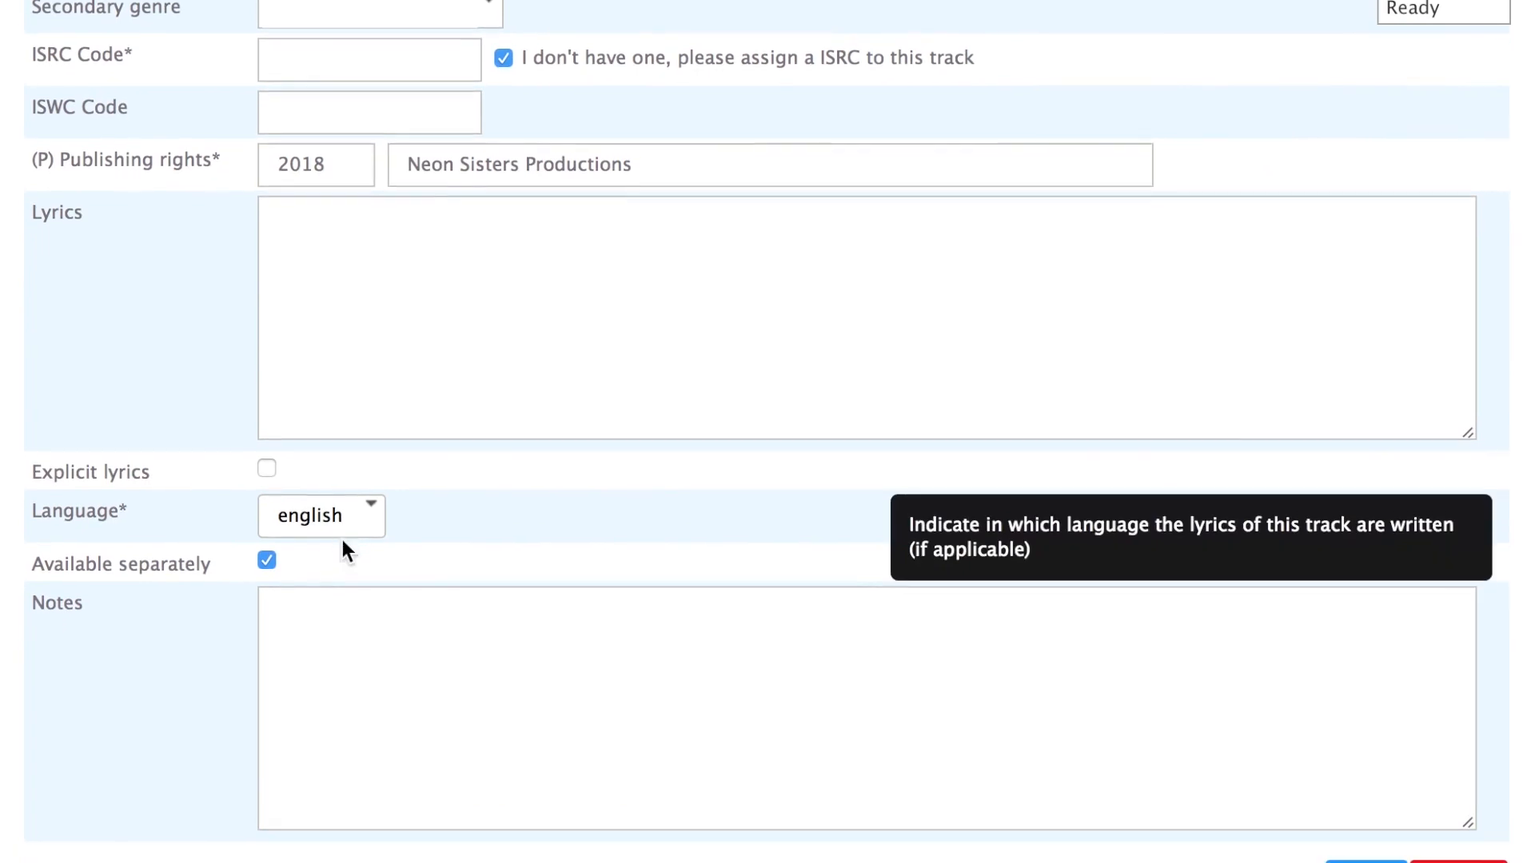
pyautogui.scroll(-1, 342, 539)
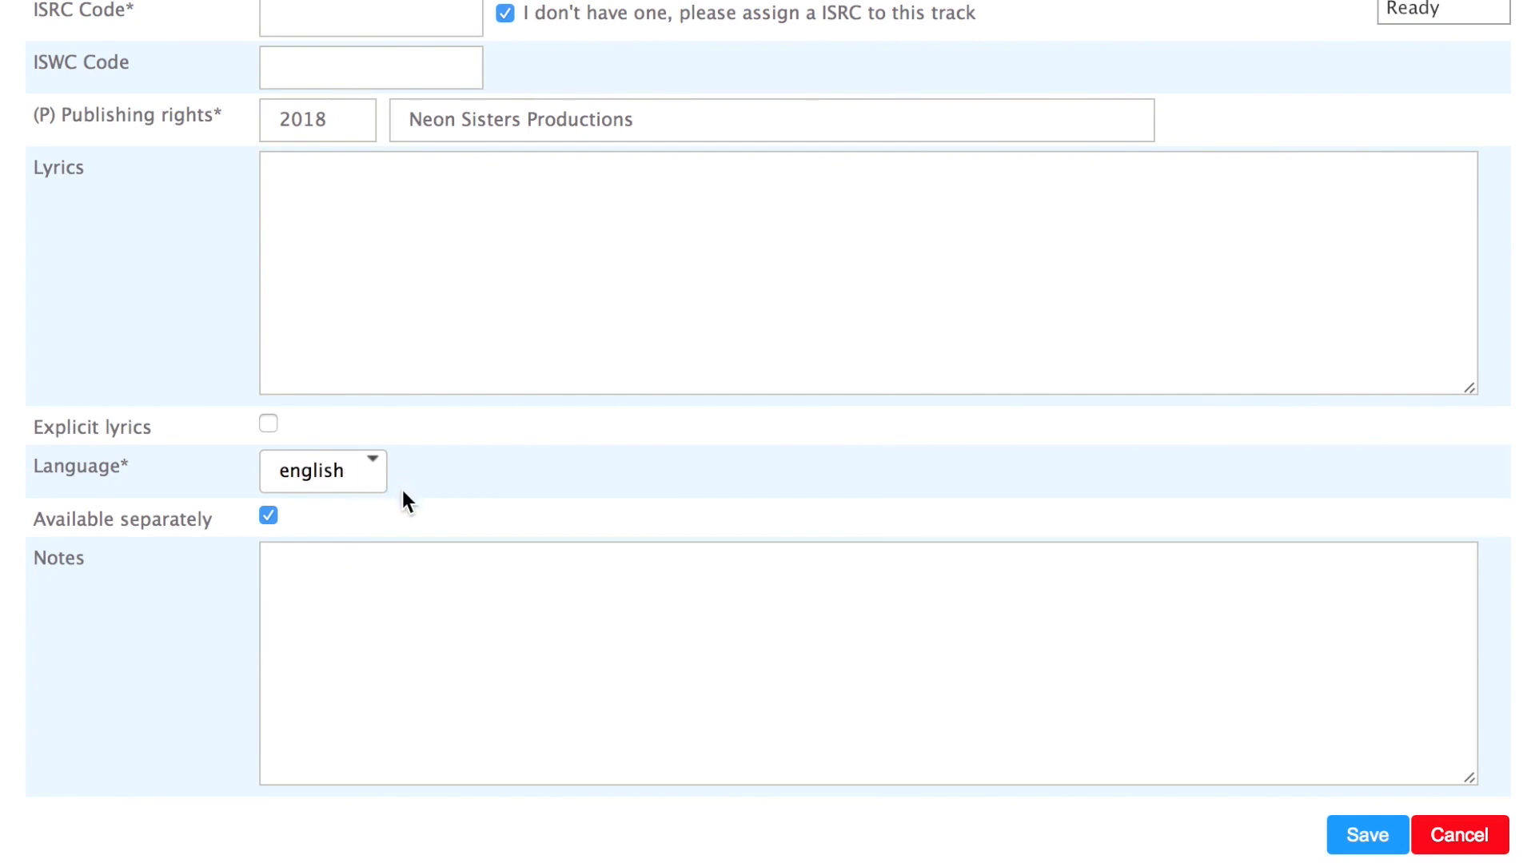
# Save the track information and show the albums on which the track appears.
pyautogui.scroll(-2, 403, 495)
pyautogui.click(1363, 763)
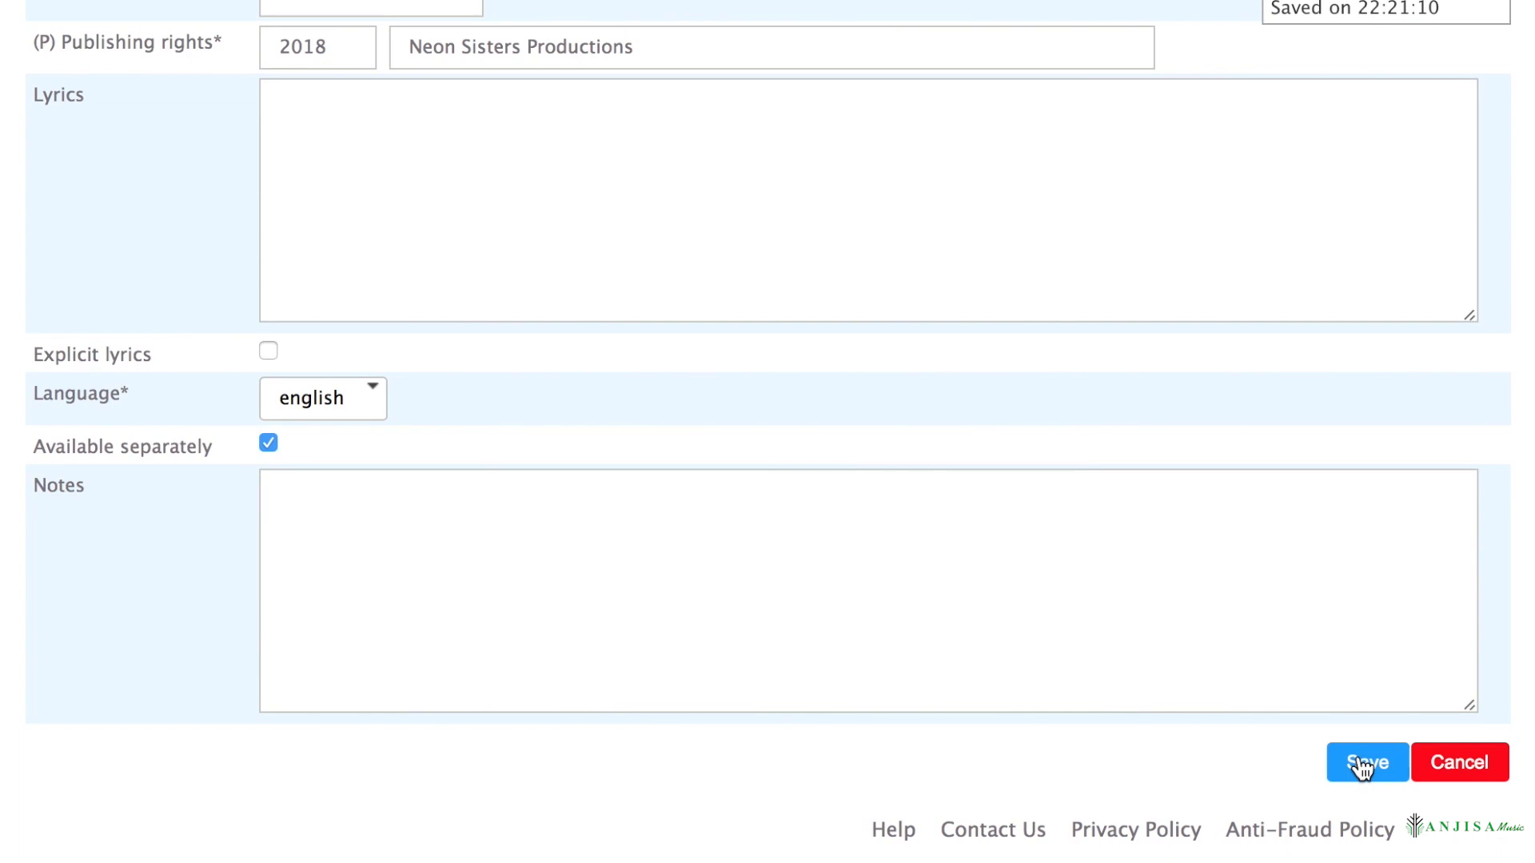
pyautogui.scroll(15, 760, 291)
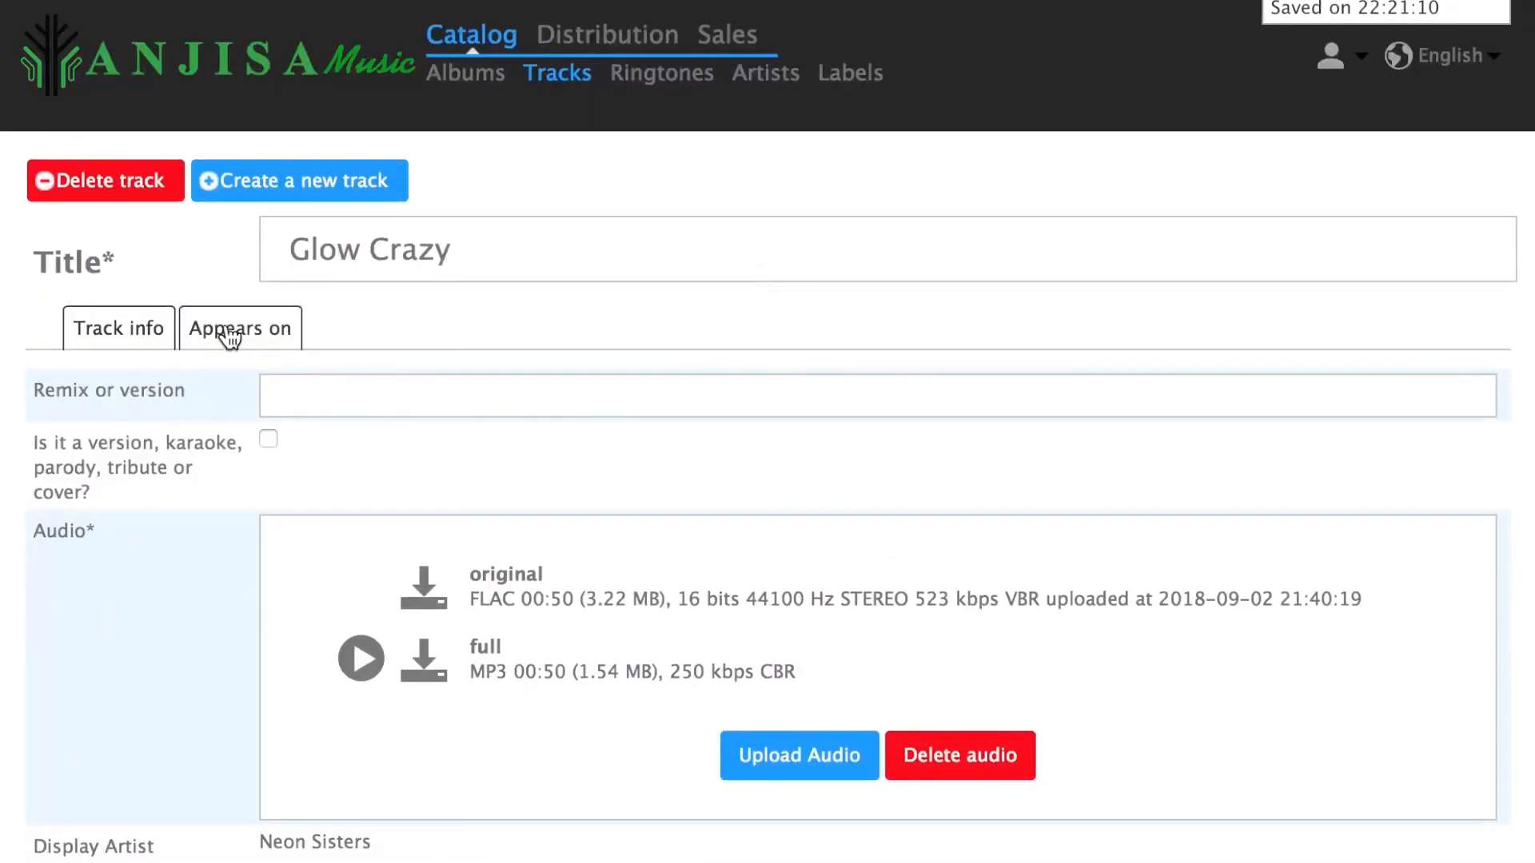
pyautogui.click(227, 328)
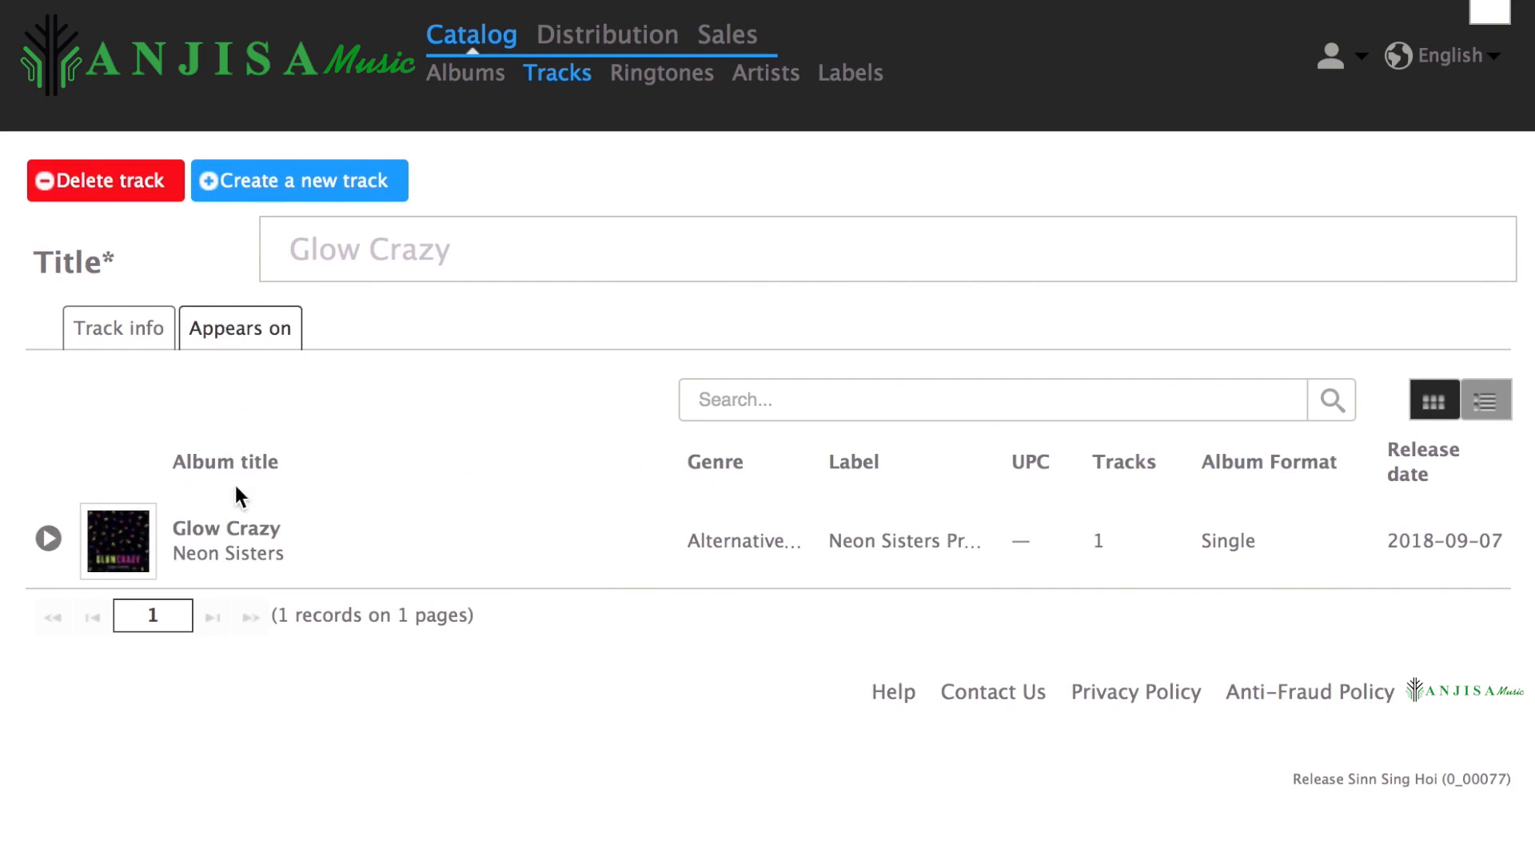
# Open the Glow Crazy album and review its cover art, artist, label, genre, language, format and code assignment settings.
pyautogui.click(240, 531)
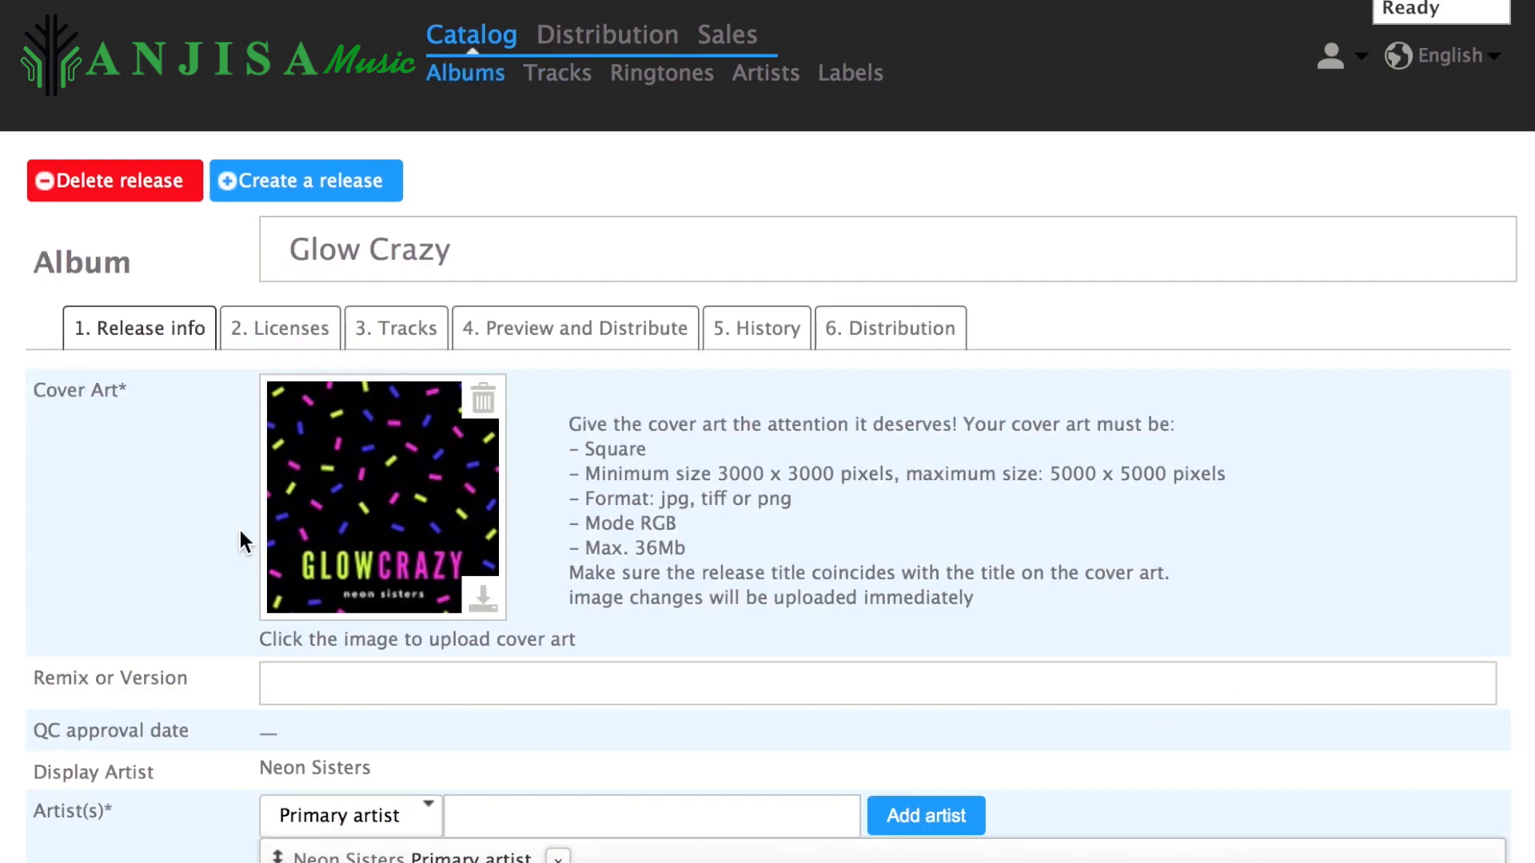
pyautogui.scroll(-4, 240, 529)
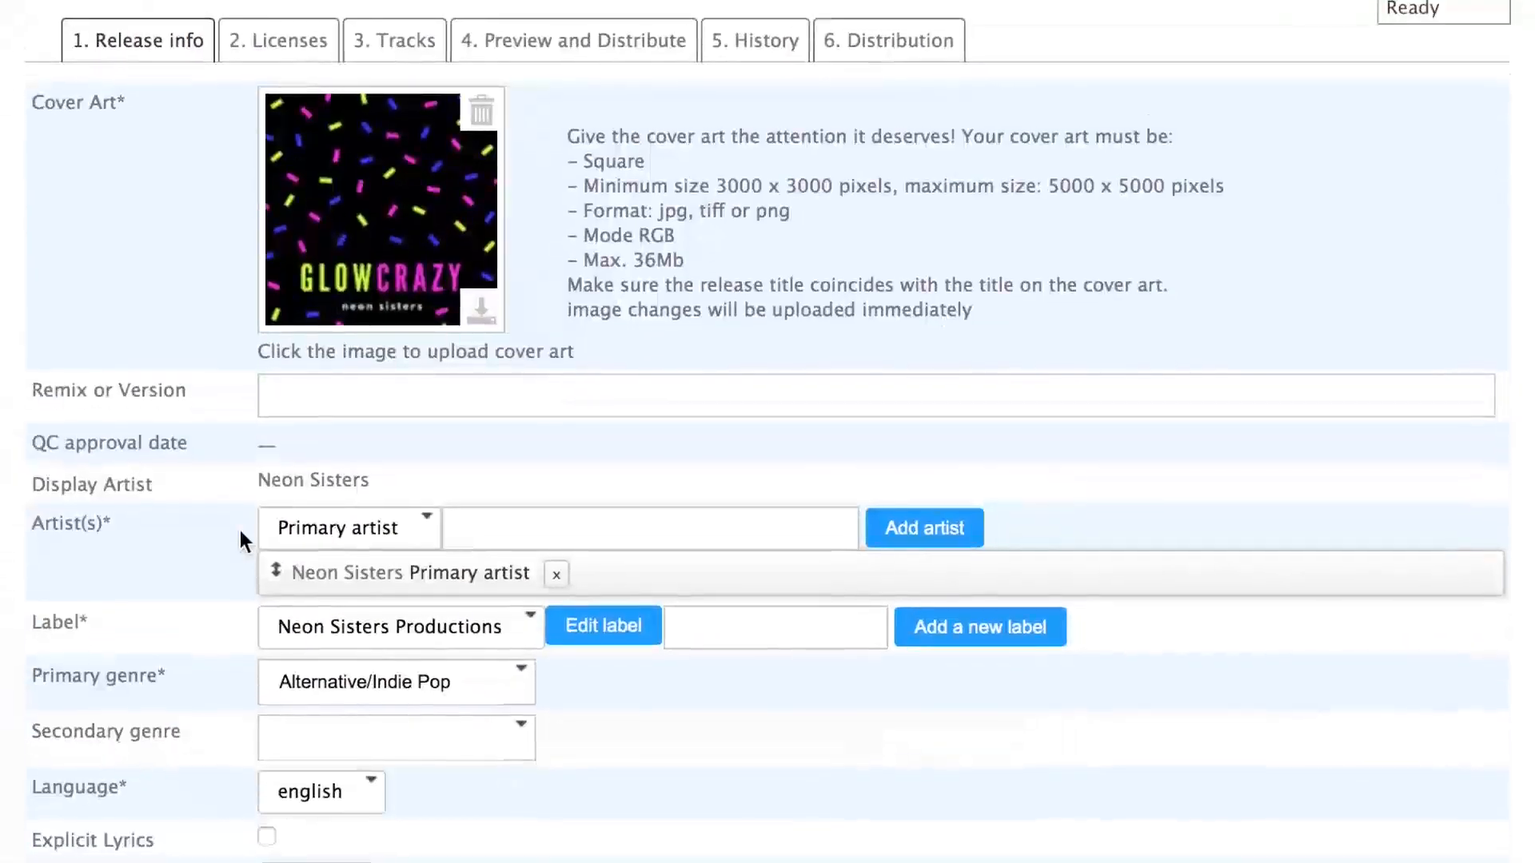
pyautogui.scroll(-3, 240, 530)
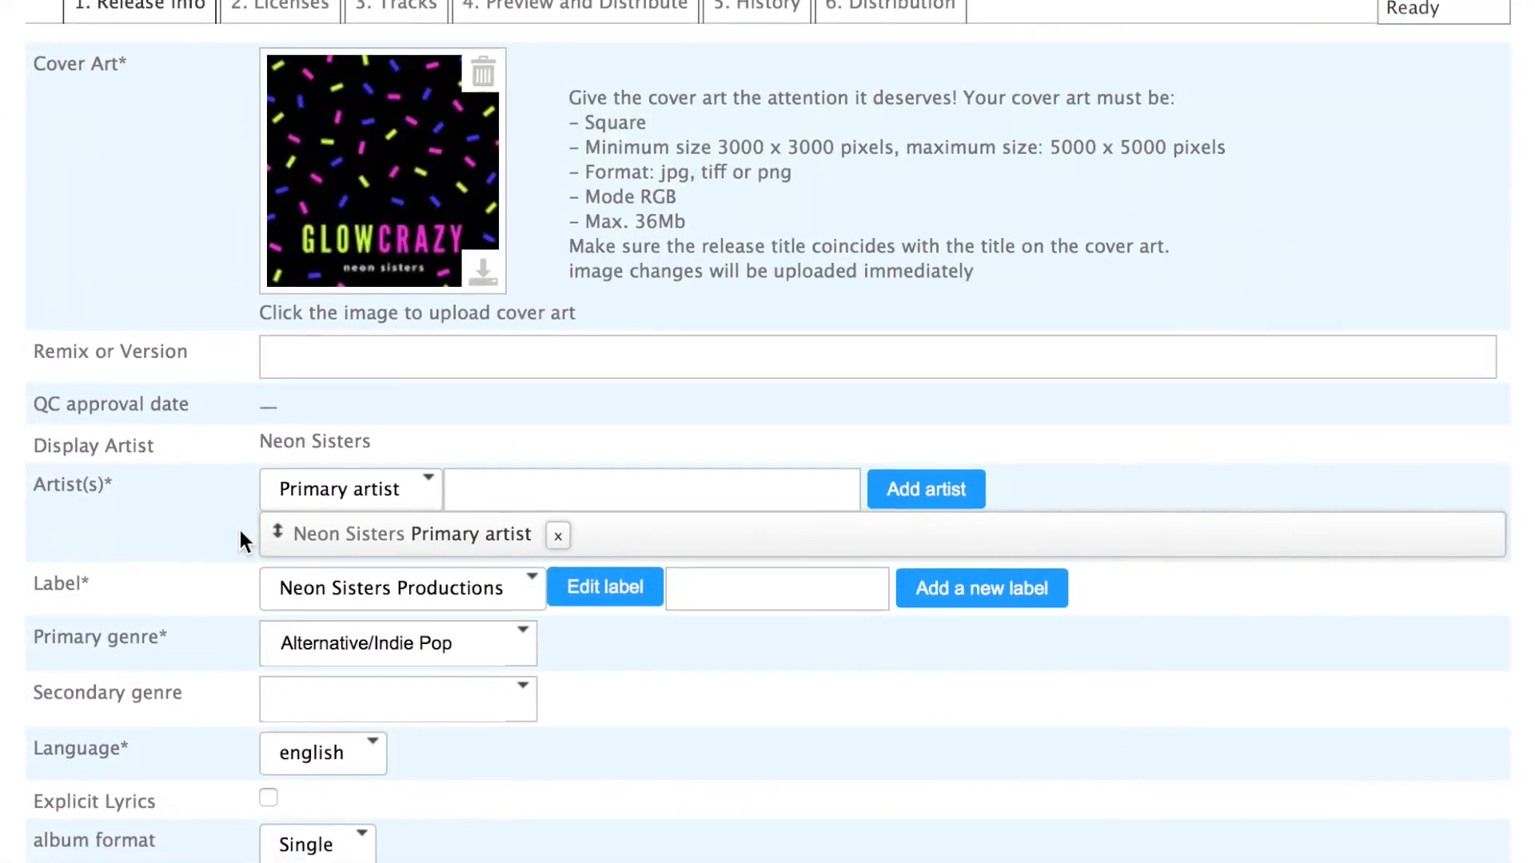
pyautogui.scroll(-2, 240, 530)
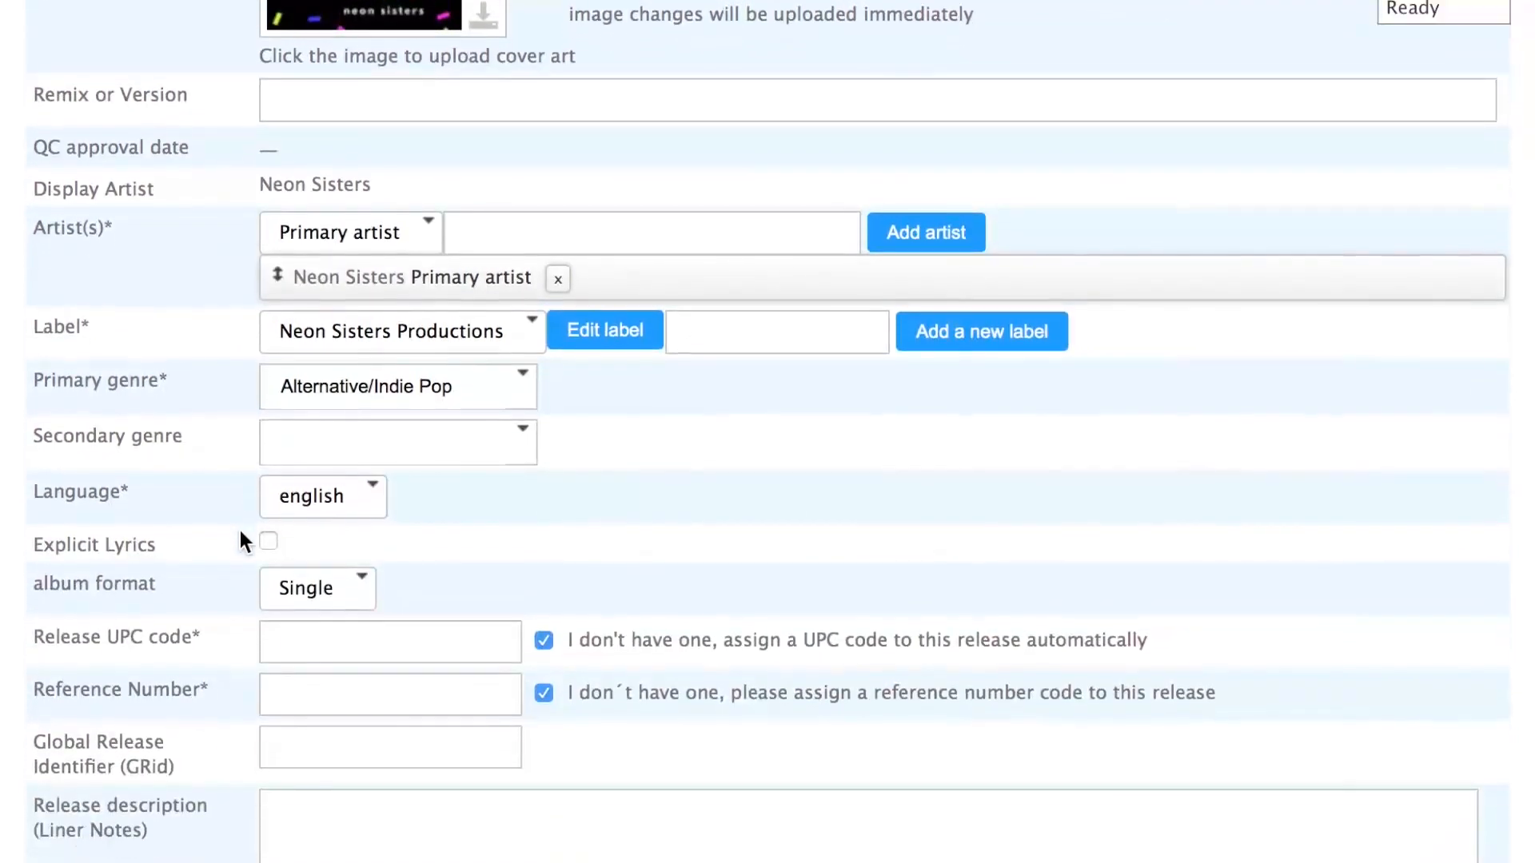
pyautogui.scroll(-3, 239, 530)
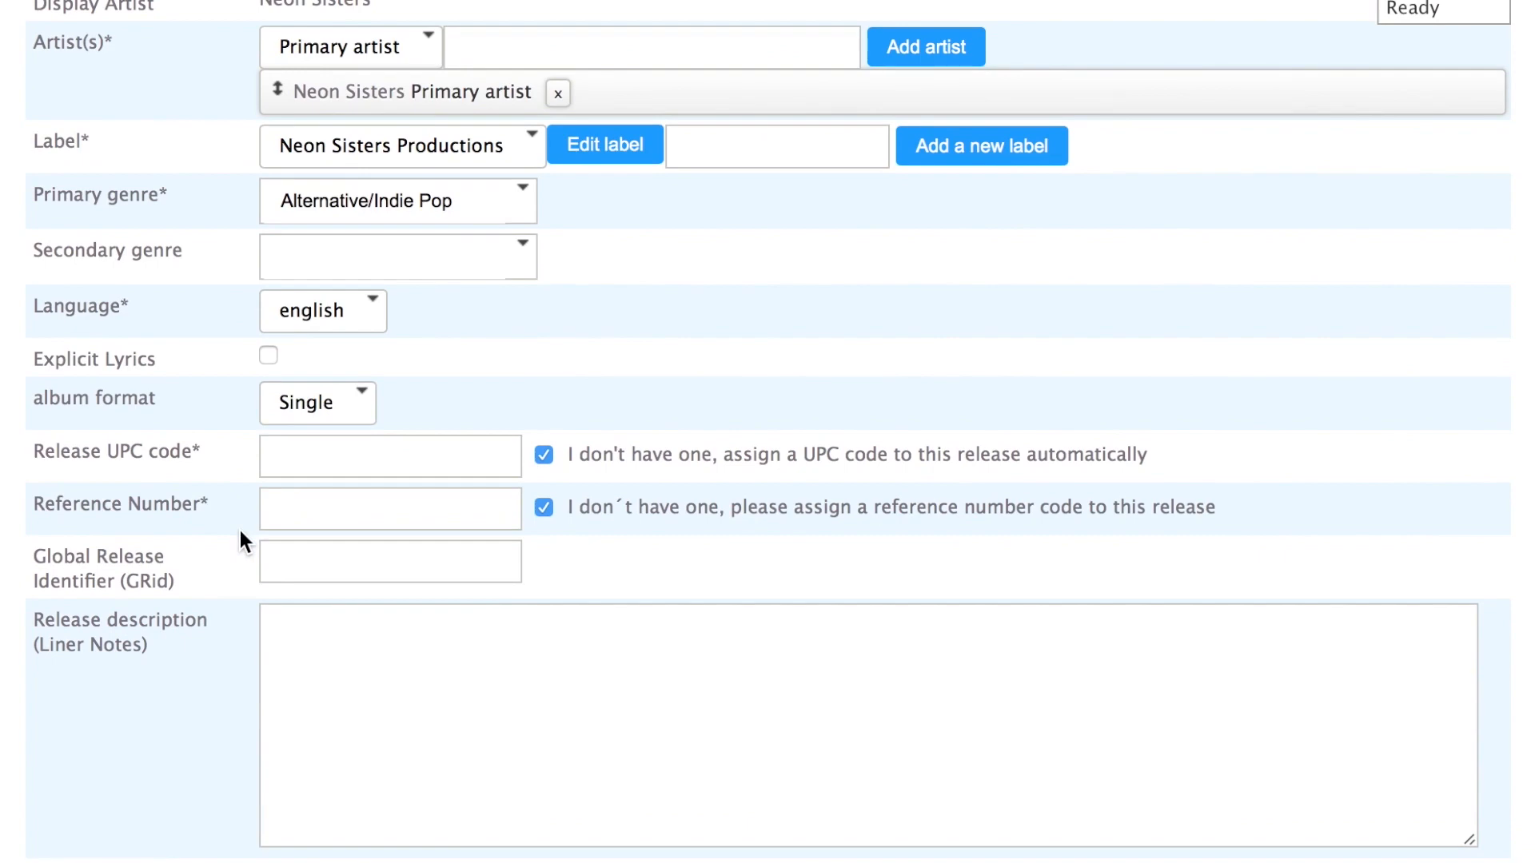
pyautogui.scroll(-2, 239, 530)
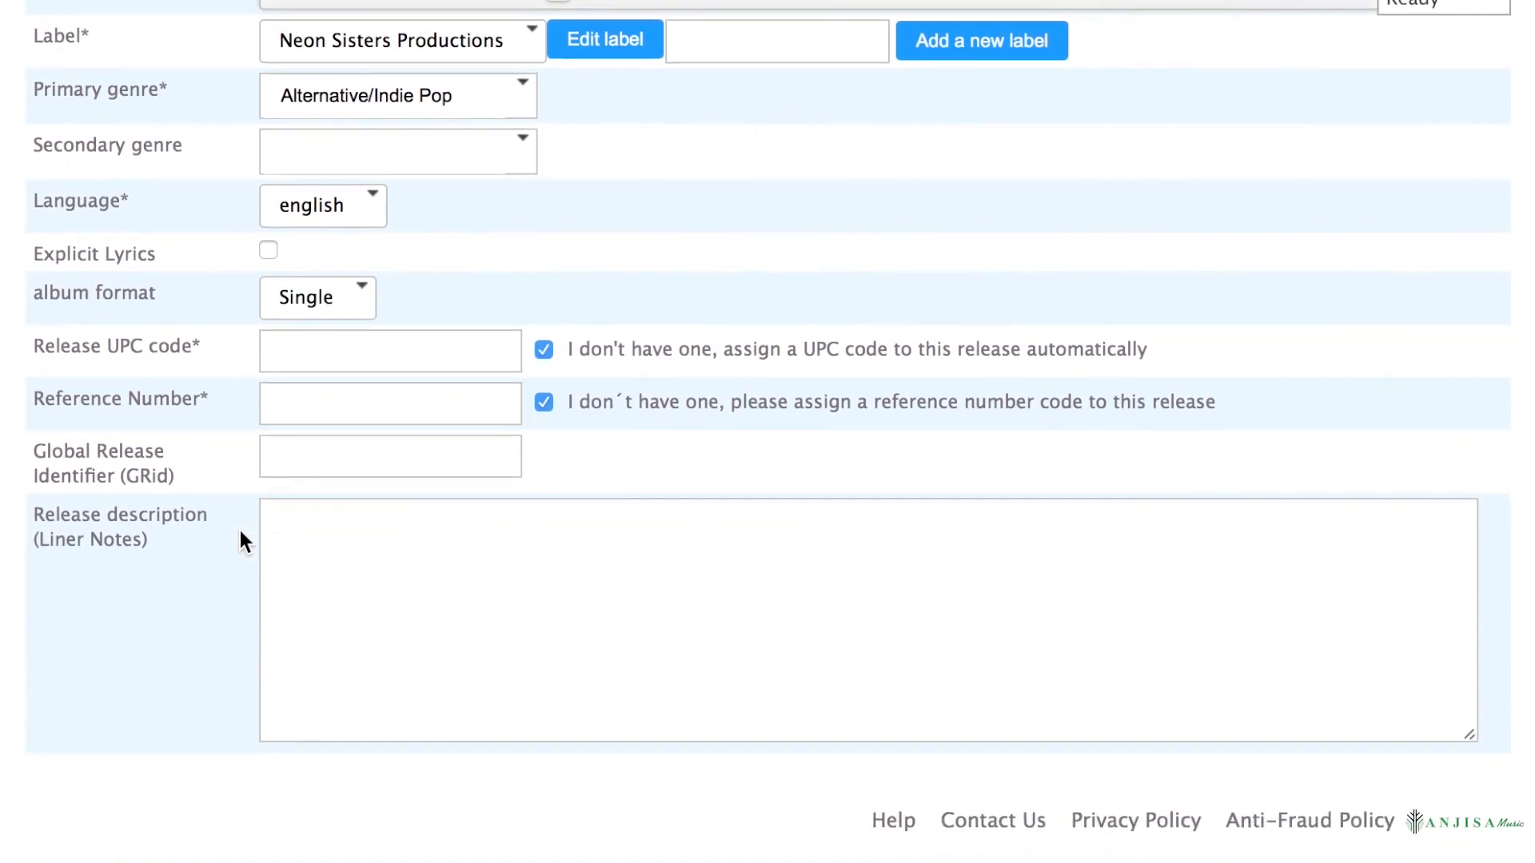
pyautogui.scroll(1, 240, 530)
pyautogui.scroll(10, 239, 530)
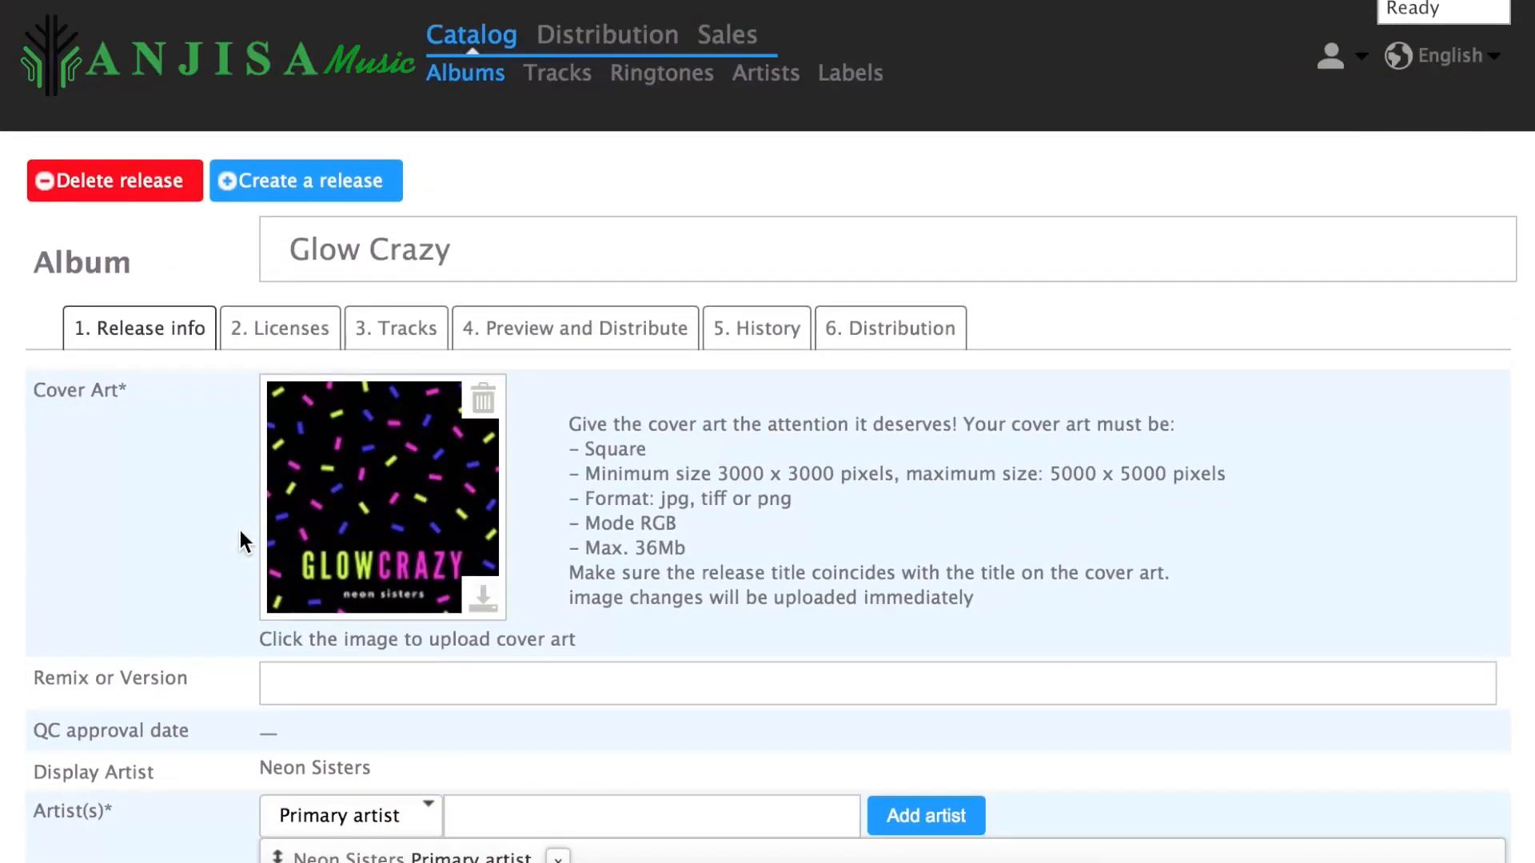
pyautogui.scroll(-3, 239, 530)
pyautogui.scroll(-5, 240, 530)
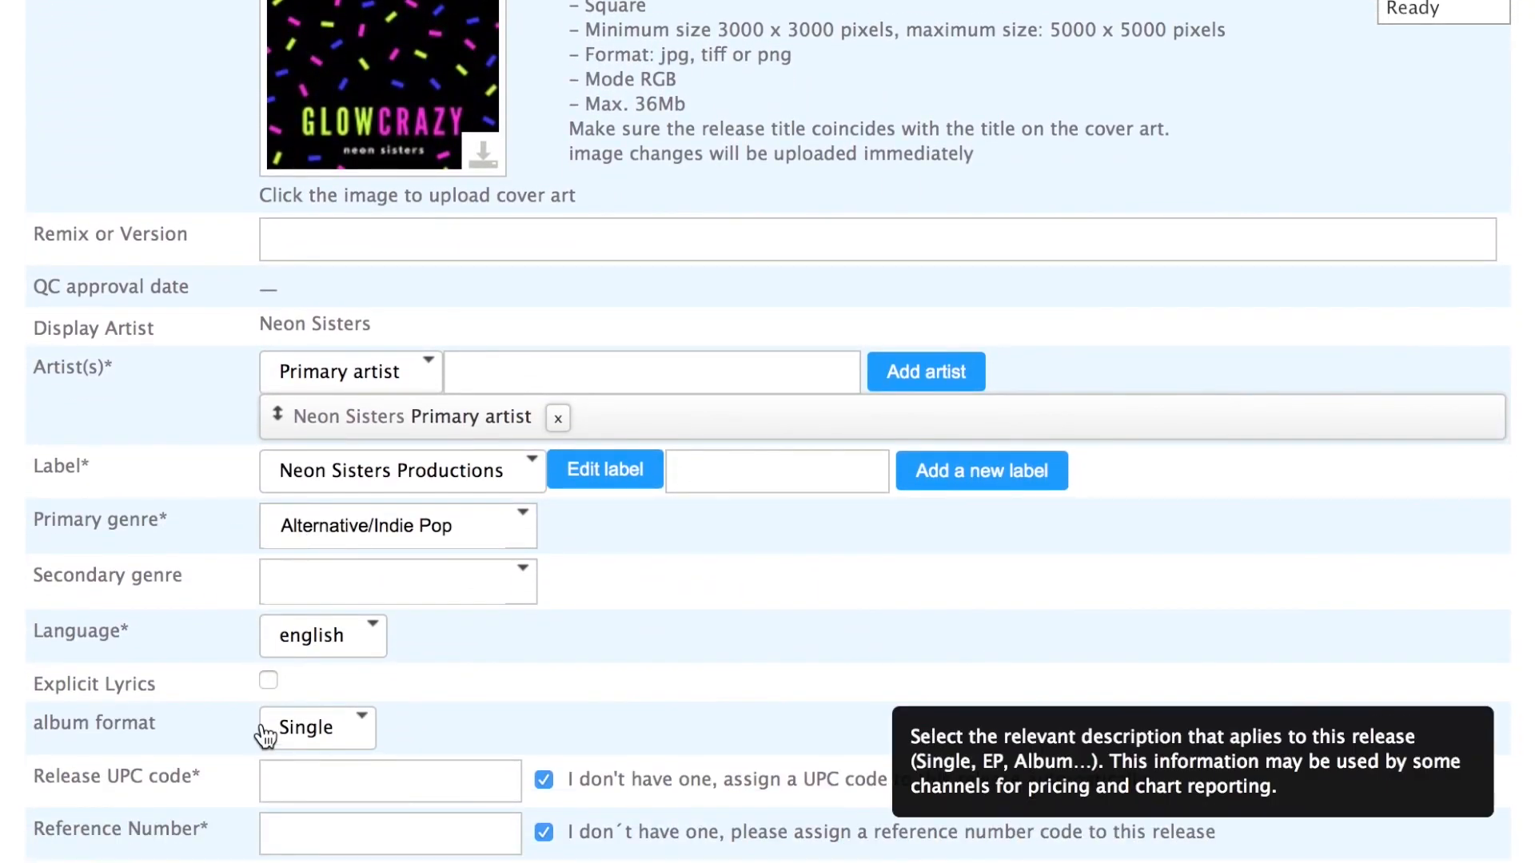
pyautogui.scroll(8, 272, 800)
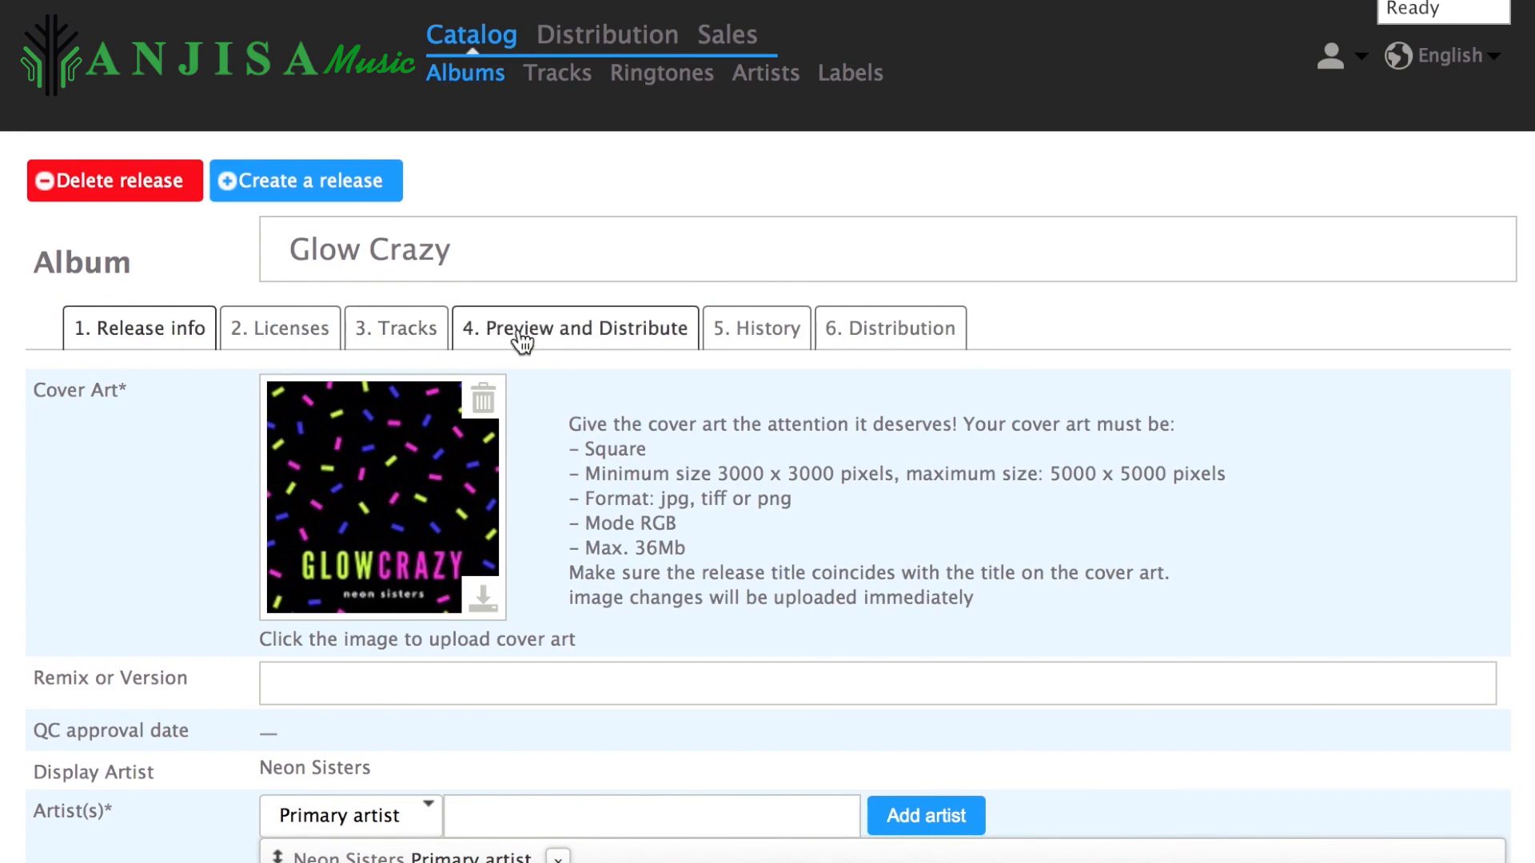
# Preview the Glow Crazy release, checking its summary details and track list before distribution.
pyautogui.click(564, 332)
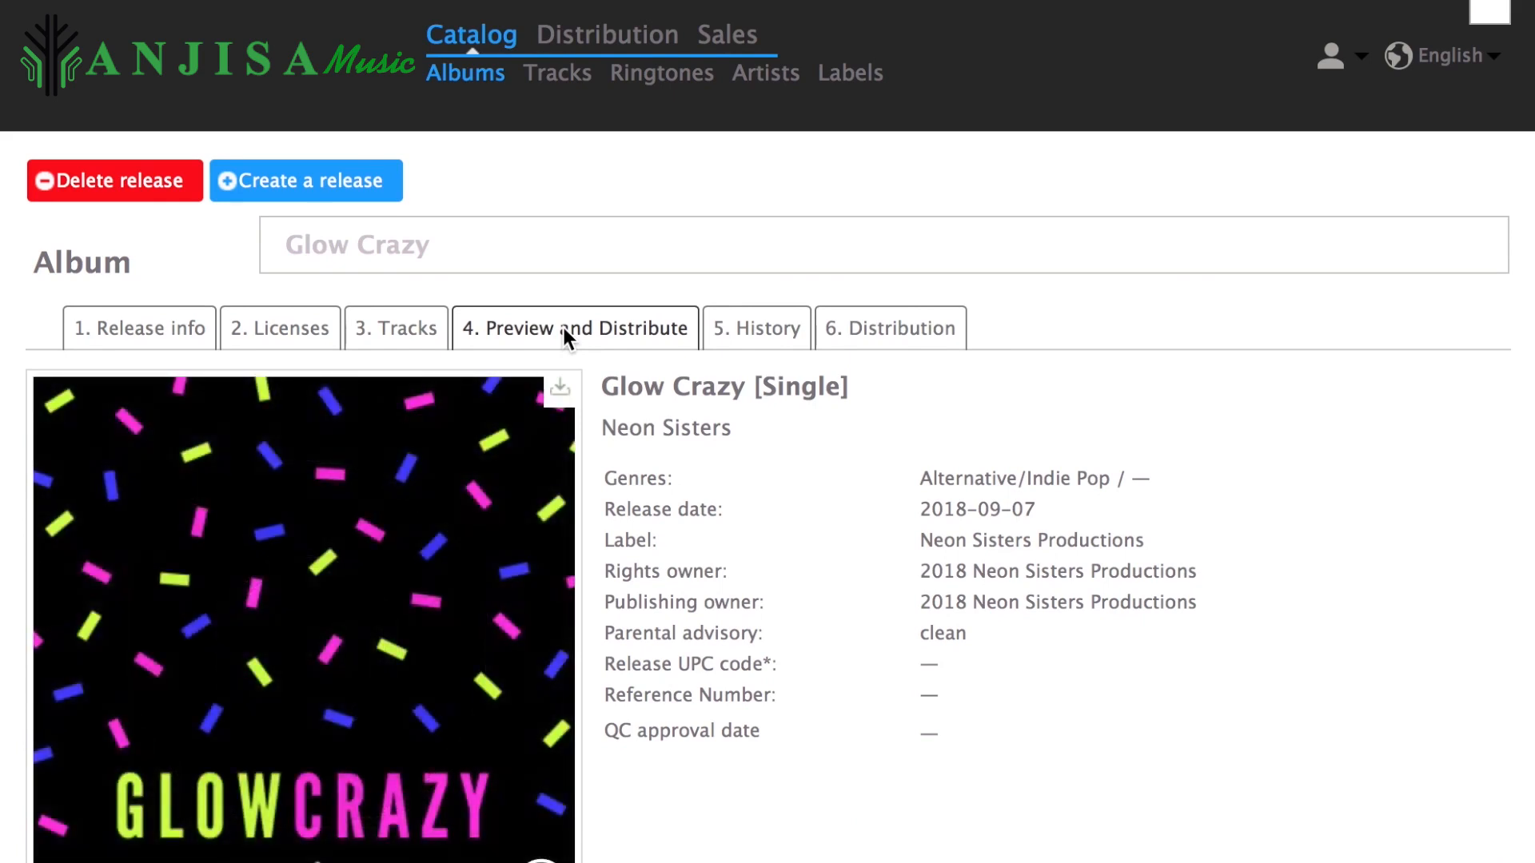
pyautogui.scroll(-3, 564, 328)
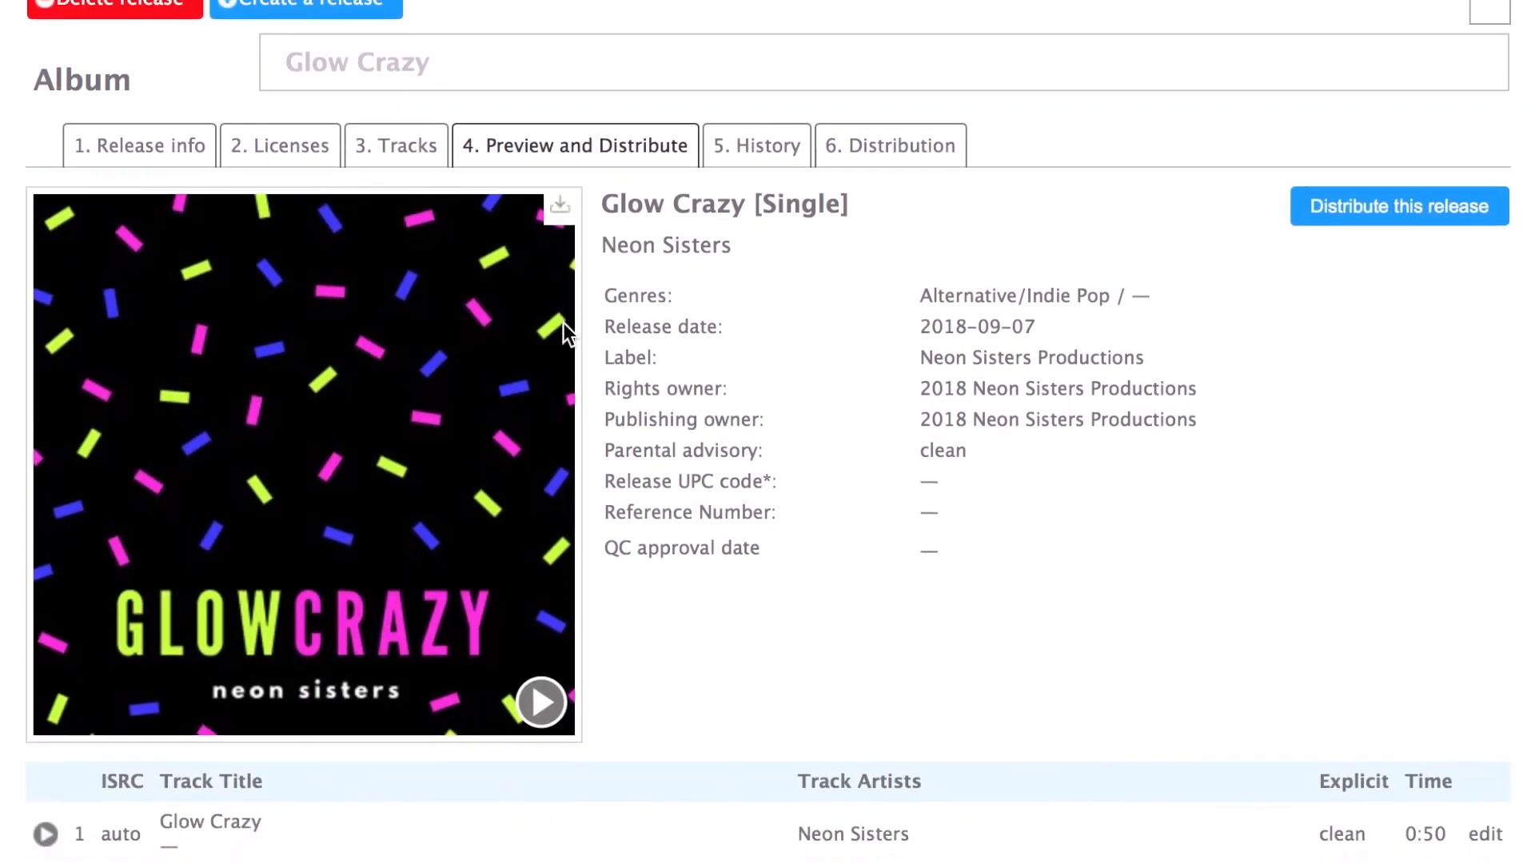
pyautogui.scroll(-2, 942, 429)
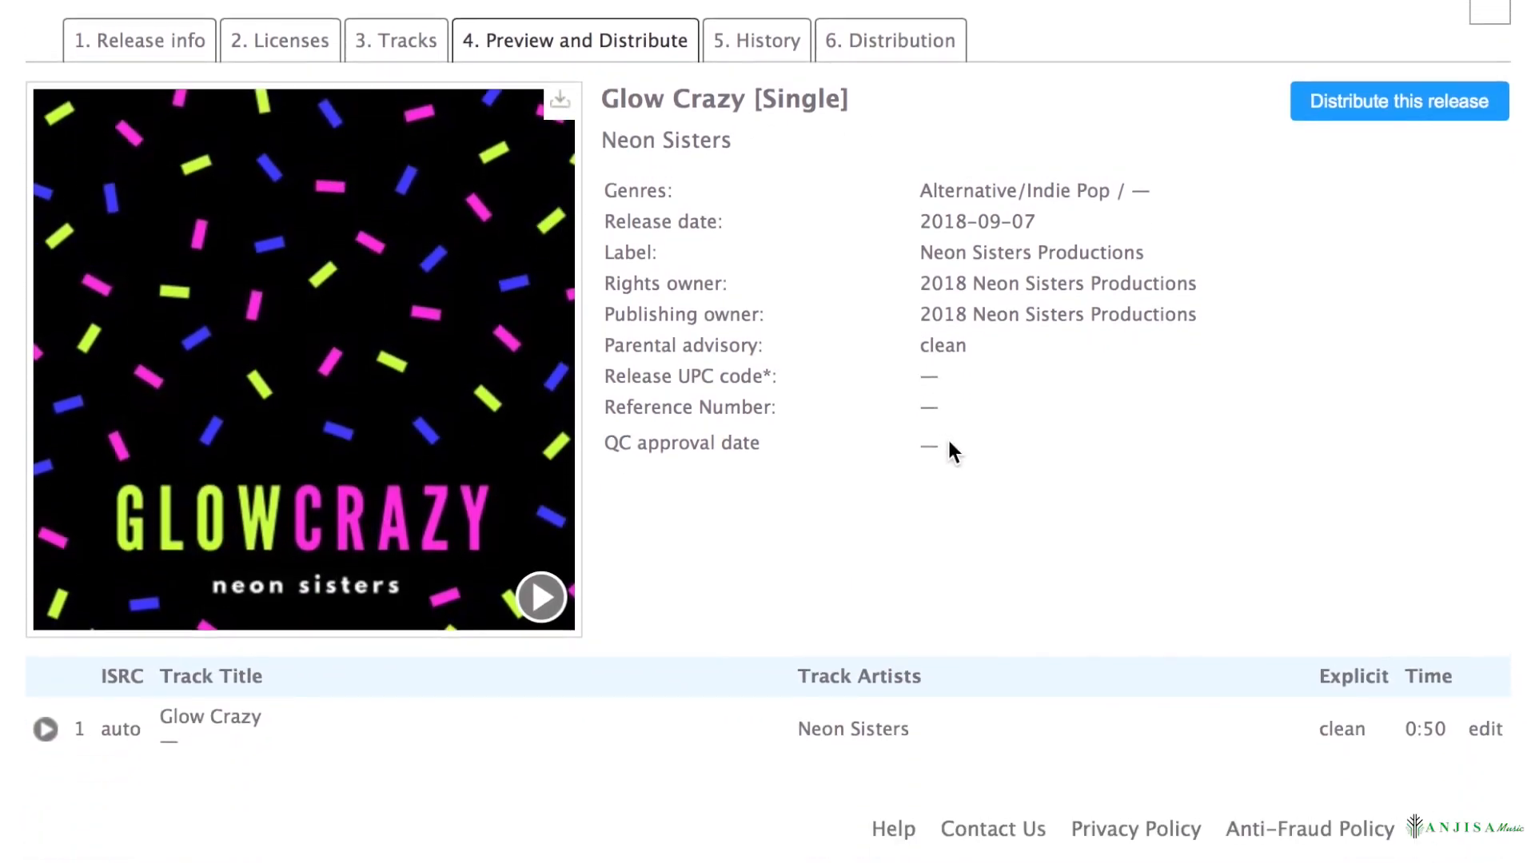
pyautogui.scroll(3, 951, 511)
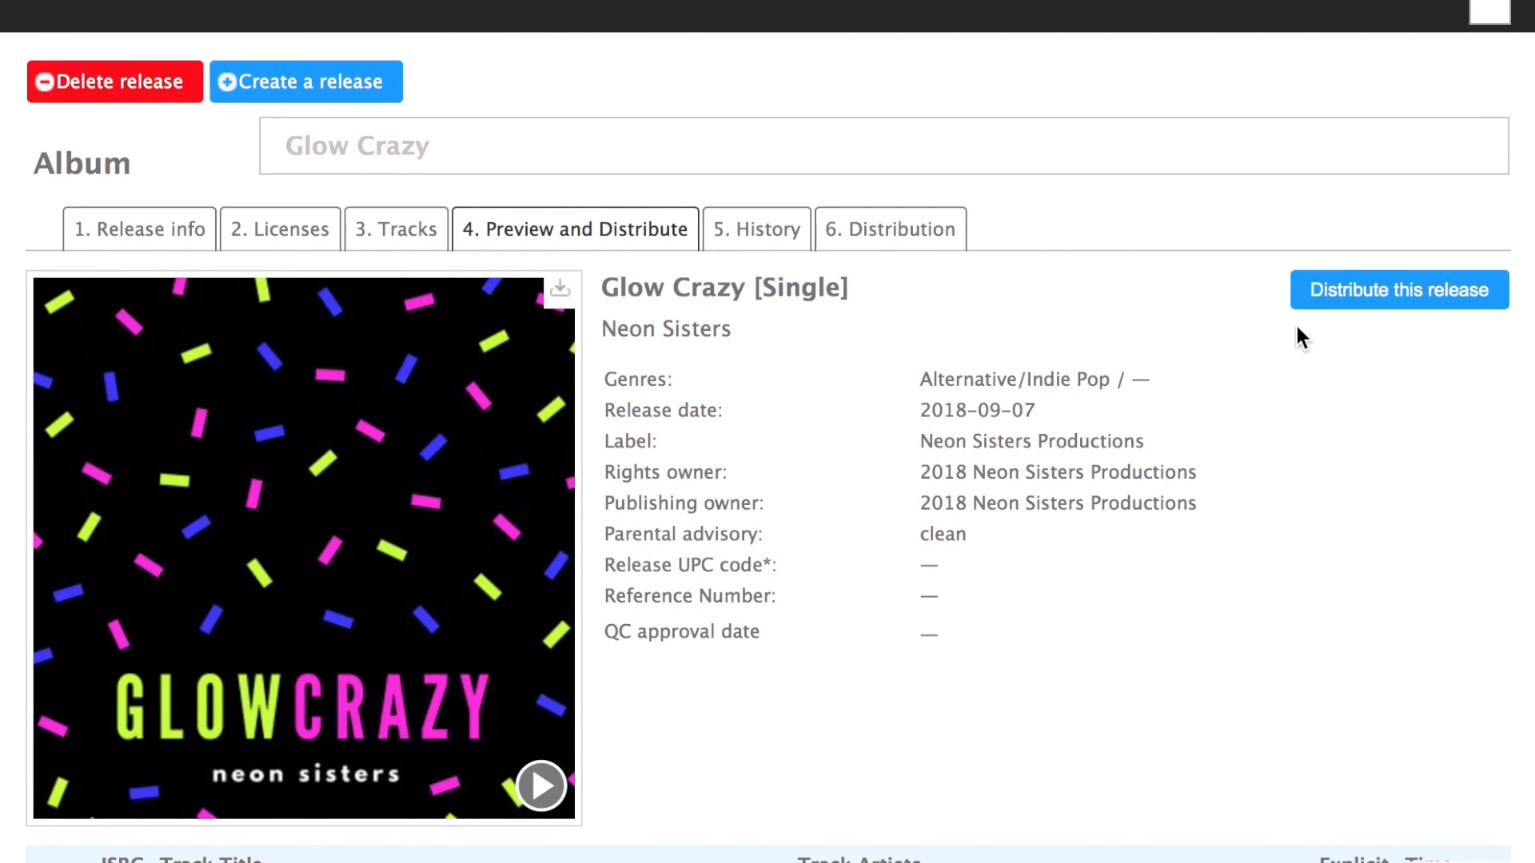
# Start distributing the release with all available channels selected and continue to the distribution order.
pyautogui.click(1439, 292)
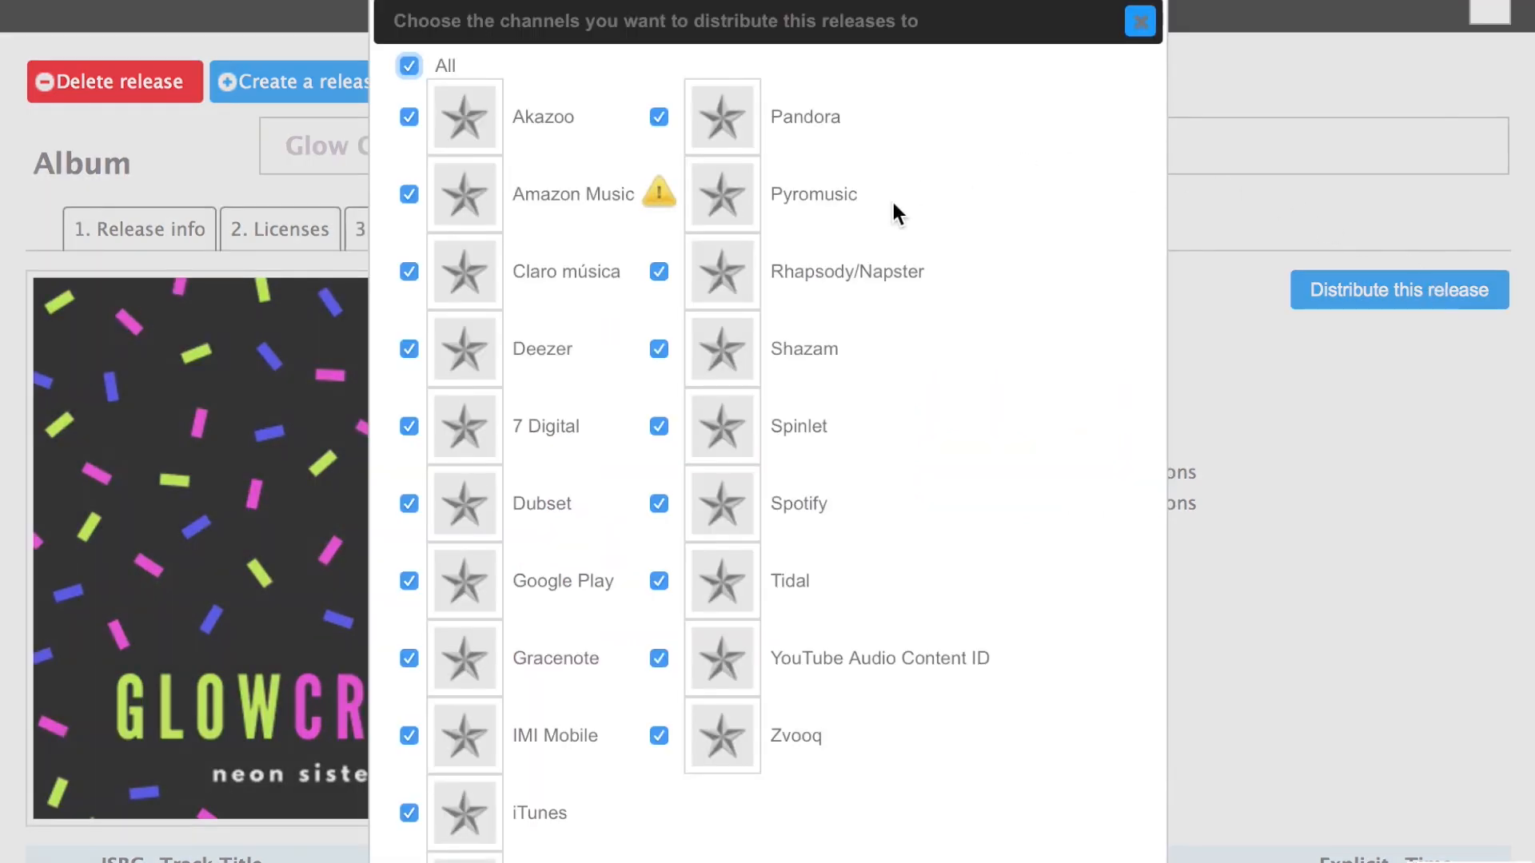
pyautogui.scroll(-4, 873, 234)
pyautogui.scroll(4, 872, 233)
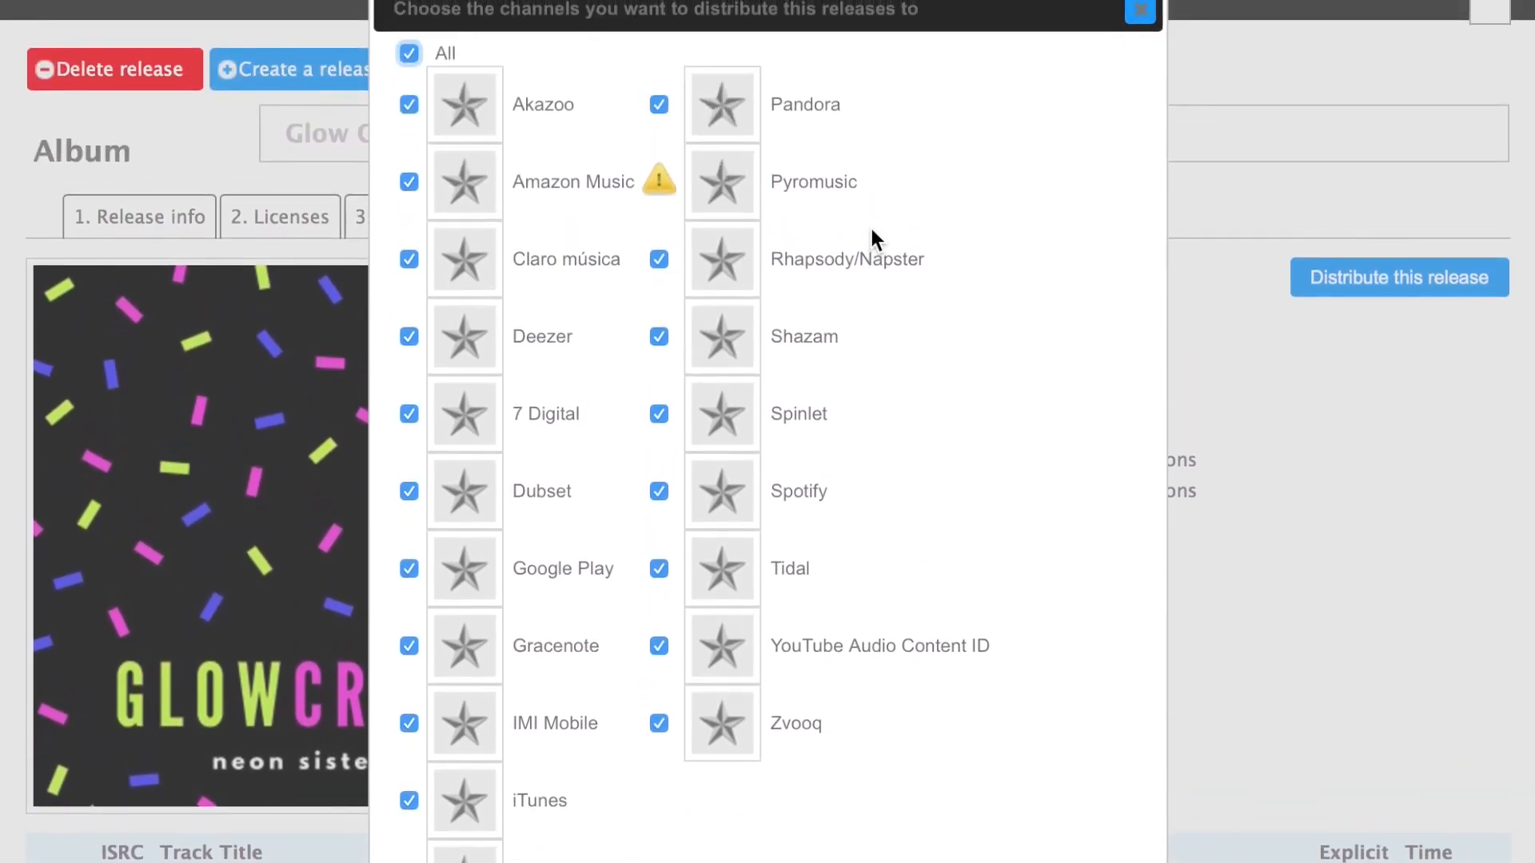
pyautogui.moveTo(650, 180)
pyautogui.scroll(-3, 574, 466)
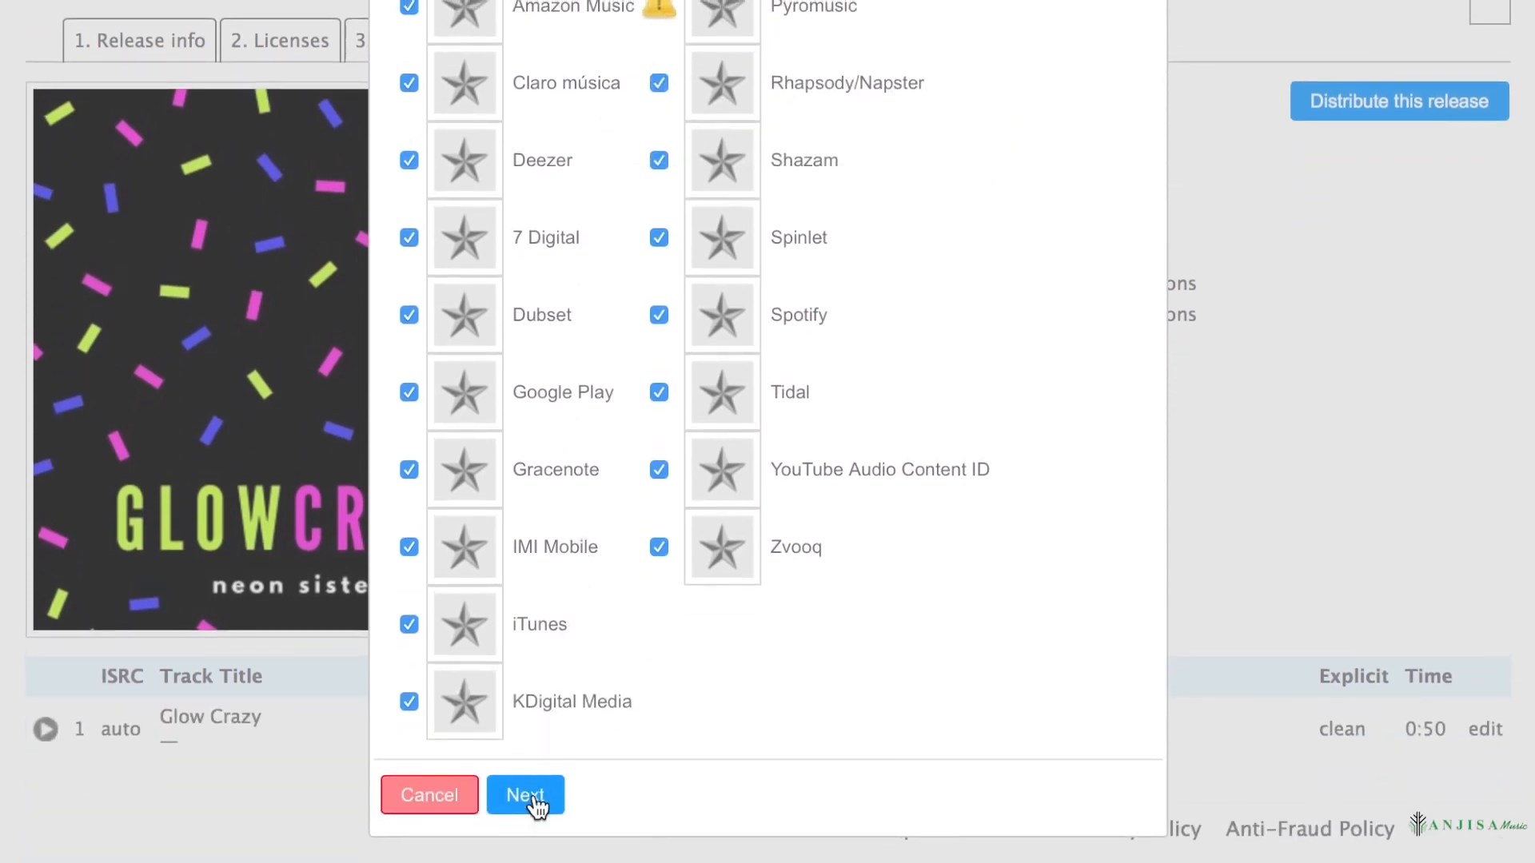
pyautogui.click(532, 795)
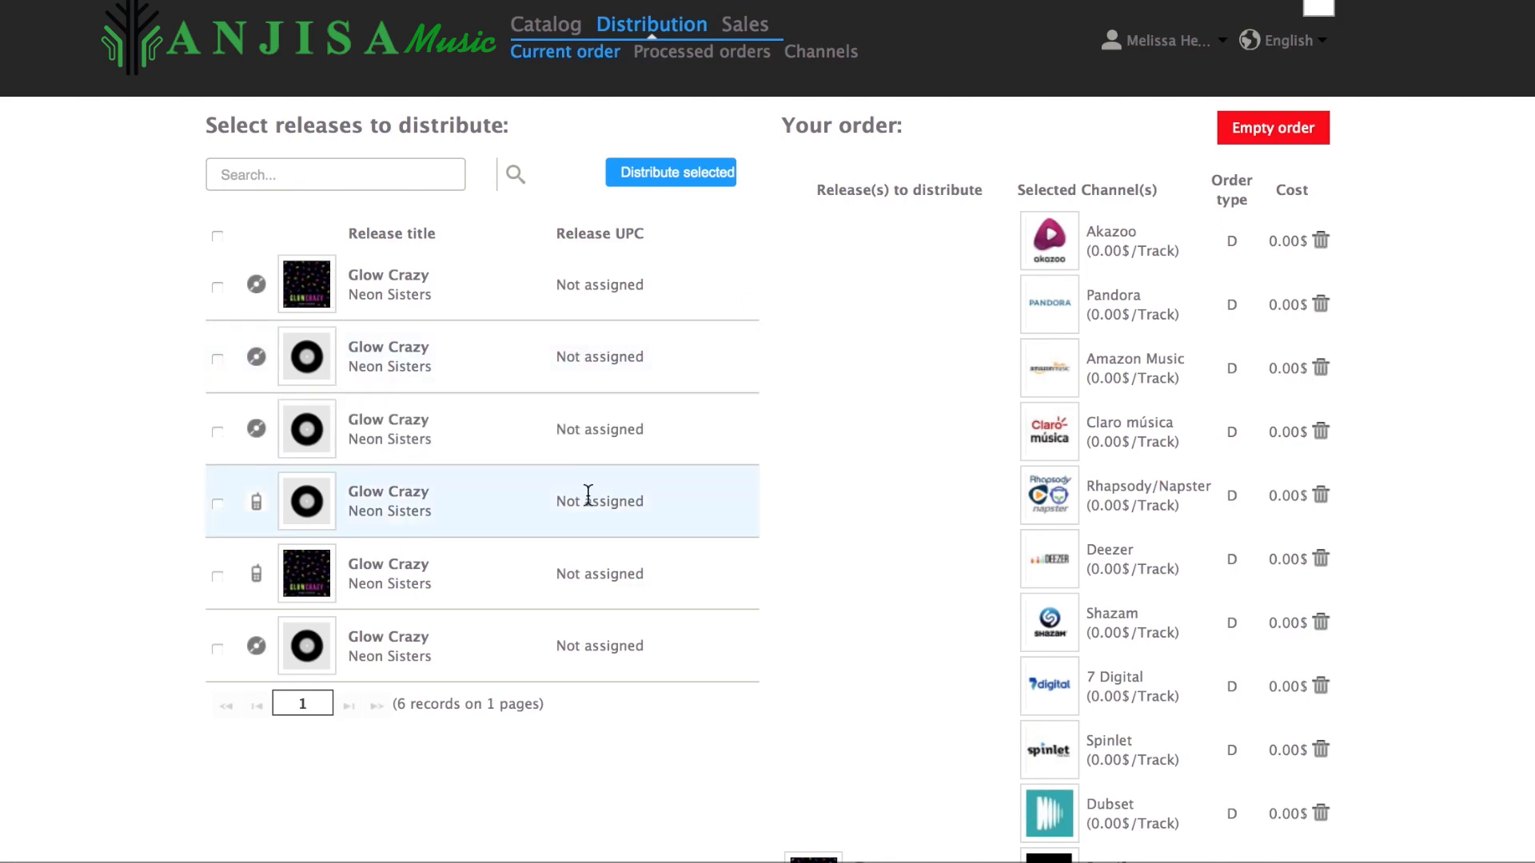
# Mark the first Glow Crazy release in the list and check out the distribution order.
pyautogui.click(218, 287)
pyautogui.scroll(-10, 889, 403)
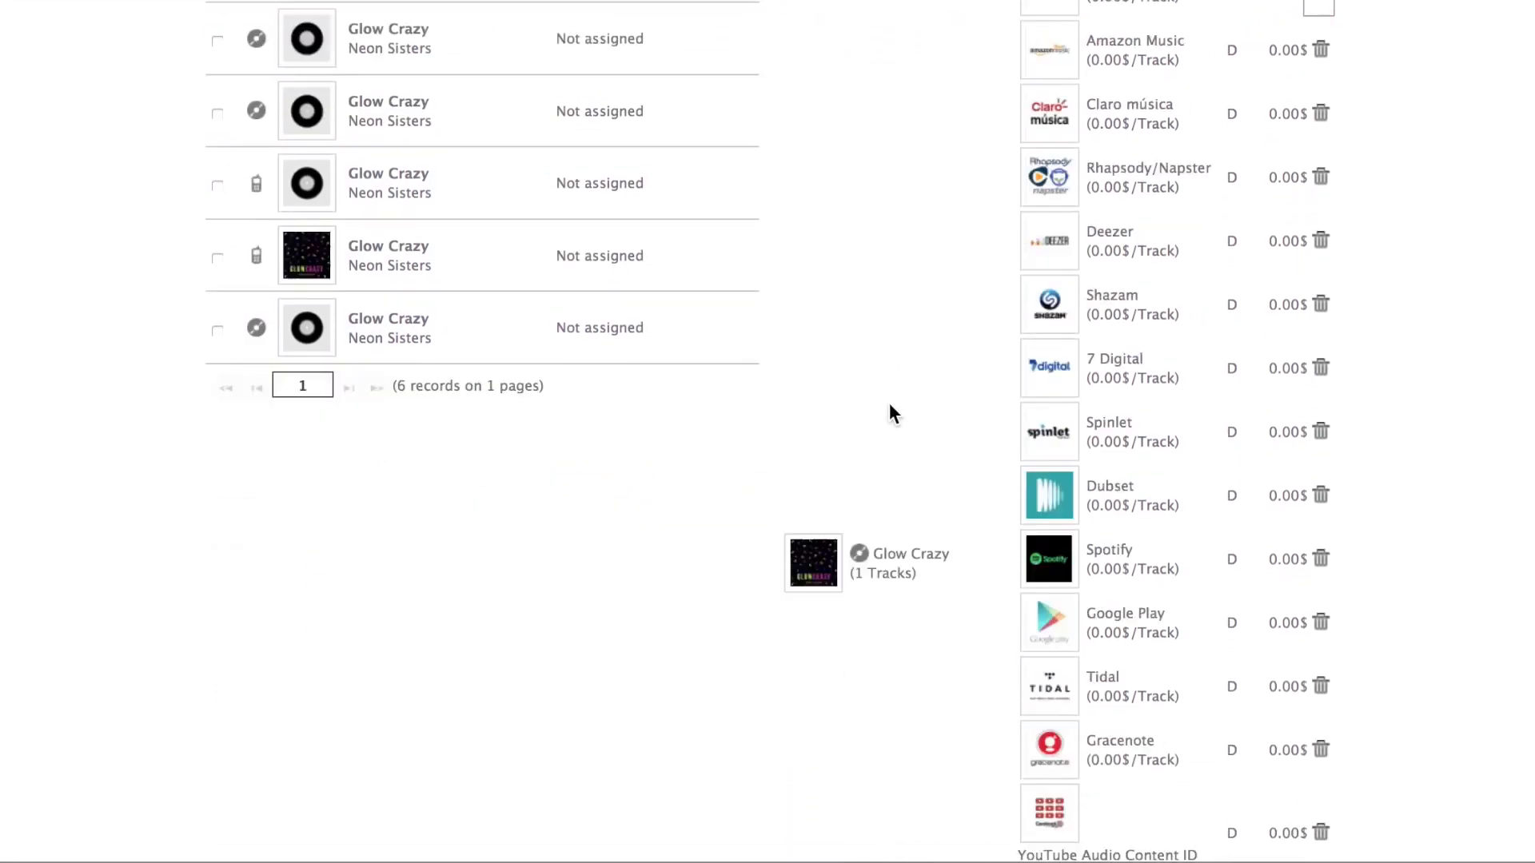
pyautogui.scroll(-1, 889, 402)
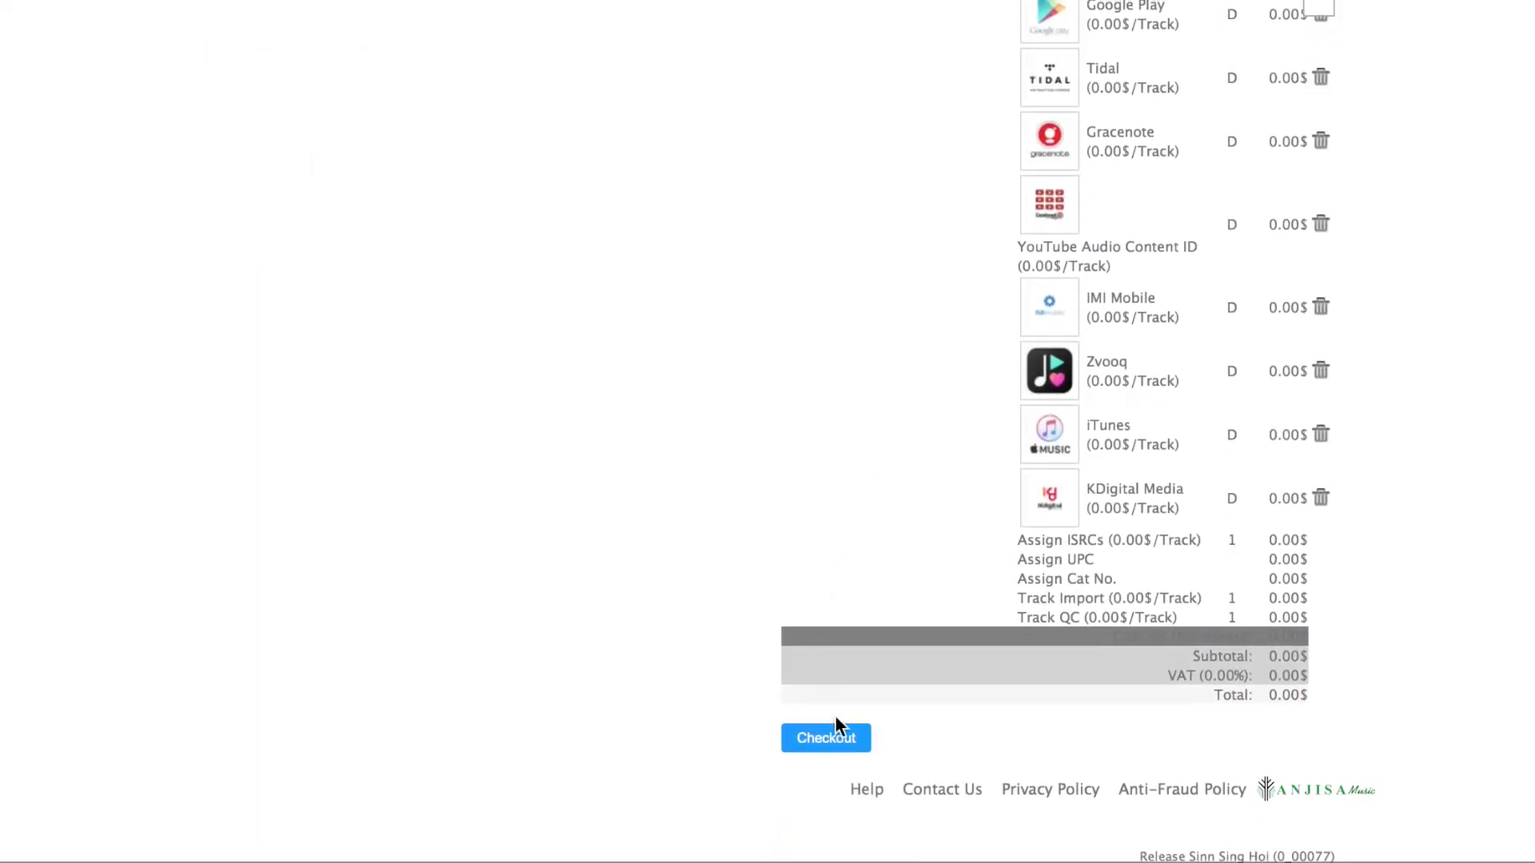
pyautogui.click(844, 744)
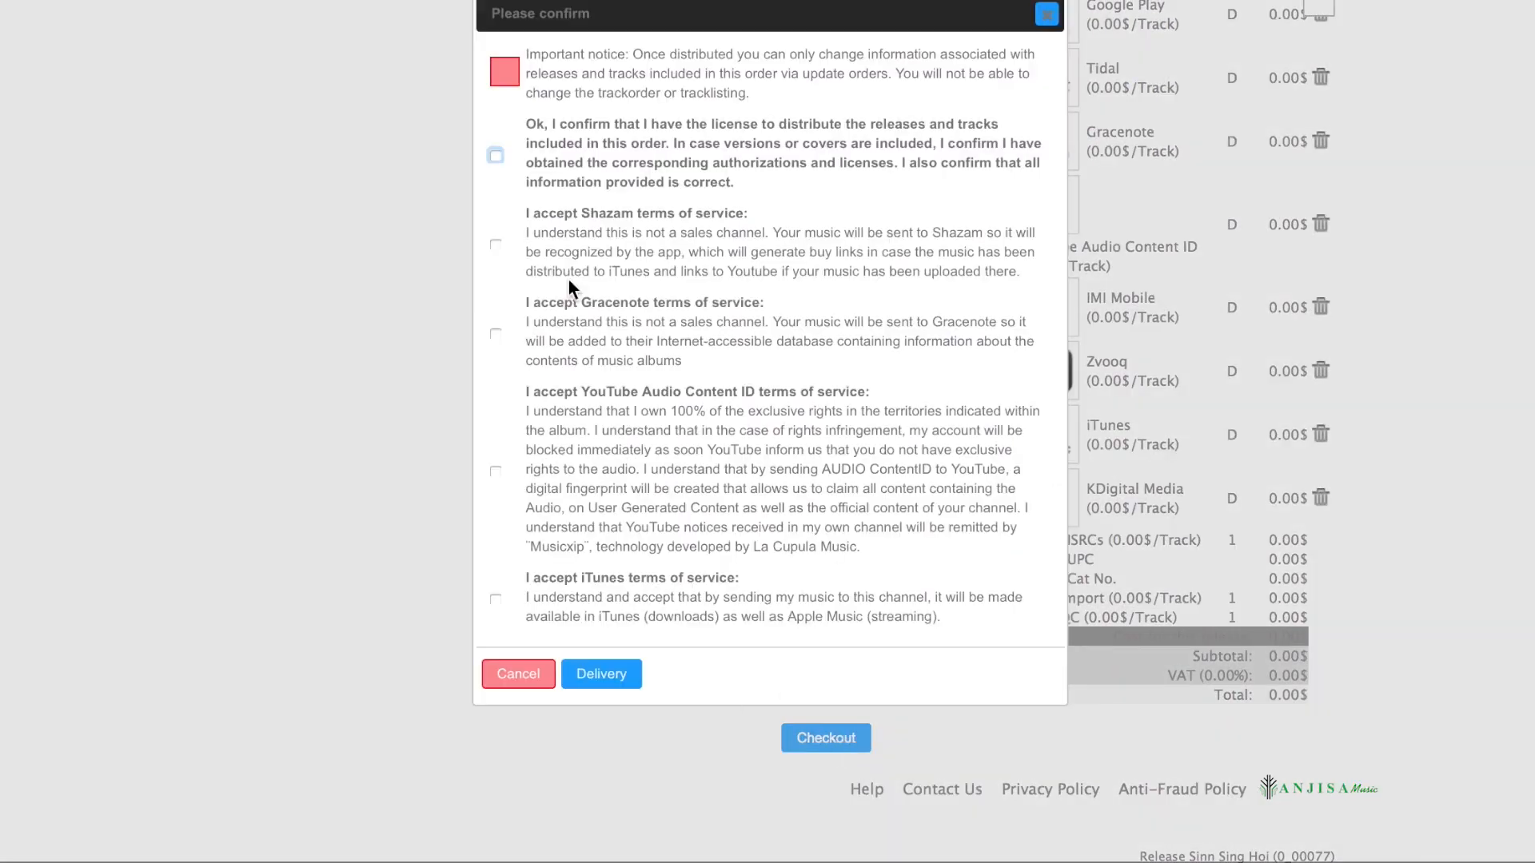
# Confirm the distribution license and accept the Shazam, Gracenote, YouTube Audio Content ID and iTunes terms for delivery.
pyautogui.click(496, 156)
pyautogui.click(496, 244)
pyautogui.click(496, 334)
pyautogui.click(495, 471)
pyautogui.click(495, 597)
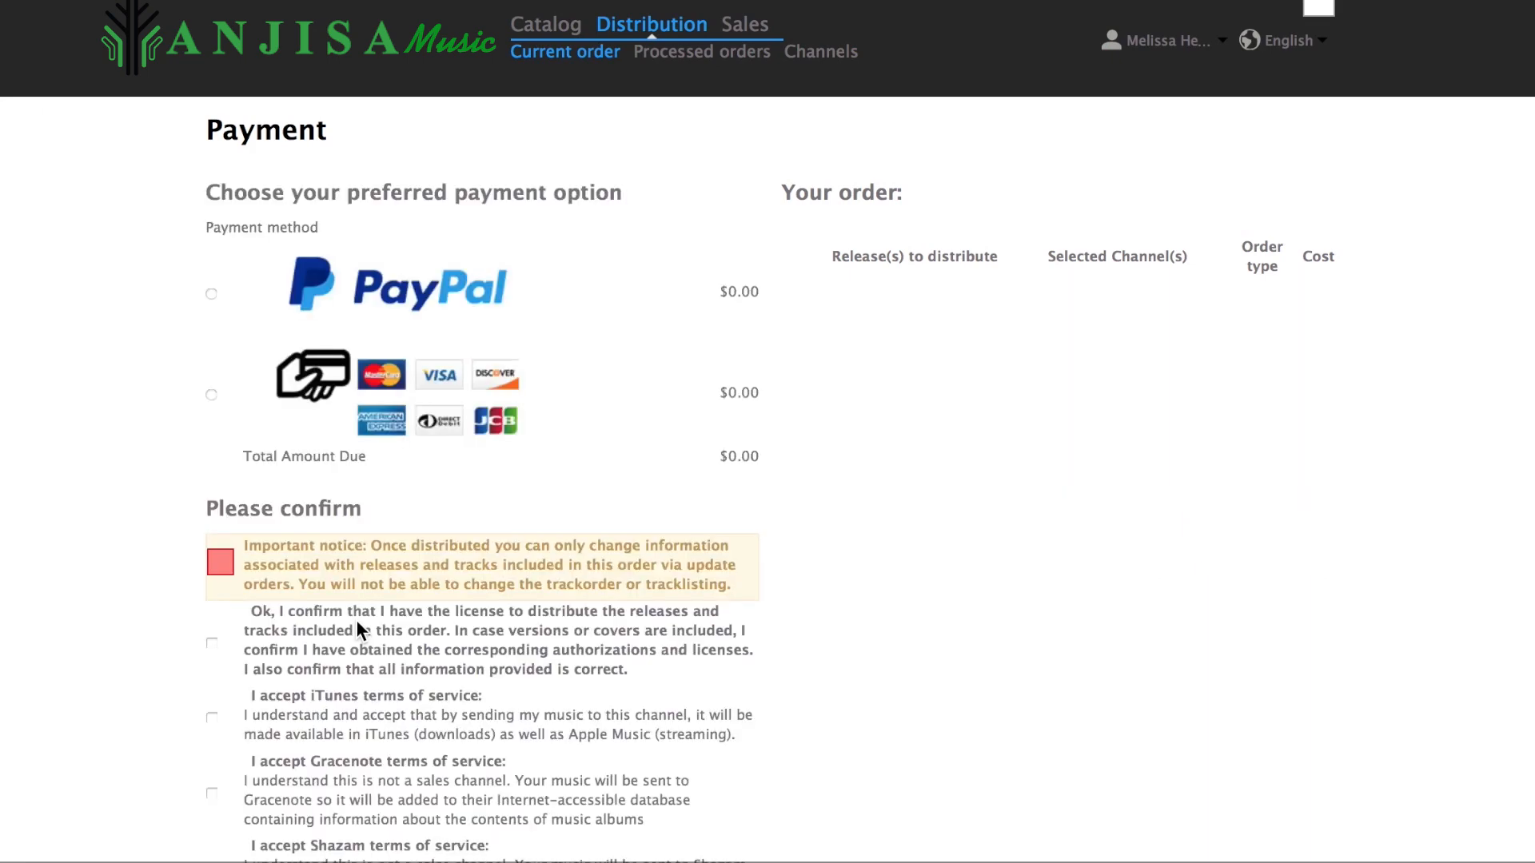
# On the payment page, confirm the distribution license again and accept the iTunes, Gracenote, Shazam and YouTube Audio Content ID terms.
pyautogui.scroll(-3, 784, 572)
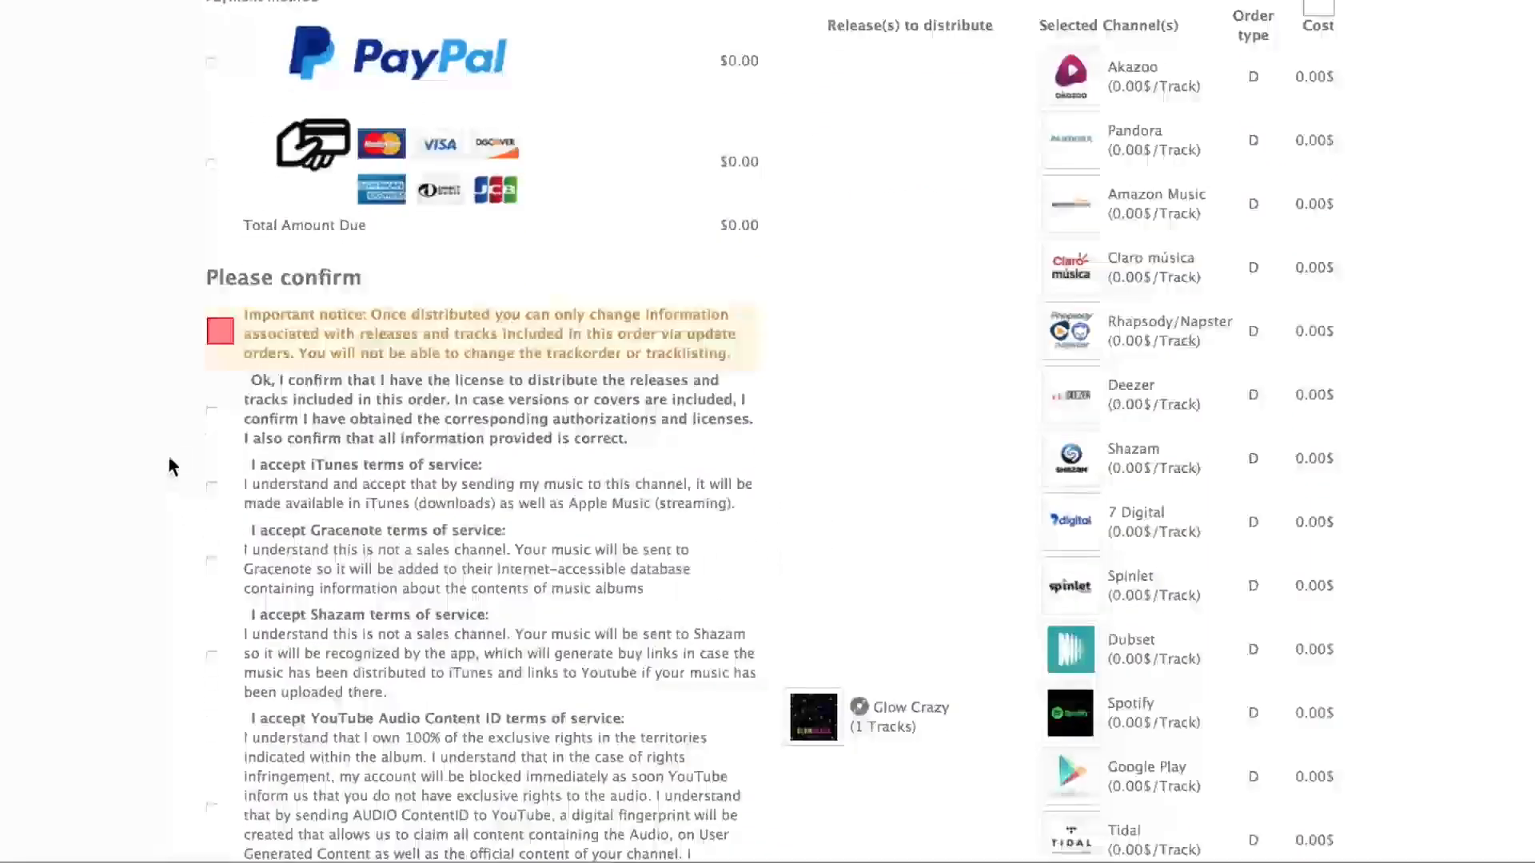
pyautogui.click(212, 413)
pyautogui.click(212, 486)
pyautogui.click(211, 562)
pyautogui.scroll(-2, 212, 559)
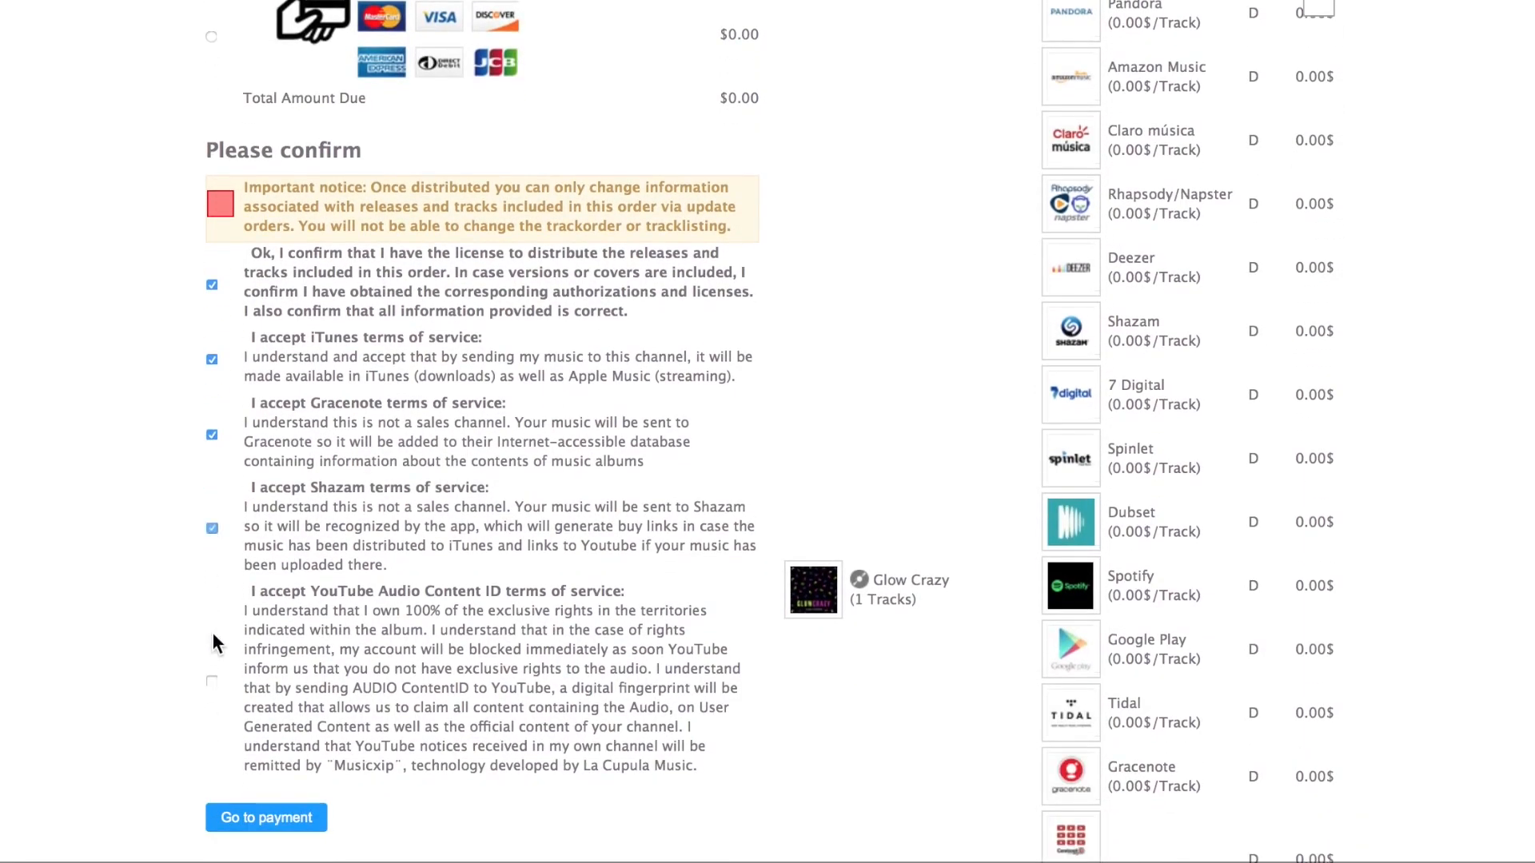
pyautogui.click(212, 681)
pyautogui.scroll(-9, 663, 769)
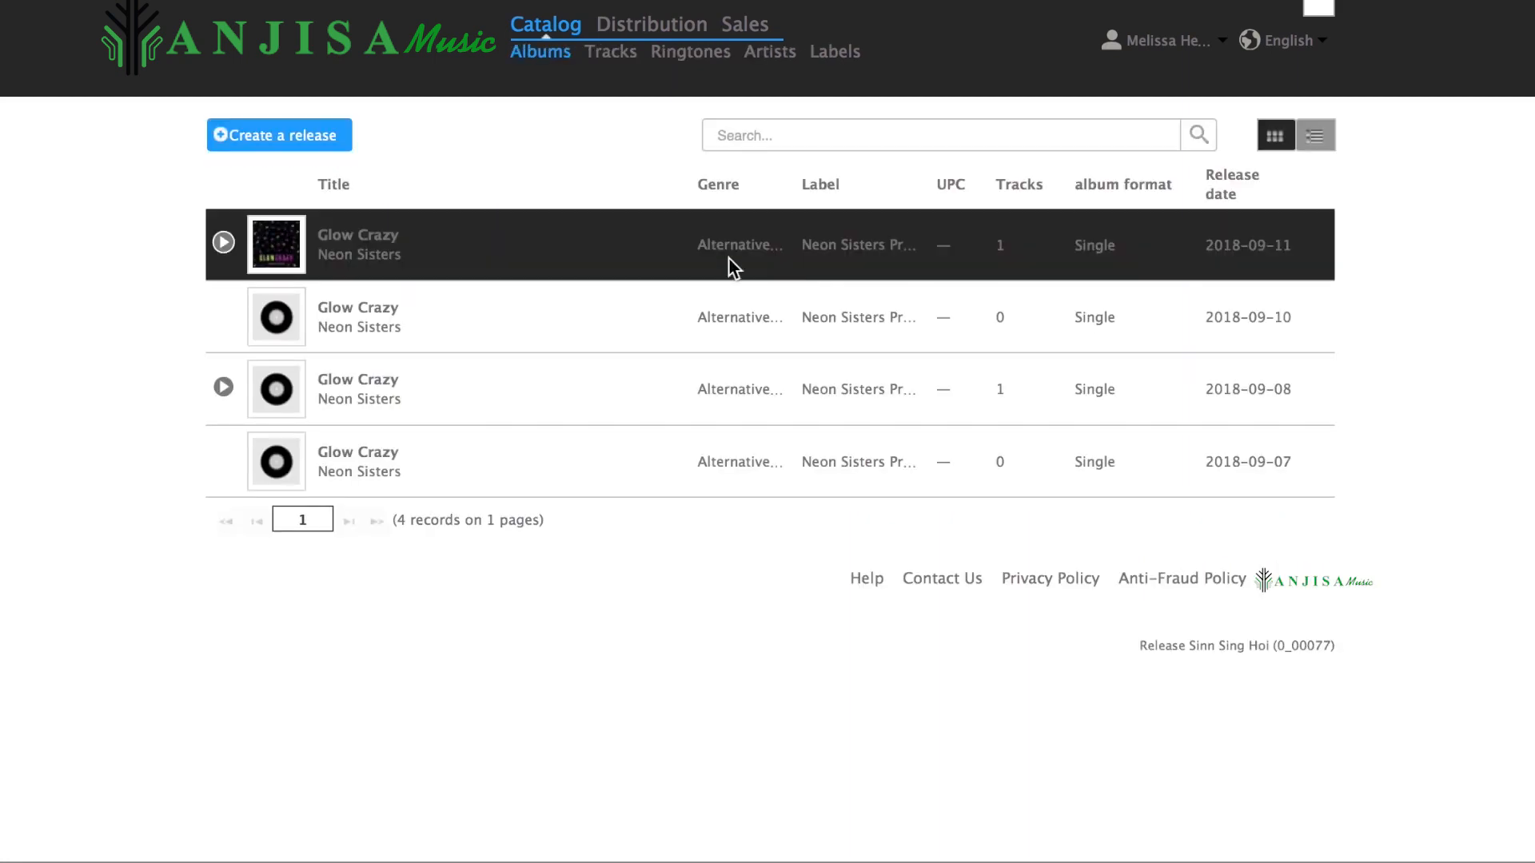
# Open the Glow Crazy release dated 2018-09-11 from the album catalog.
pyautogui.click(386, 238)
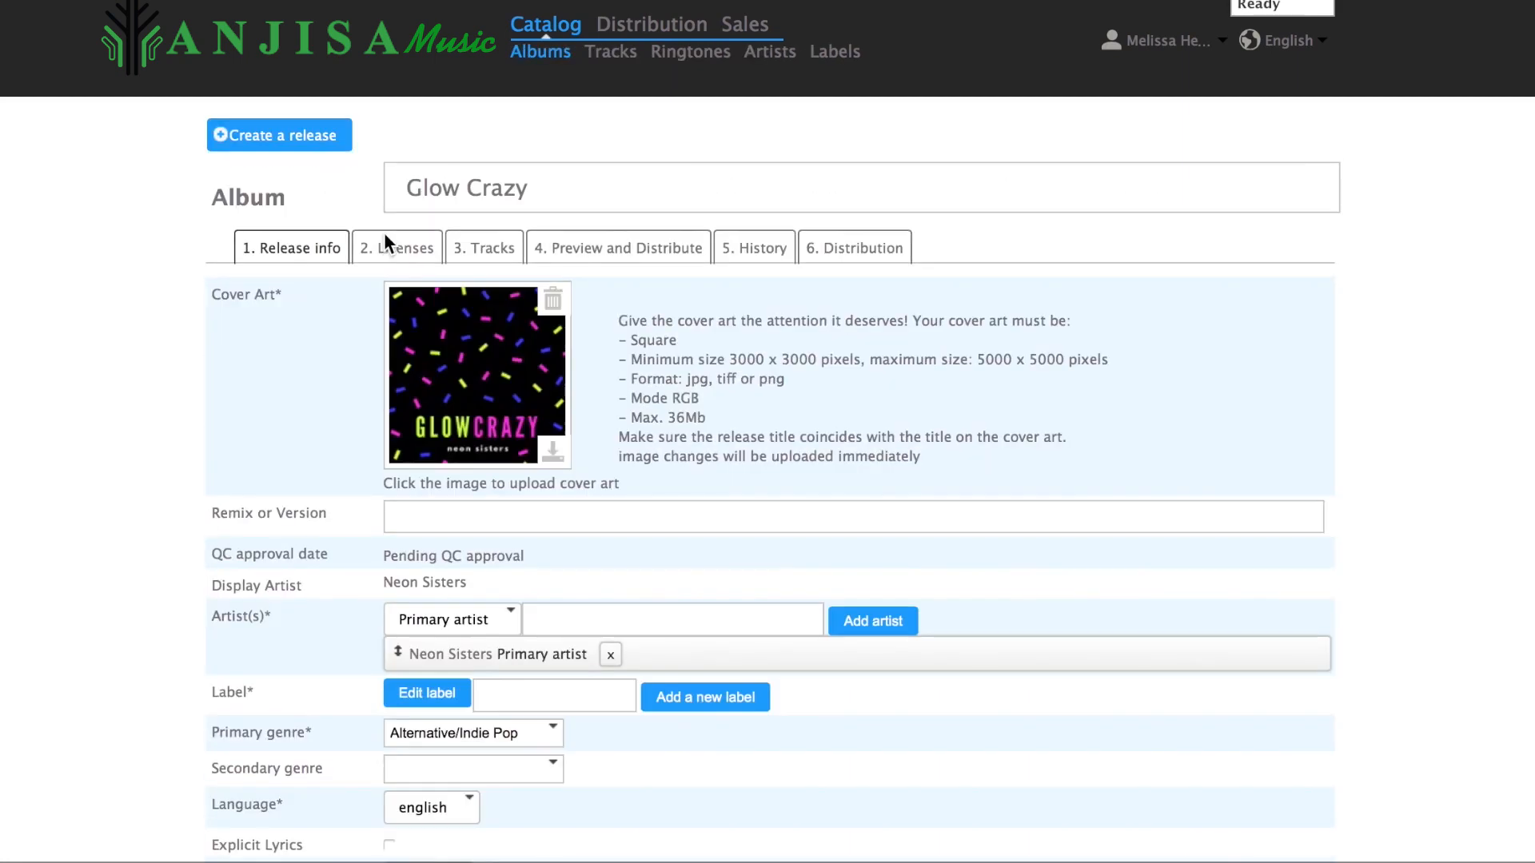